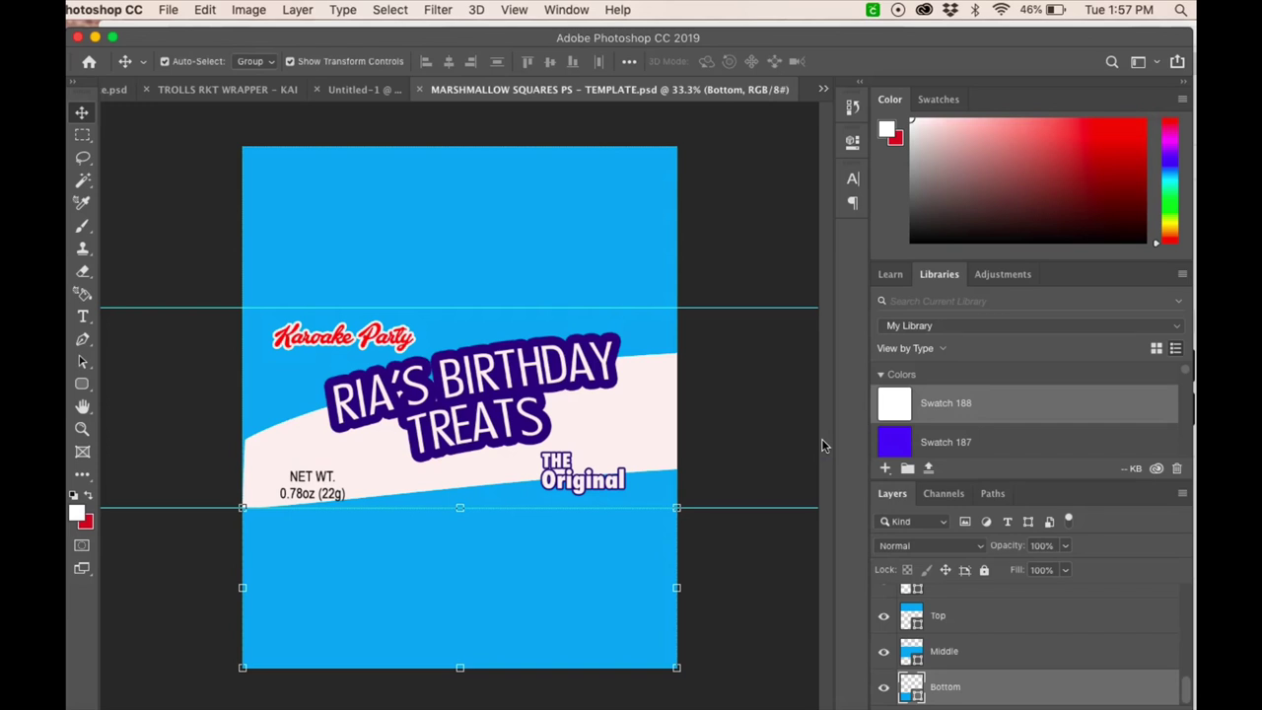
# Select the Middle layer and open its Blending Options in the Layer Style dialog
pyautogui.click(662, 326)
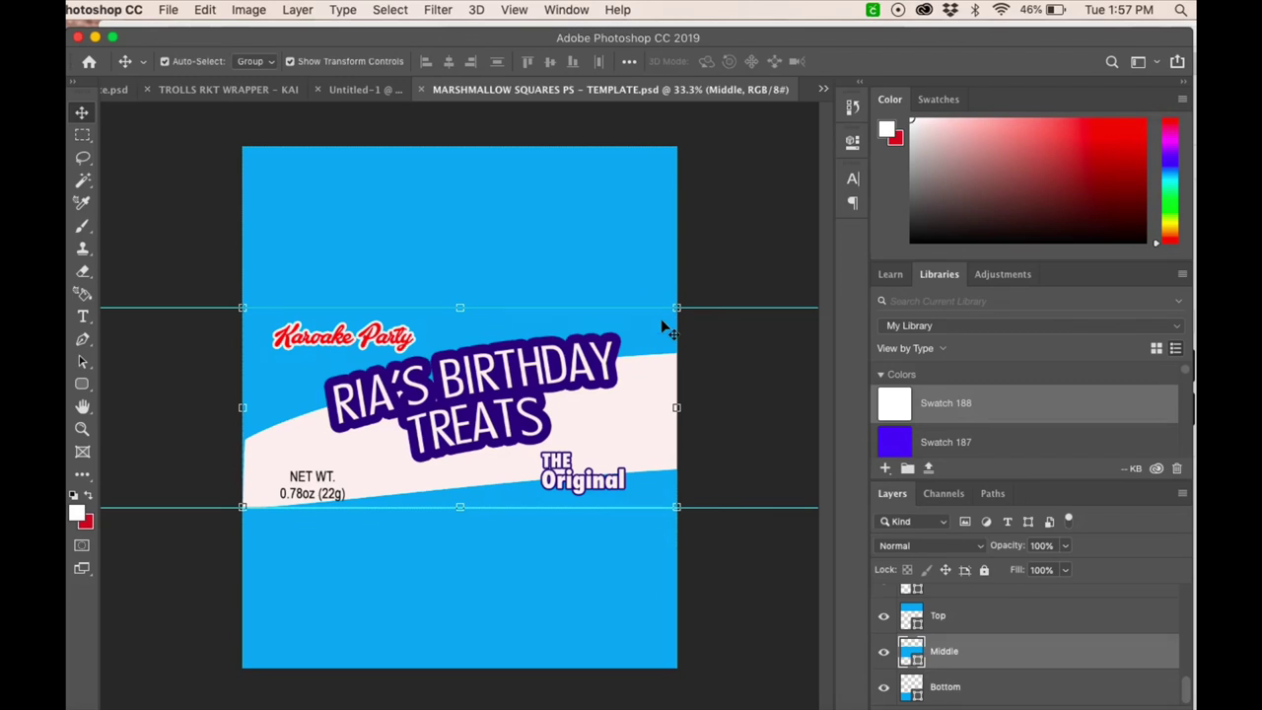
pyautogui.click(970, 657)
pyautogui.click(1015, 653)
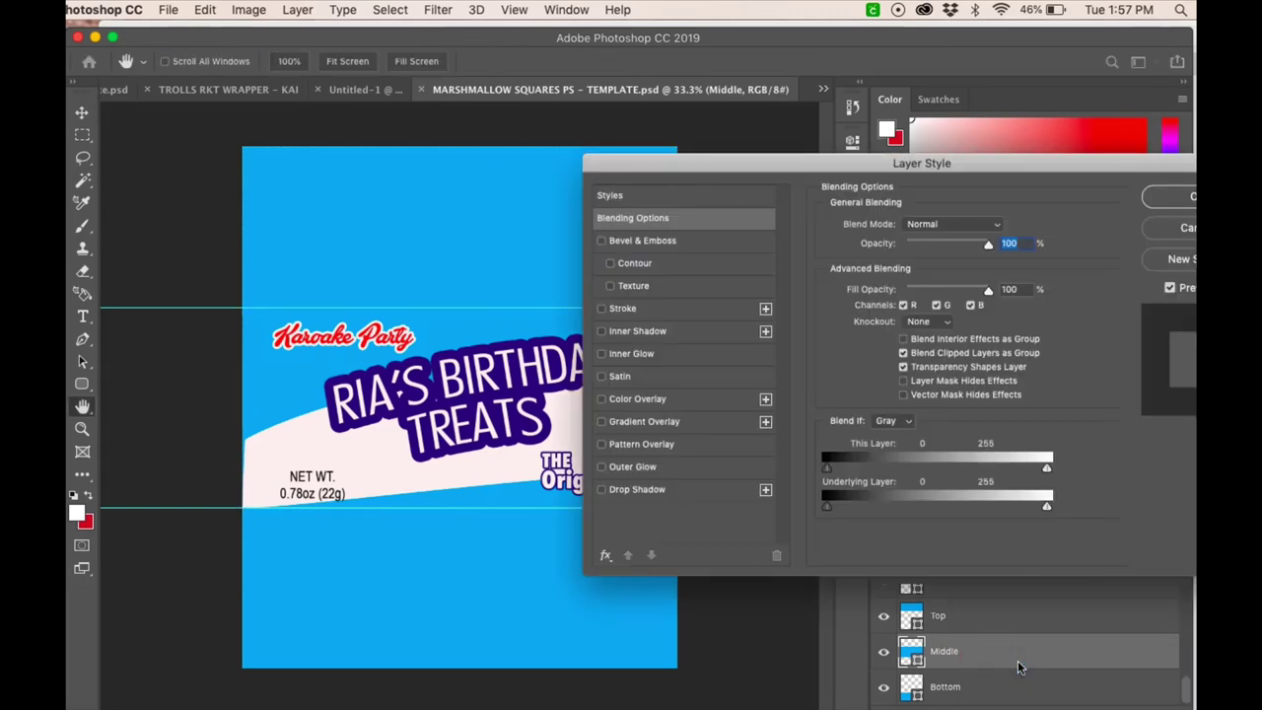
# Apply a rainbow Pattern Overlay at 97% scale to the Middle band, positioned behind the text
pyautogui.click(603, 445)
pyautogui.click(646, 445)
pyautogui.click(924, 278)
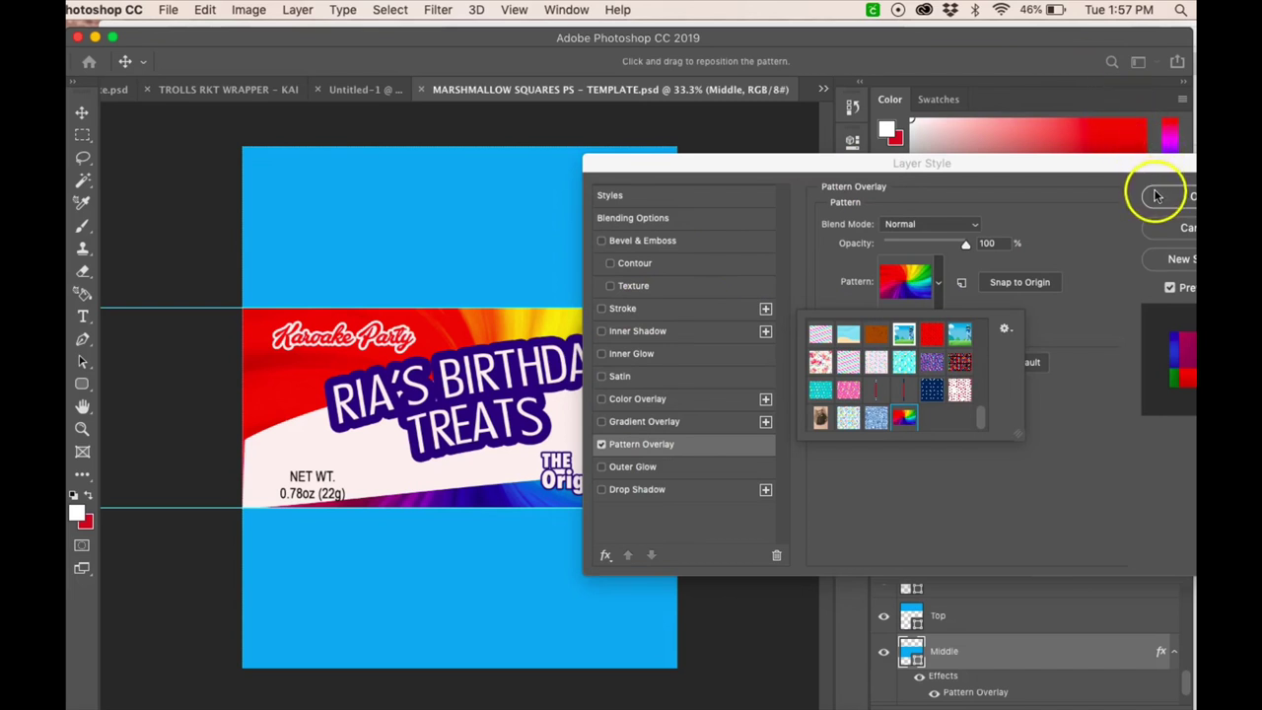
pyautogui.click(469, 313)
pyautogui.moveTo(537, 321)
pyautogui.mouseDown()
pyautogui.moveTo(498, 383)
pyautogui.moveTo(454, 366)
pyautogui.moveTo(469, 341)
pyautogui.mouseUp()
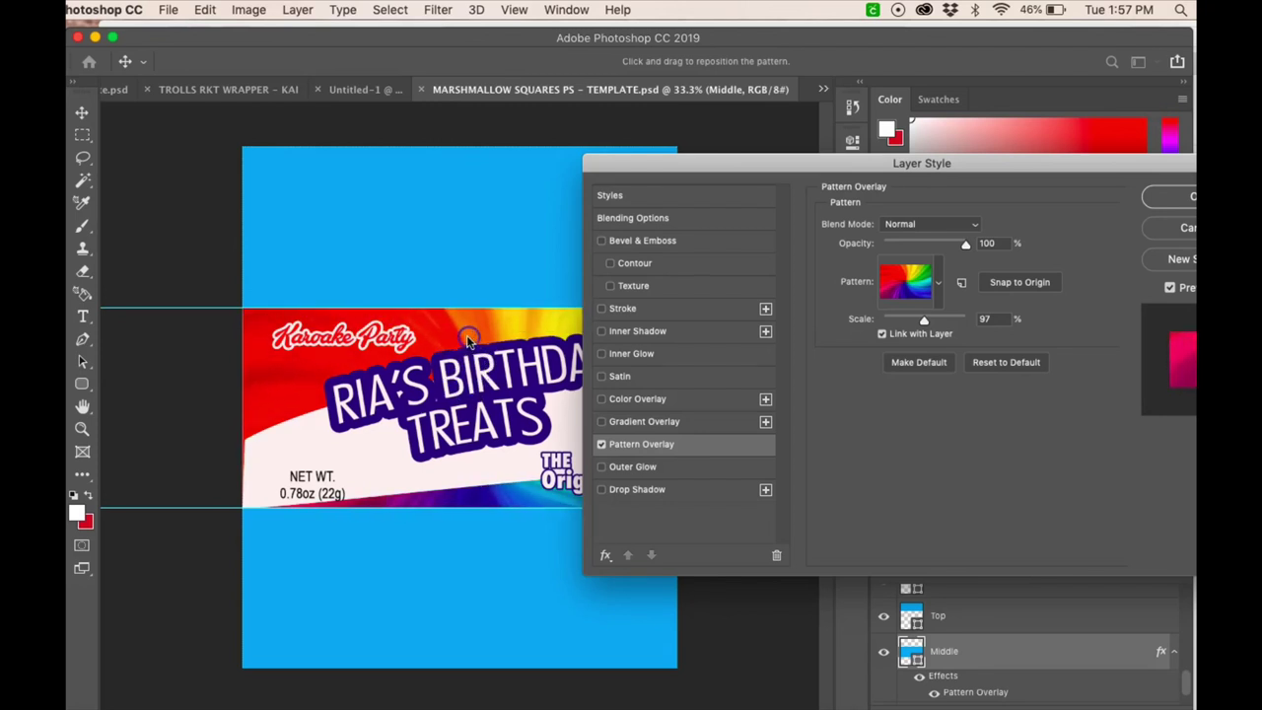
pyautogui.click(1187, 195)
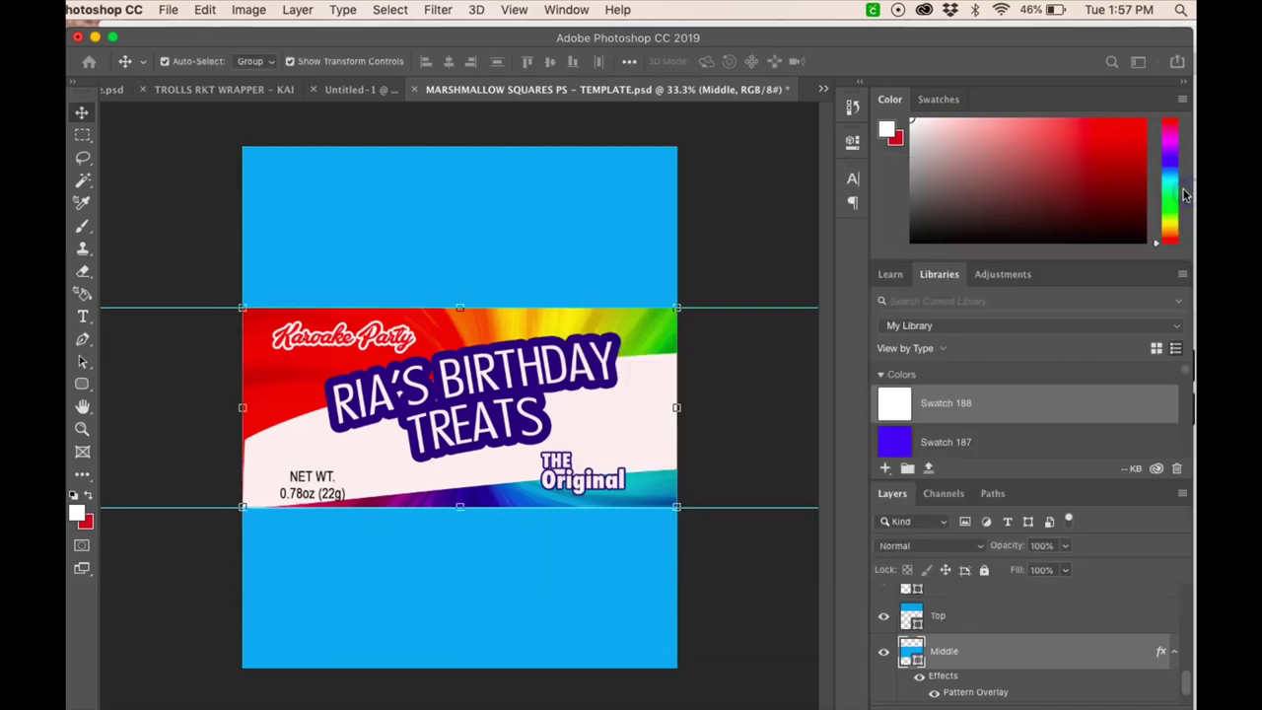
# Accept the missing-font warning and set the Karoake Party text to Trolls Movie Font
pyautogui.click(308, 340)
pyautogui.doubleClick(308, 341)
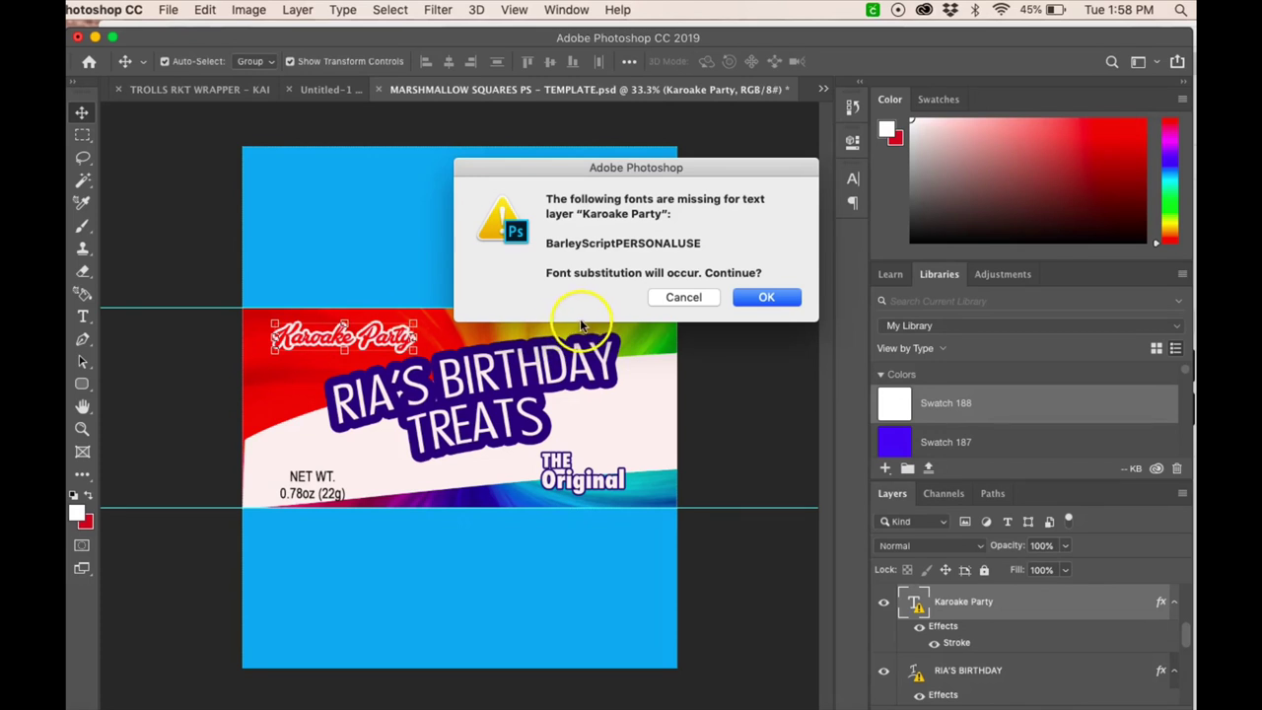
pyautogui.click(757, 294)
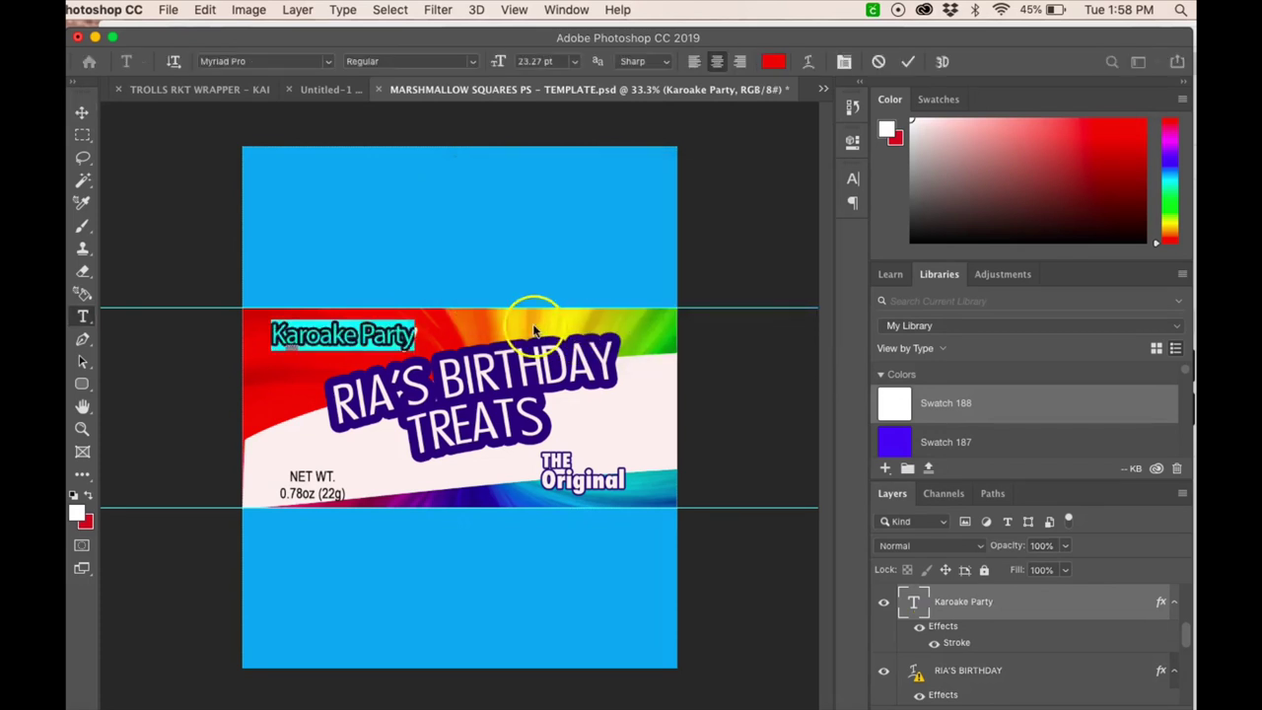
pyautogui.click(236, 61)
pyautogui.write('trr')
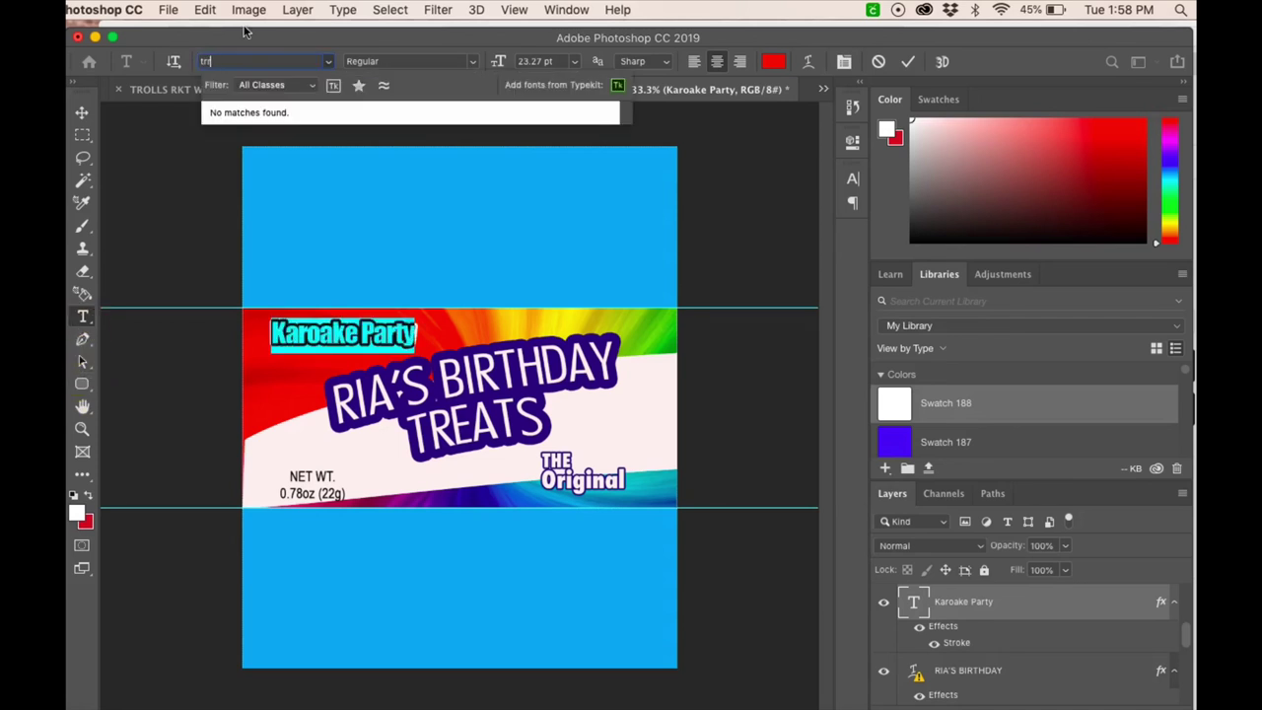
pyautogui.write('olls')
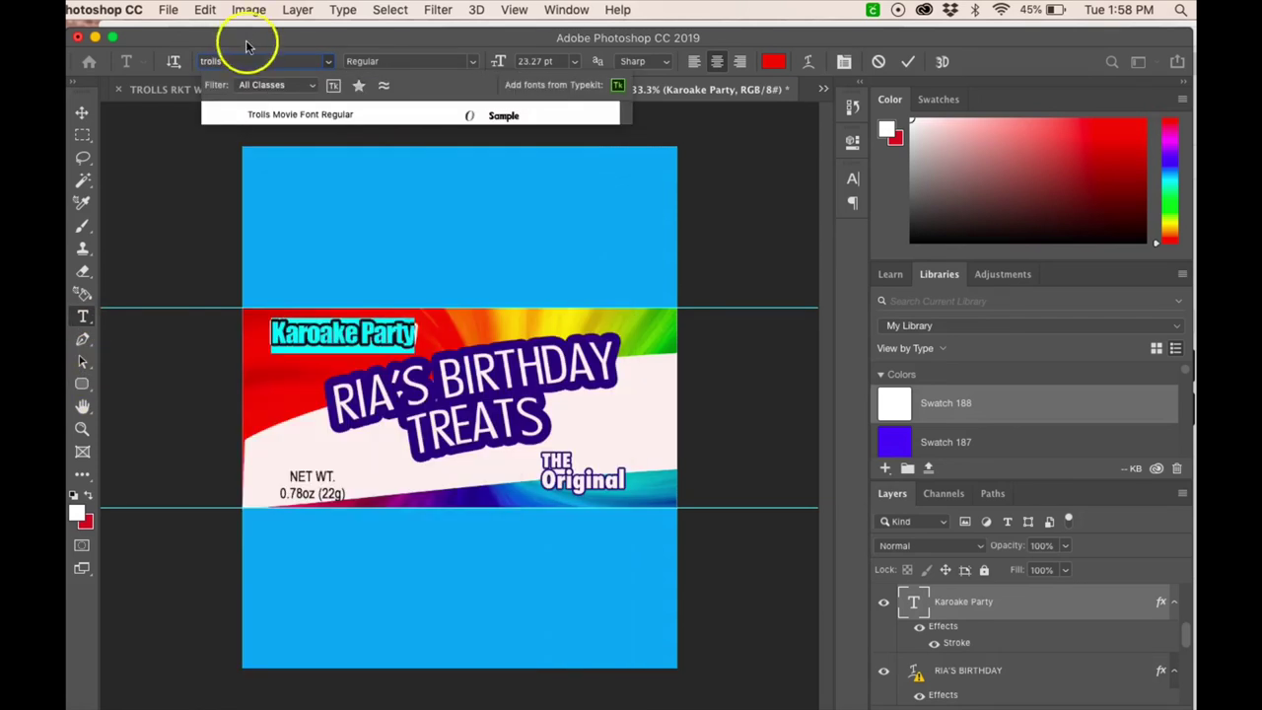
pyautogui.click(296, 114)
# Replace 'Karoake' with 'Jump it Up' so the headline reads Jump It Up Party
pyautogui.click(340, 335)
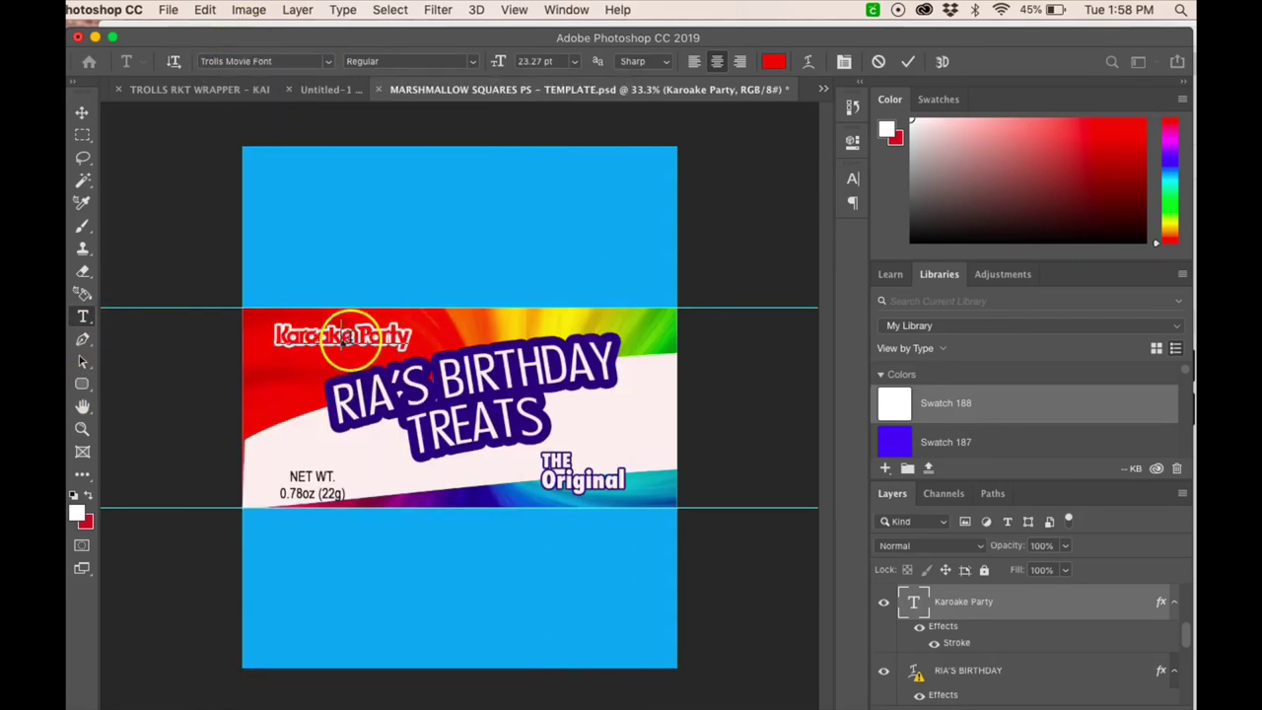
pyautogui.moveTo(343, 337); pyautogui.dragTo(264, 321)
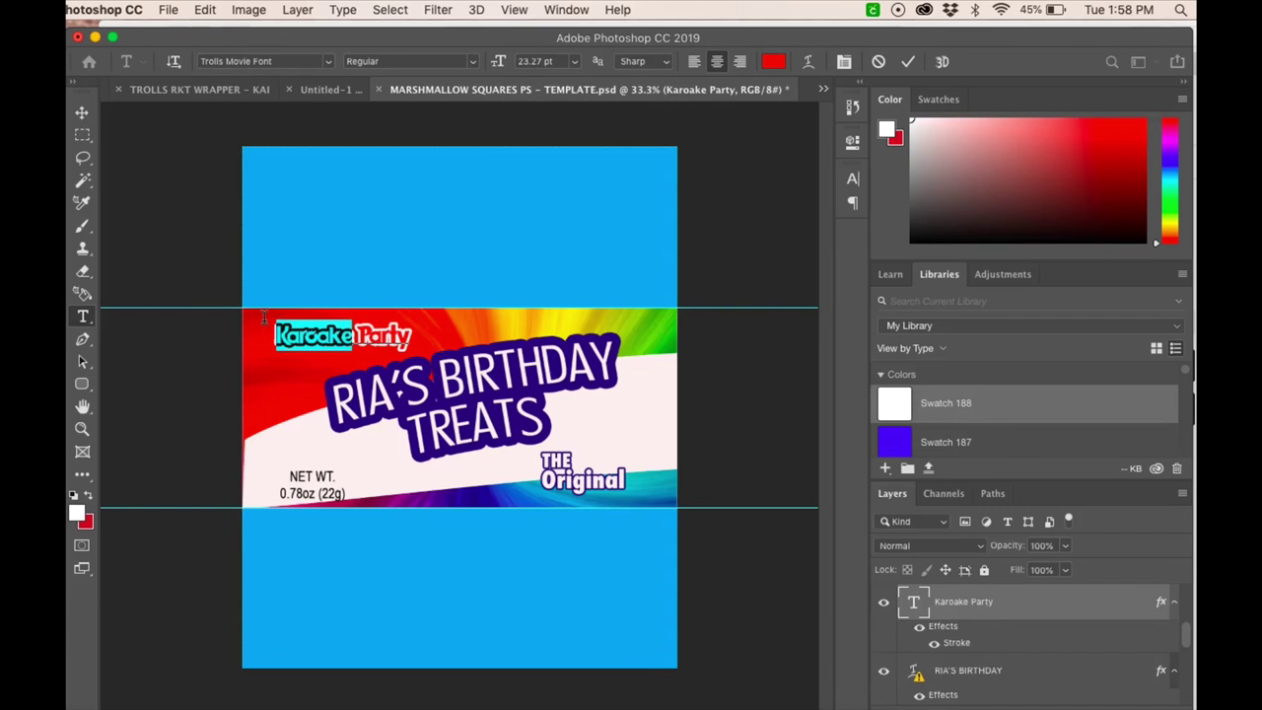
pyautogui.write('Jump')
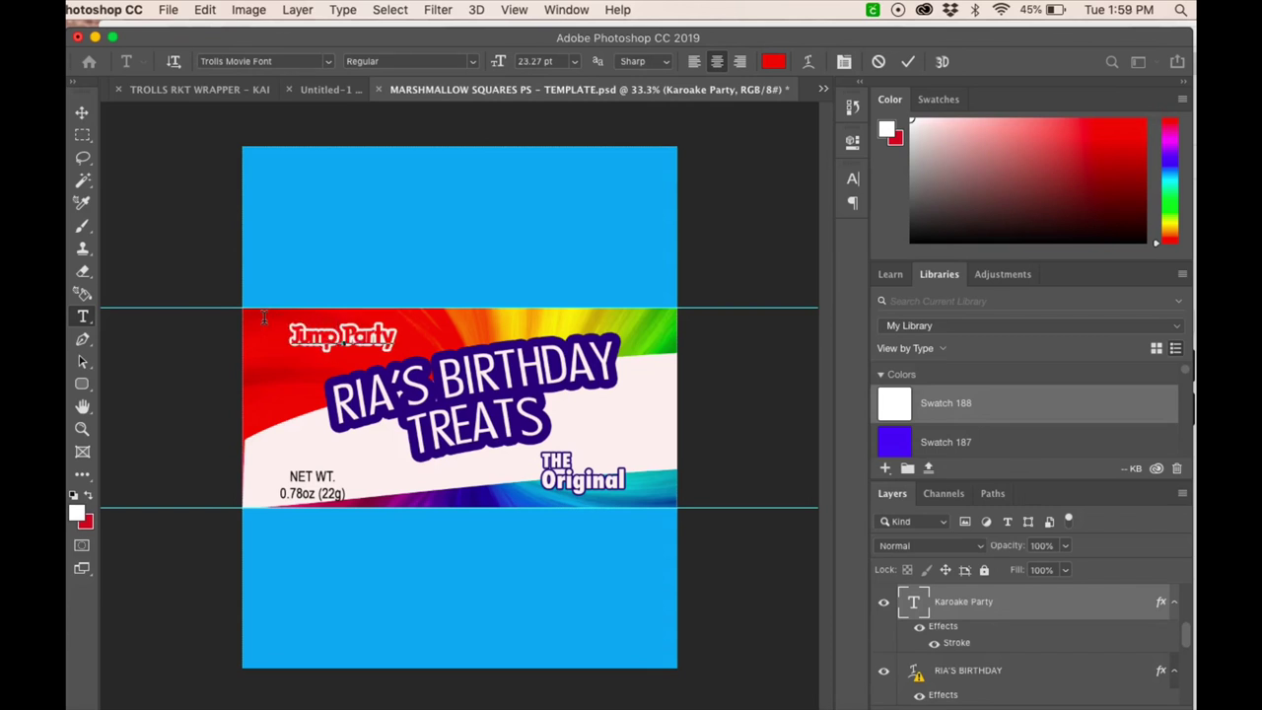
pyautogui.write(' it Up')
pyautogui.doubleClick(274, 410)
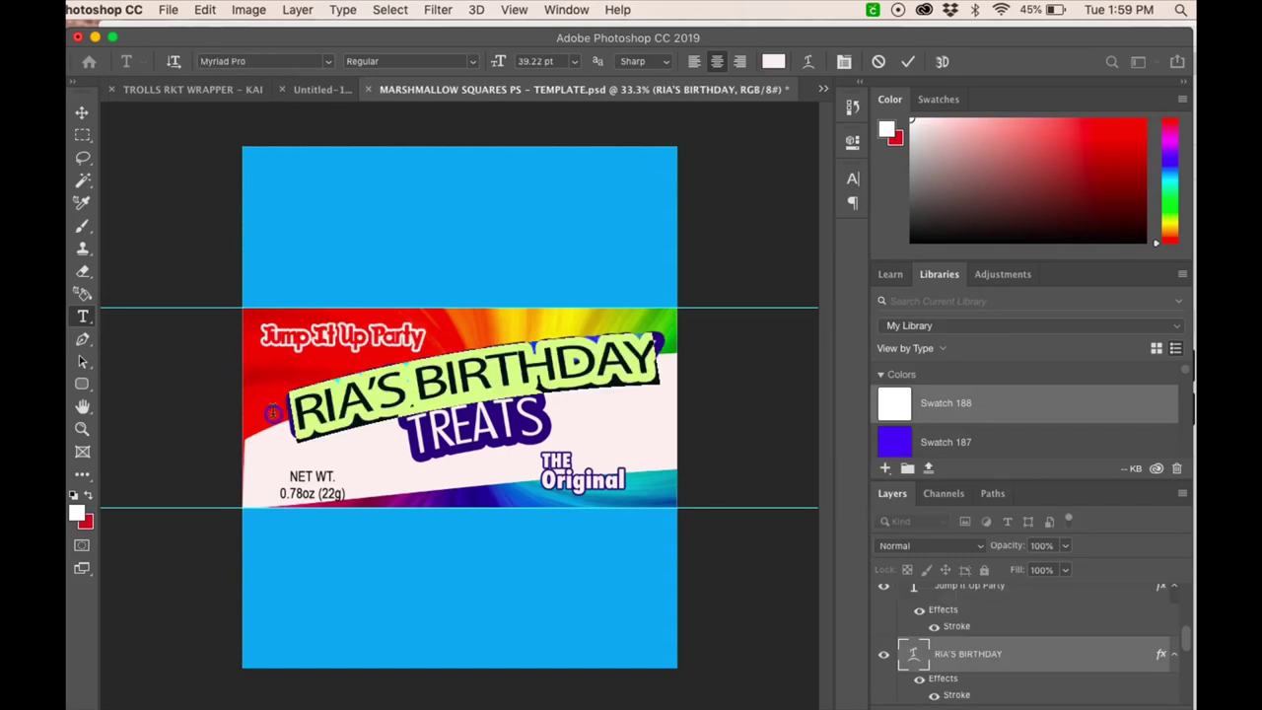
# Set RIA'S BIRTHDAY to Trolls Movie Font and narrow it to fit the rainbow band
pyautogui.click(326, 63)
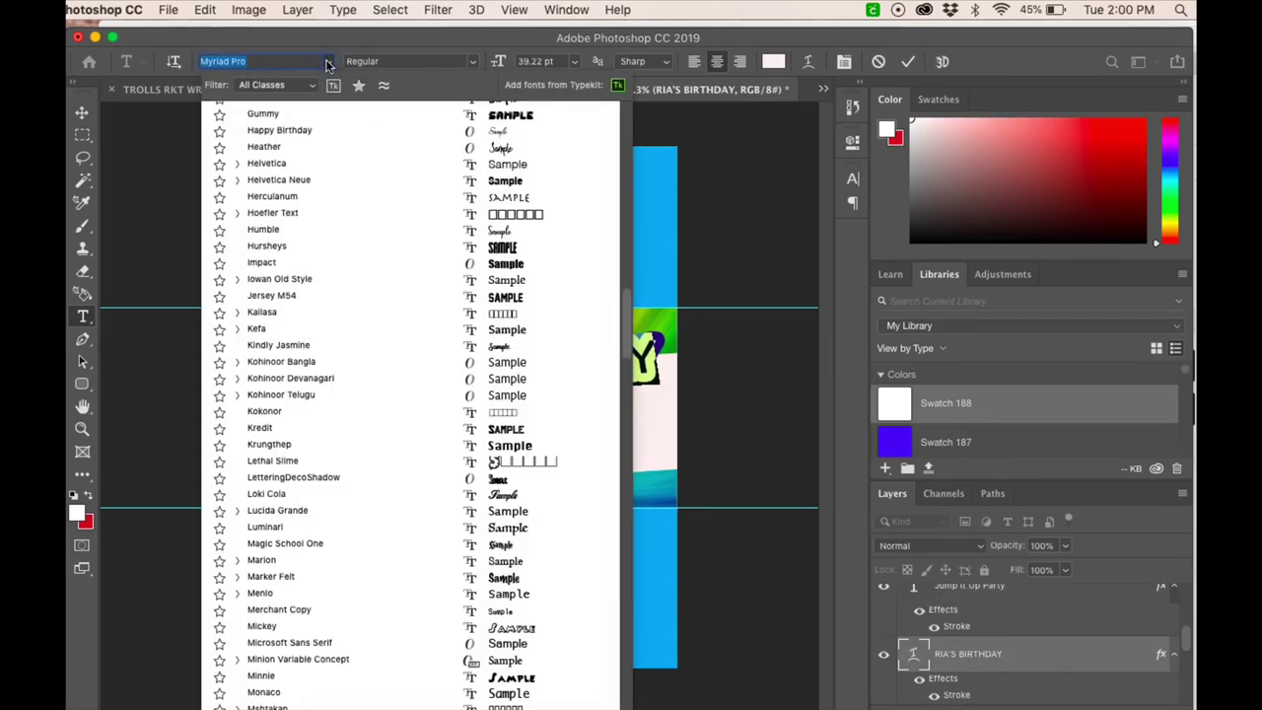
pyautogui.write('troll')
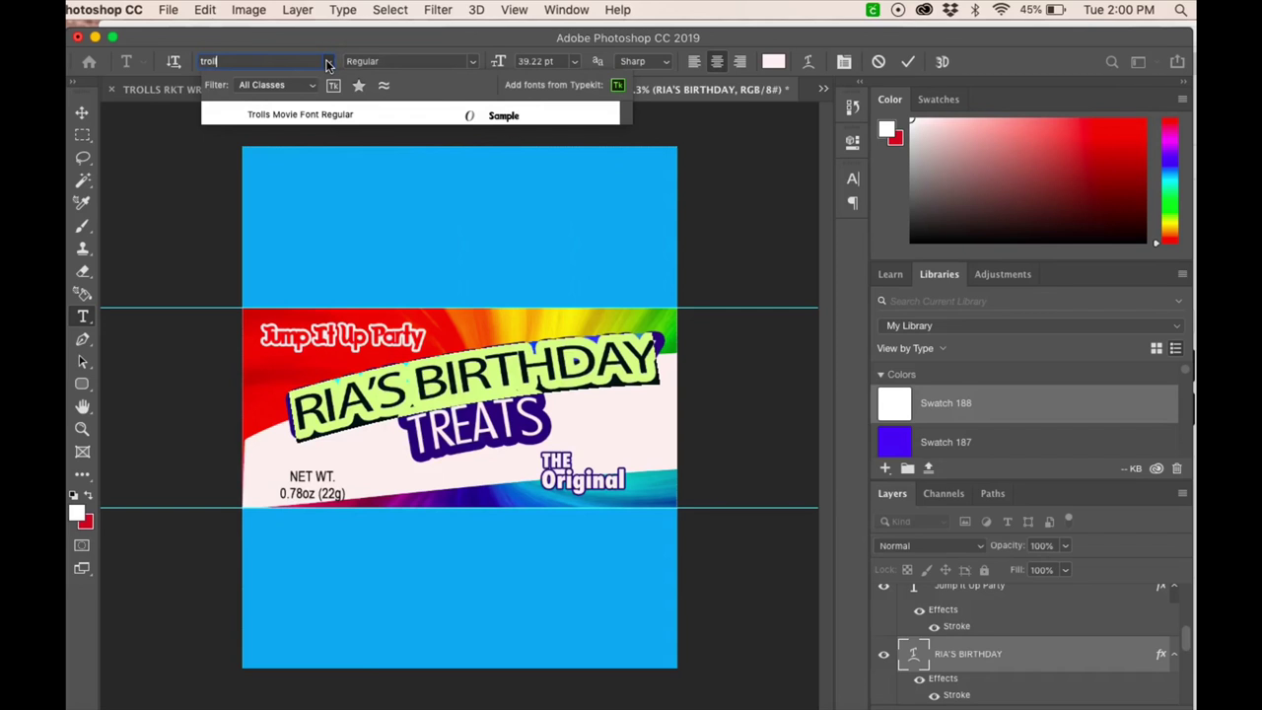
pyautogui.click(286, 115)
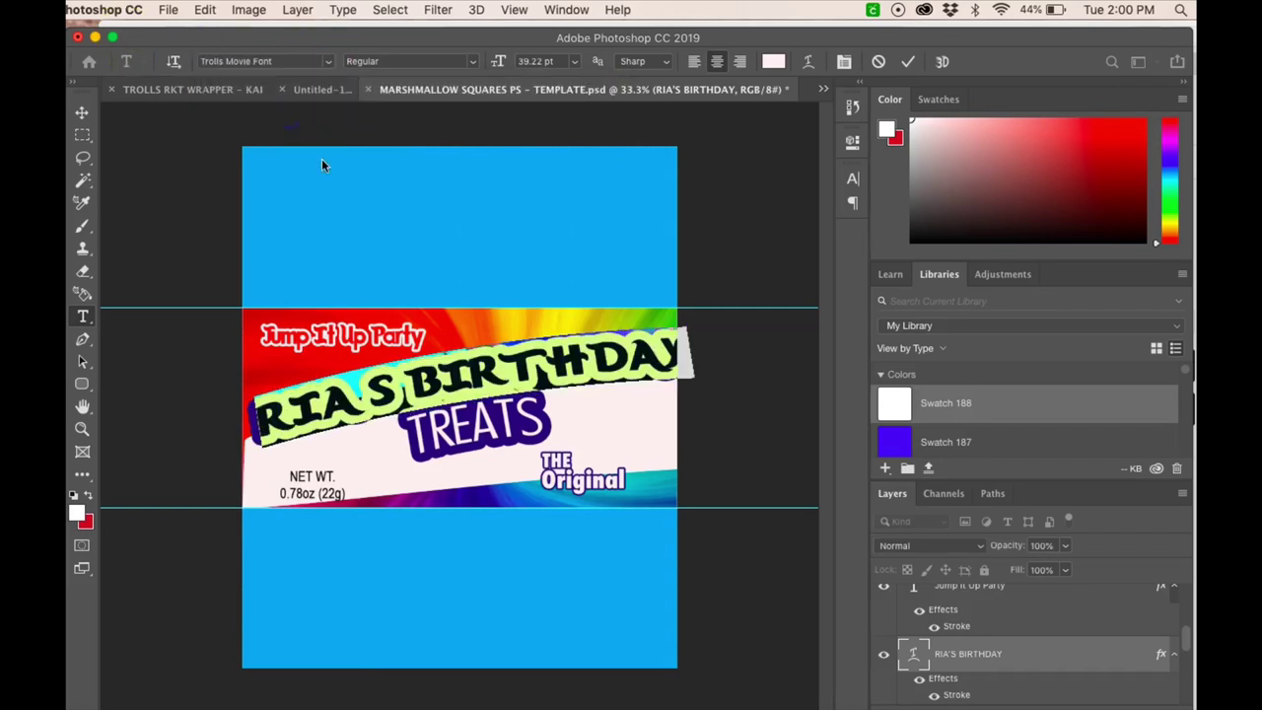
pyautogui.click(84, 111)
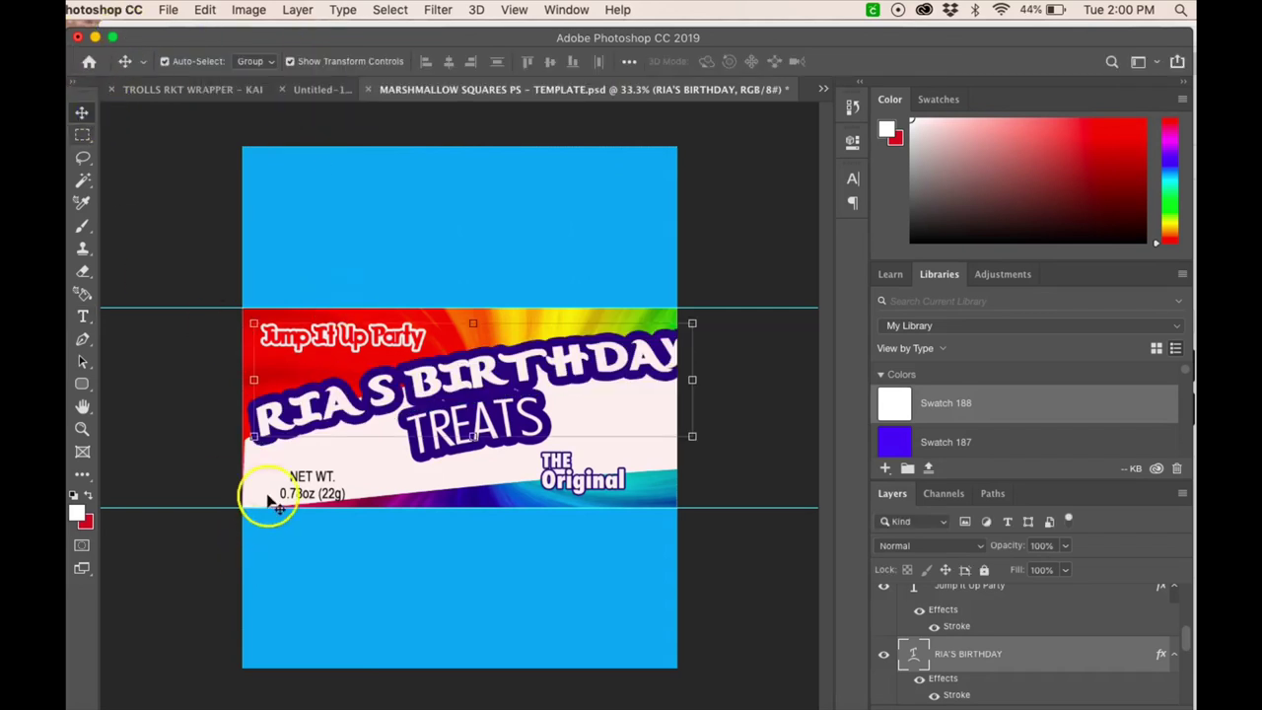
pyautogui.moveTo(254, 380); pyautogui.dragTo(326, 377)
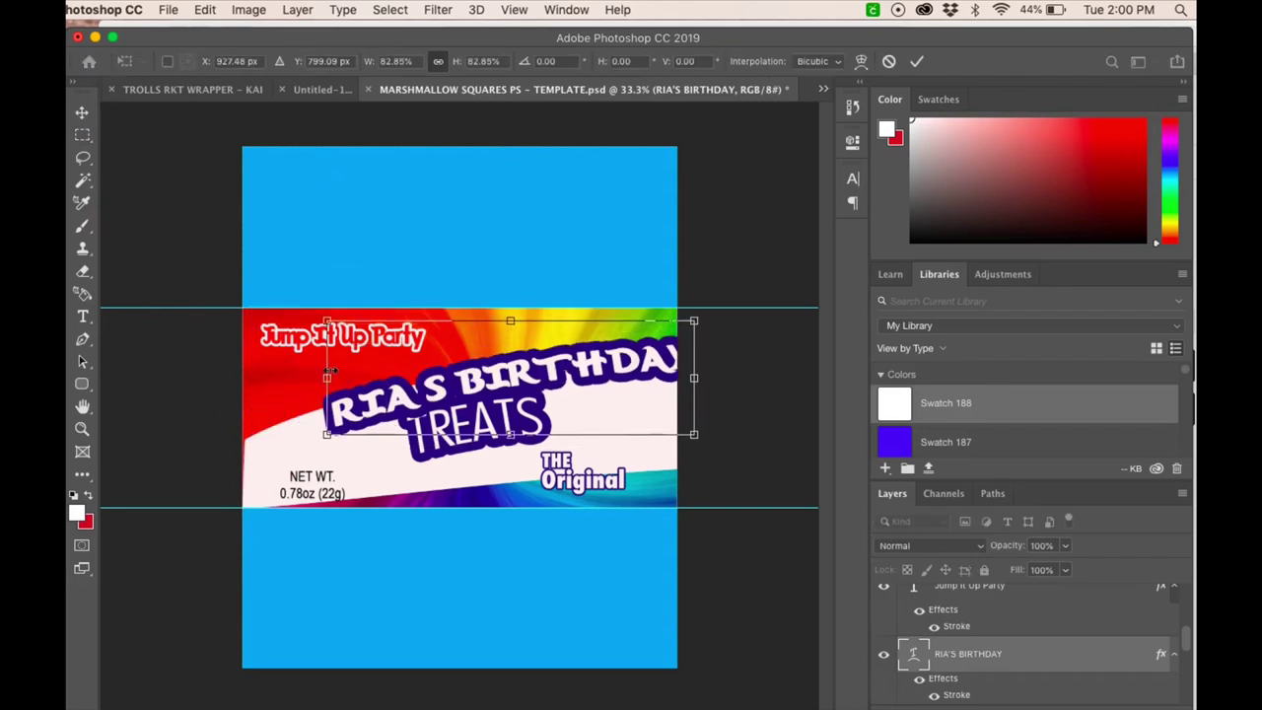
pyautogui.moveTo(694, 377); pyautogui.dragTo(656, 374)
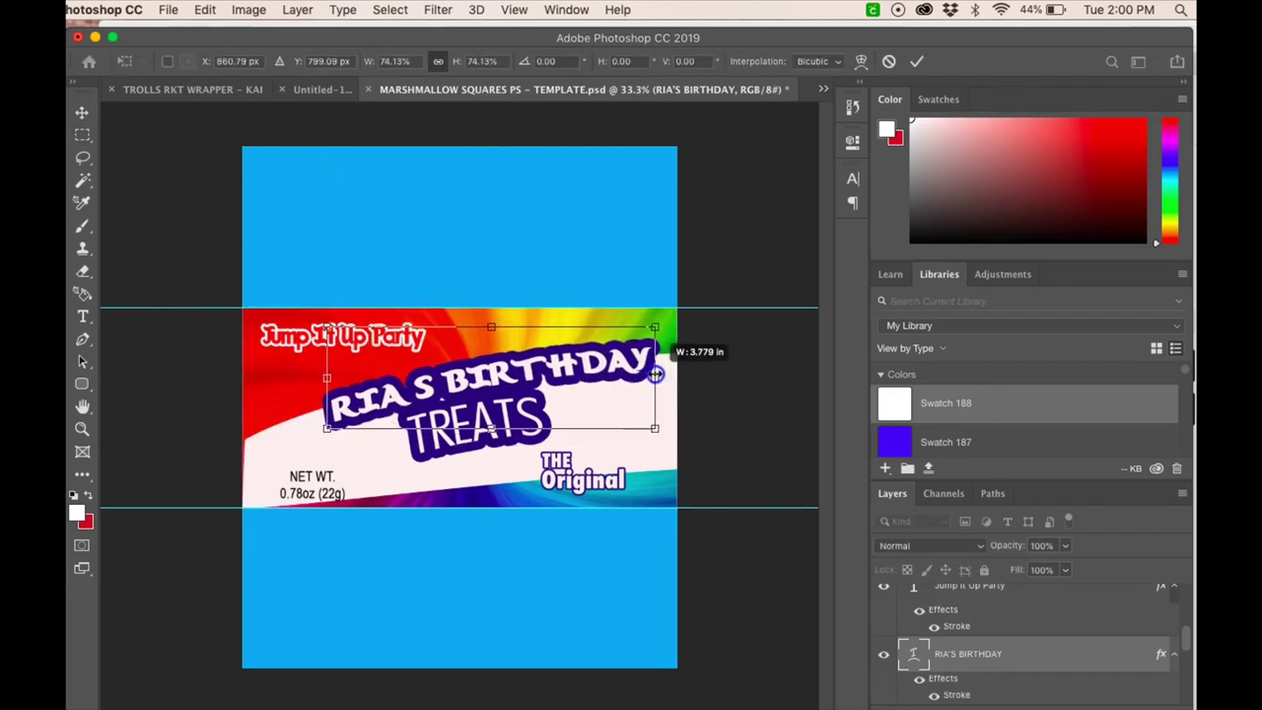
# Change the TREATS text to Trolls Movie Font
pyautogui.doubleClick(478, 419)
pyautogui.click(331, 61)
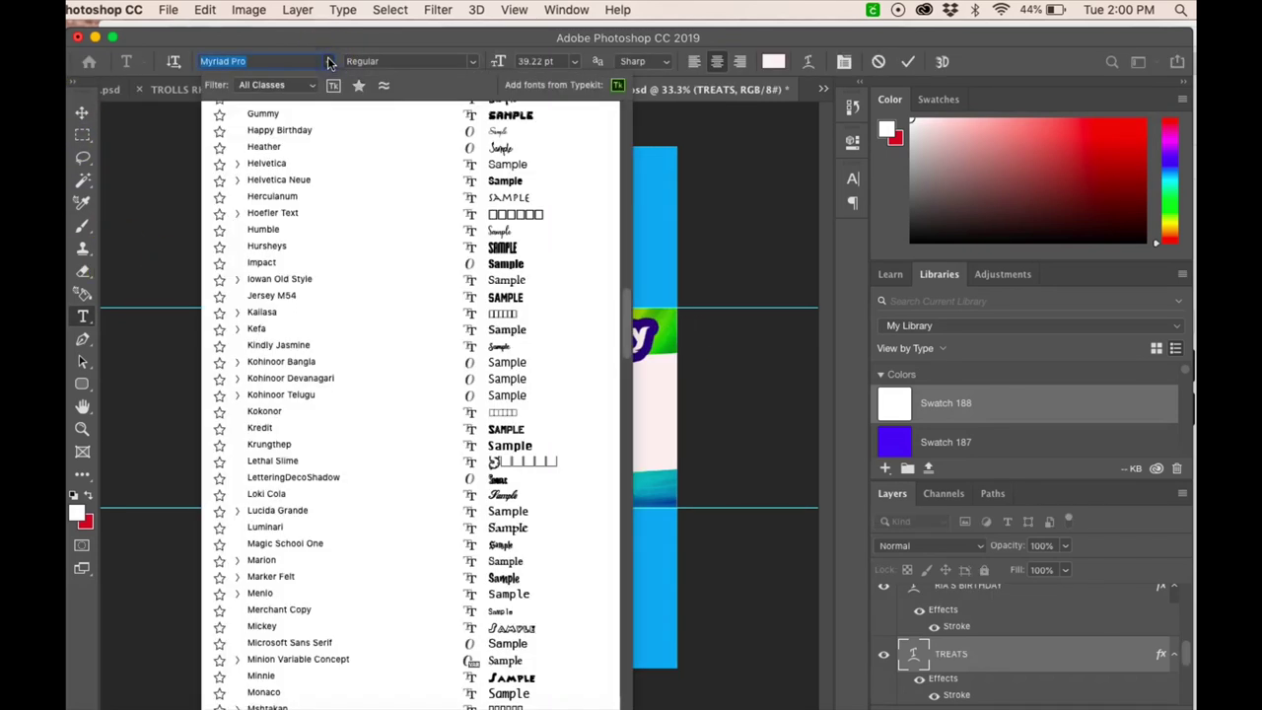
pyautogui.write('tro')
pyautogui.click(332, 112)
pyautogui.click(82, 112)
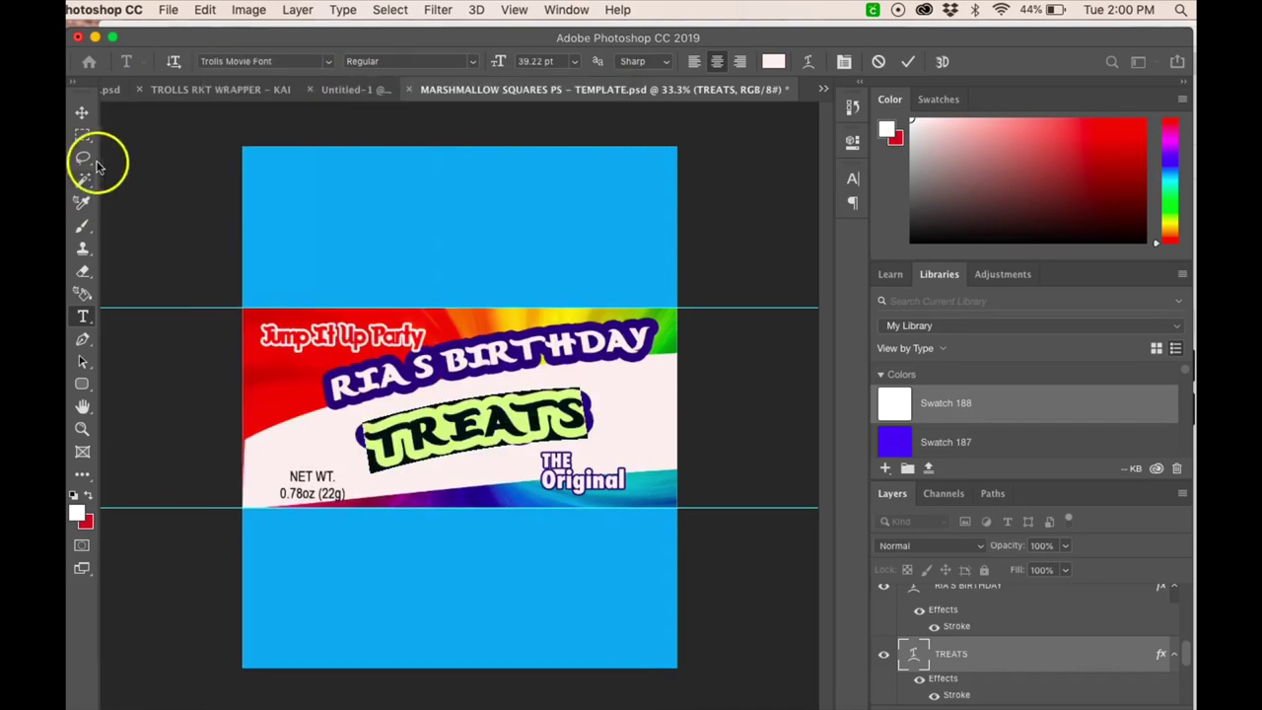
# Scale TREATS to 72.59% and set it directly beneath RIA'S BIRTHDAY
pyautogui.click(394, 375)
pyautogui.moveTo(362, 391); pyautogui.dragTo(423, 410)
pyautogui.moveTo(513, 445); pyautogui.dragTo(499, 414)
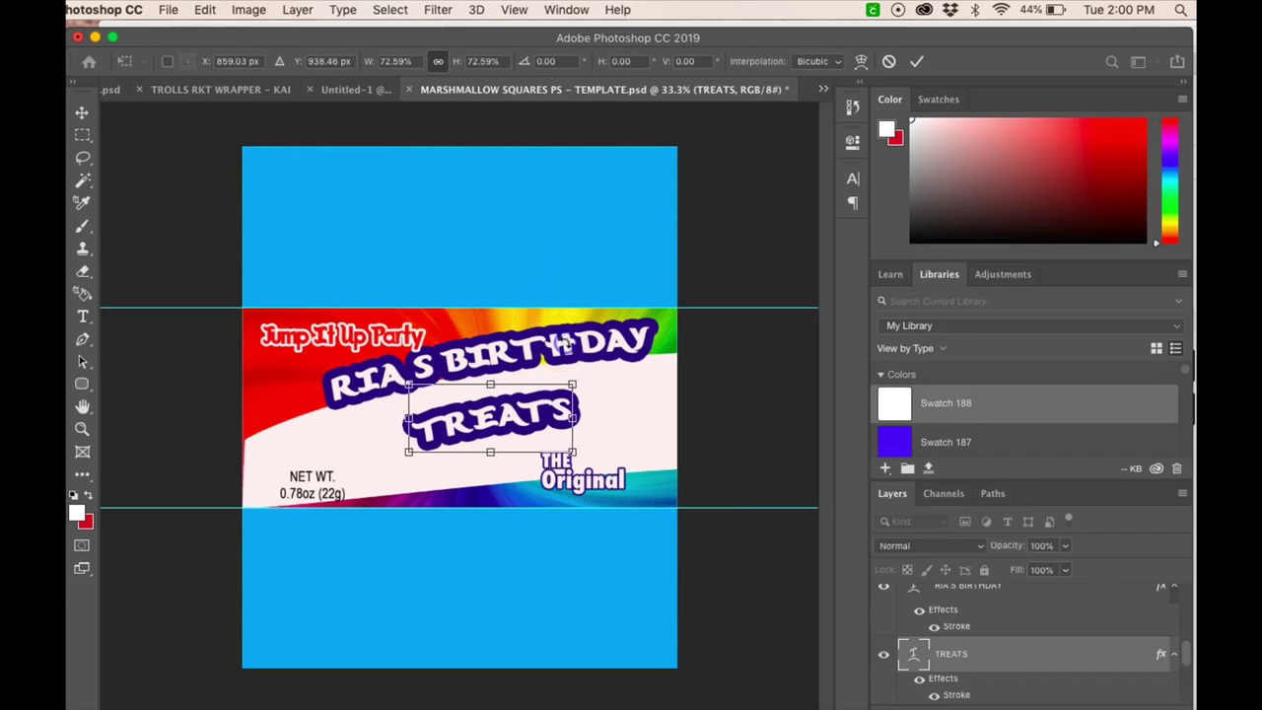
pyautogui.press('Return')
pyautogui.moveTo(567, 340); pyautogui.dragTo(569, 364)
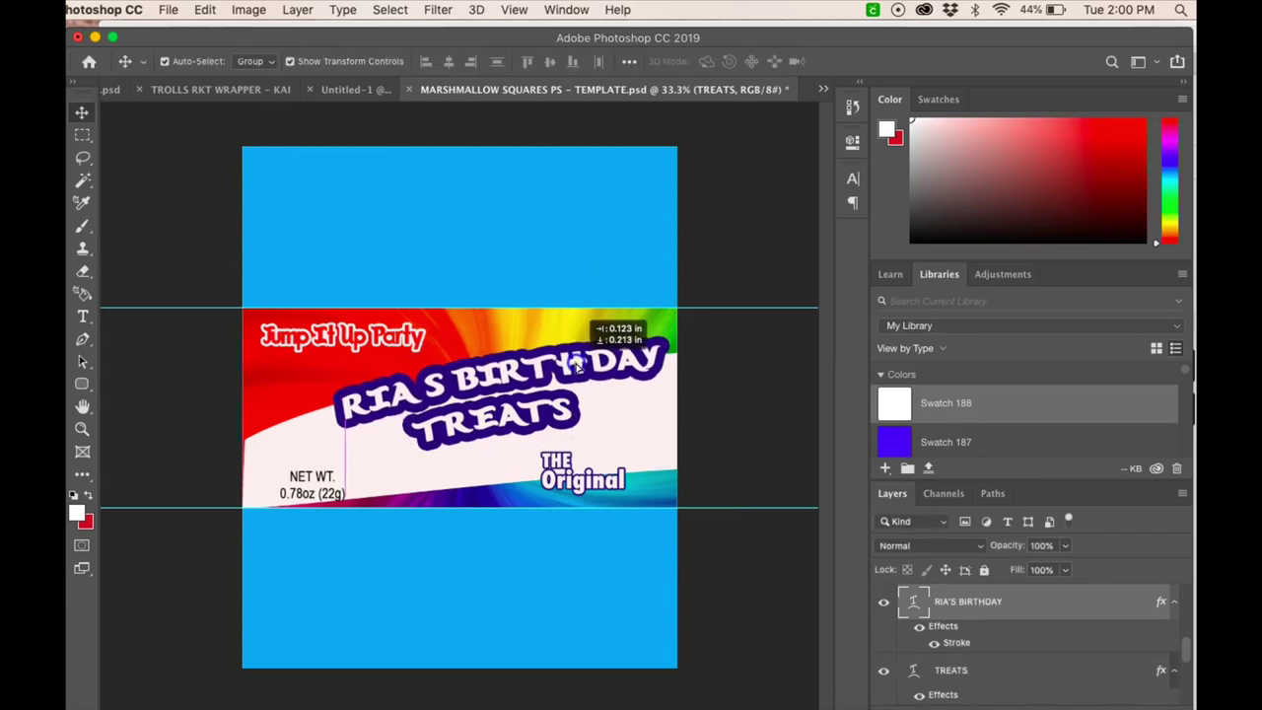
pyautogui.click(563, 439)
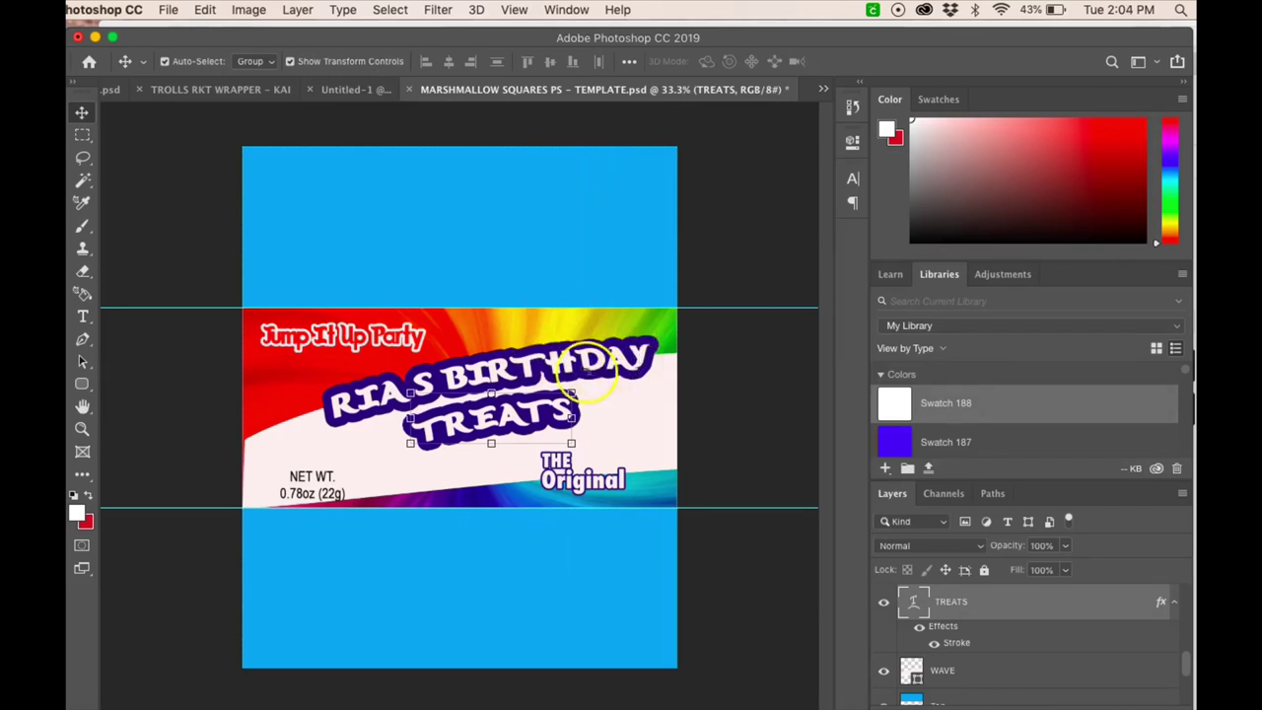
# Change the TREATS stroke fill to the orange pattern
pyautogui.rightClick(956, 612)
pyautogui.click(1007, 615)
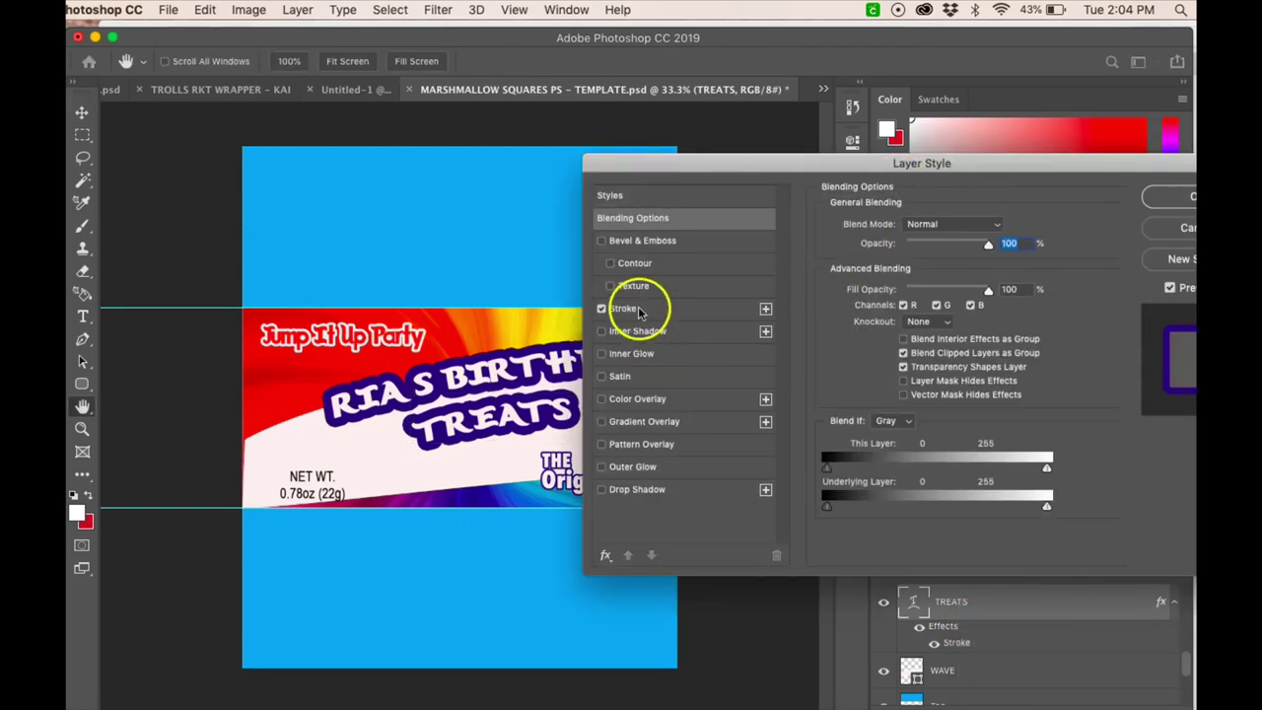
pyautogui.click(638, 309)
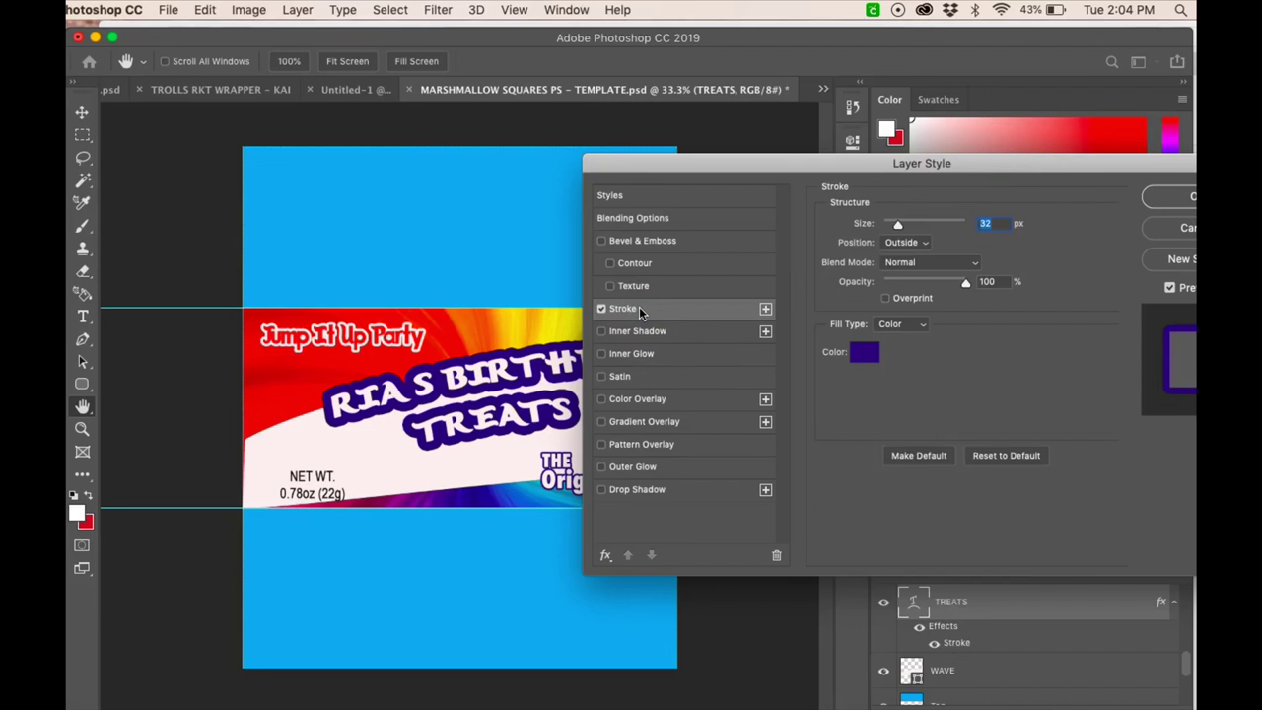
pyautogui.click(890, 329)
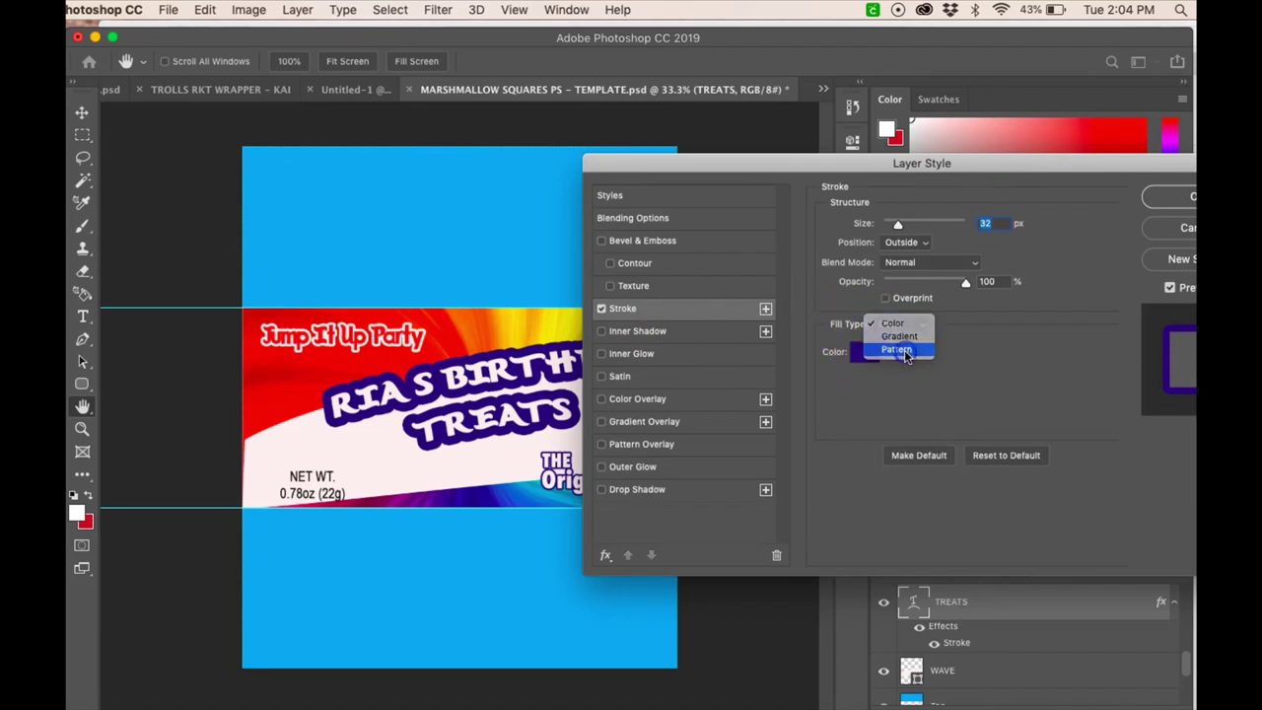
pyautogui.click(896, 348)
pyautogui.click(885, 367)
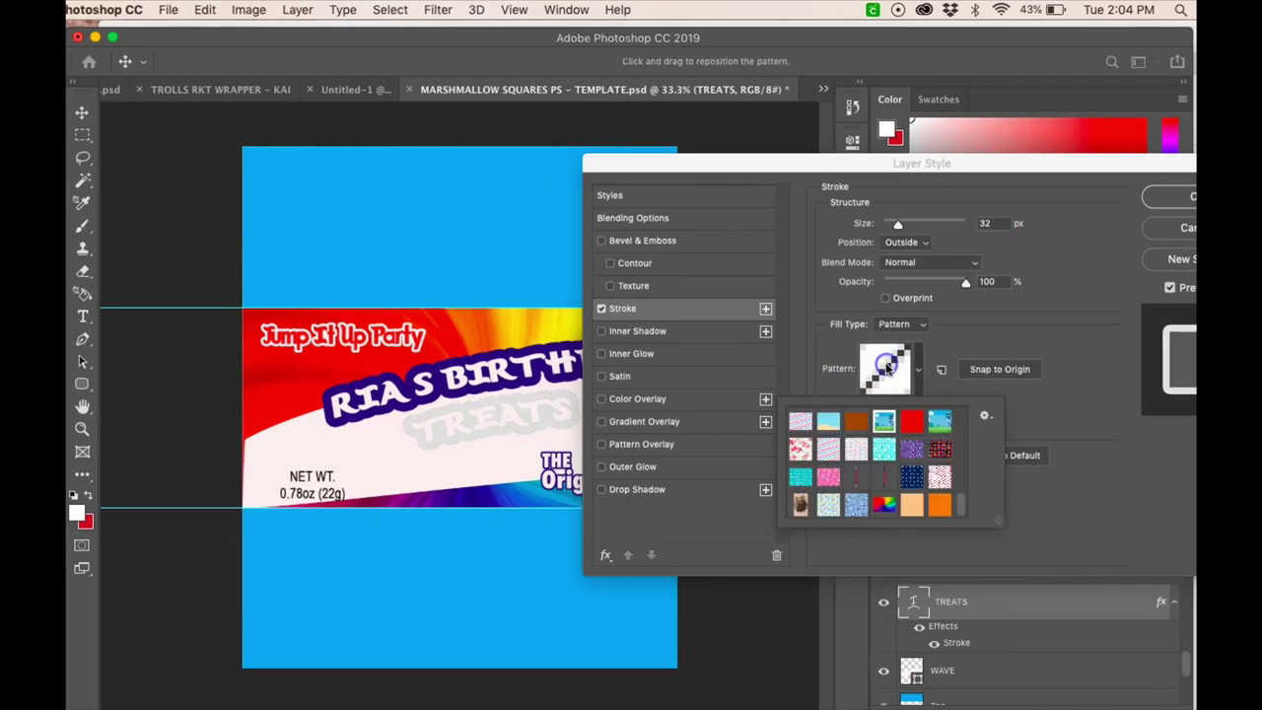
pyautogui.click(937, 507)
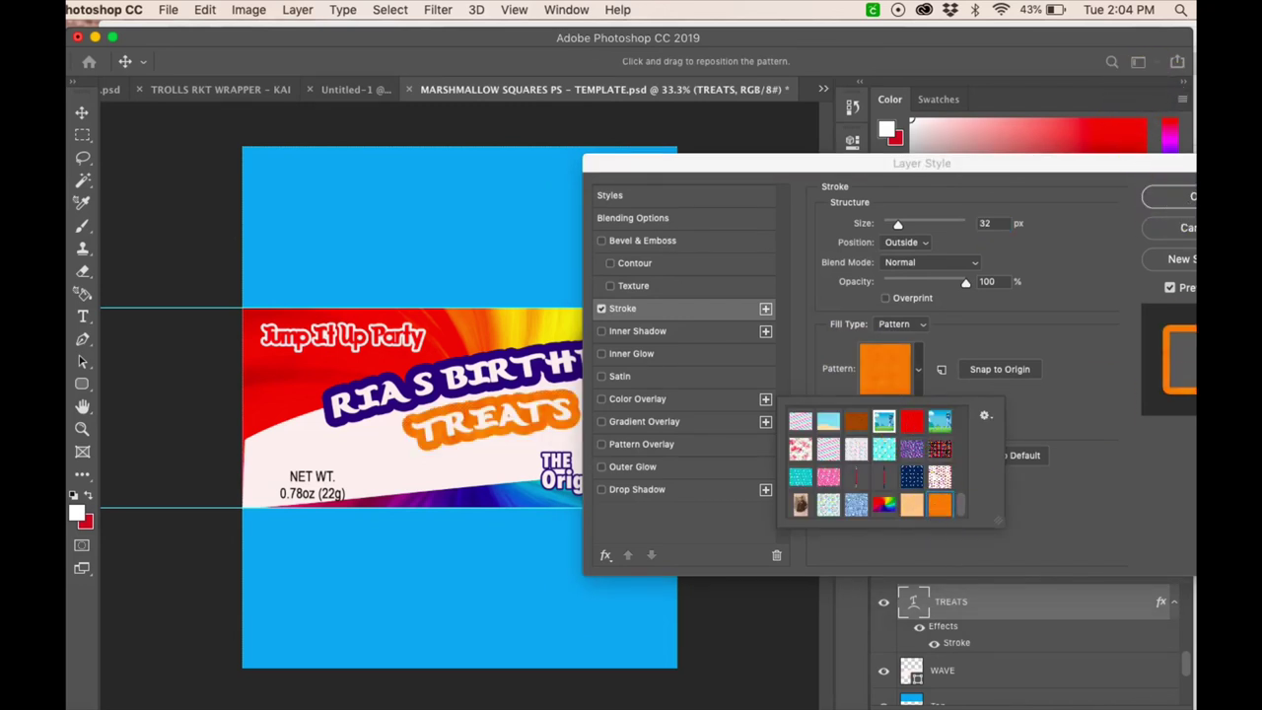
pyautogui.press('Return')
pyautogui.press('Return')
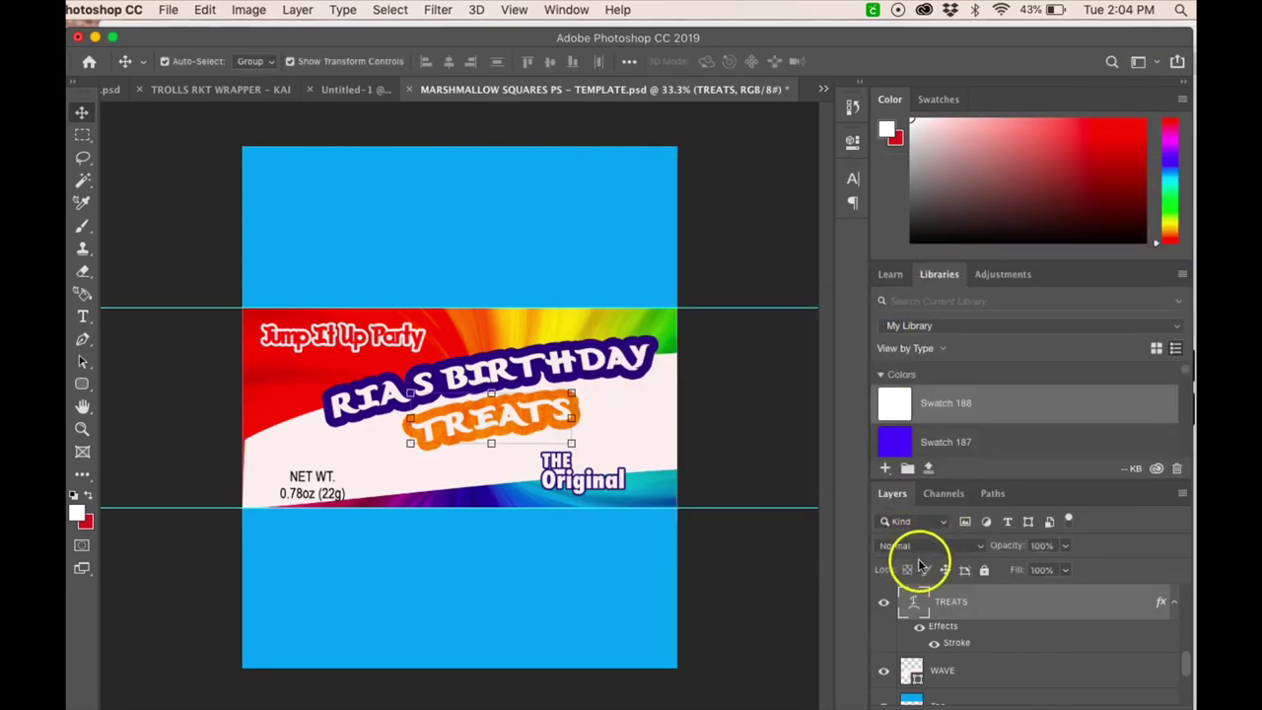
# Give the RIA'S BIRTHDAY headline the same orange pattern stroke
pyautogui.moveTo(1187, 659); pyautogui.dragTo(1188, 650)
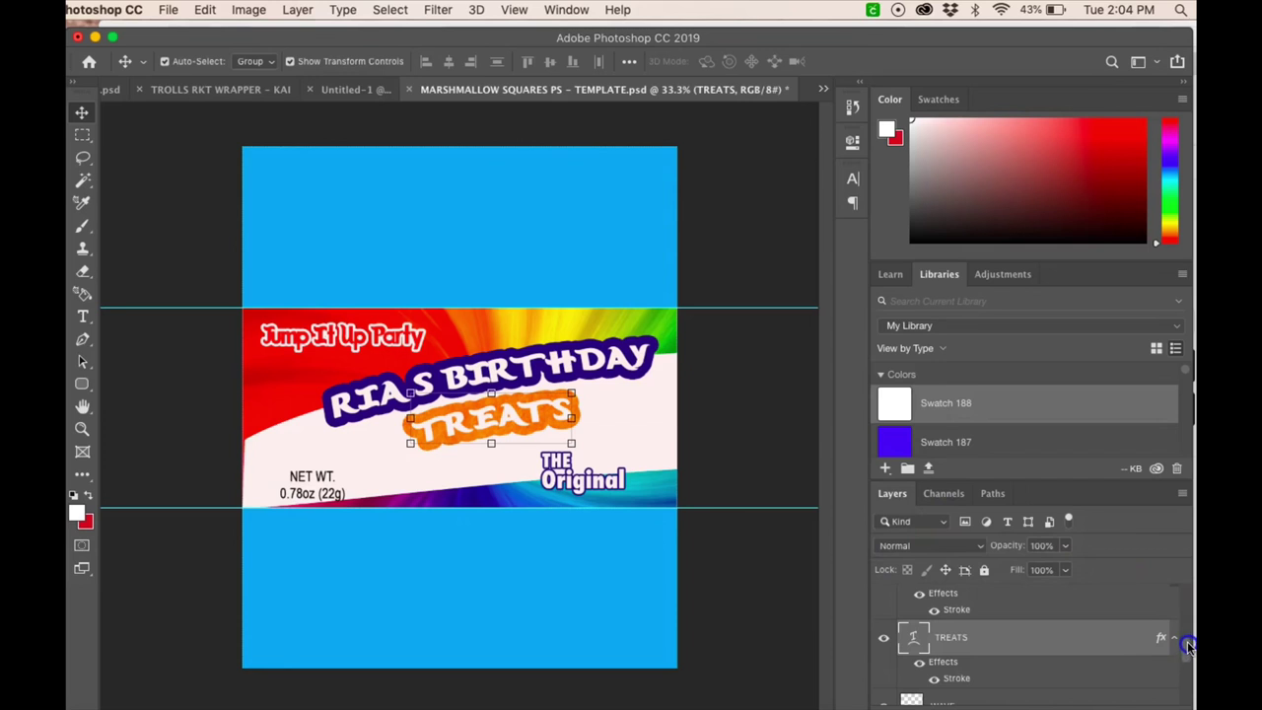
pyautogui.moveTo(1187, 643); pyautogui.dragTo(1188, 639)
pyautogui.click(1045, 640)
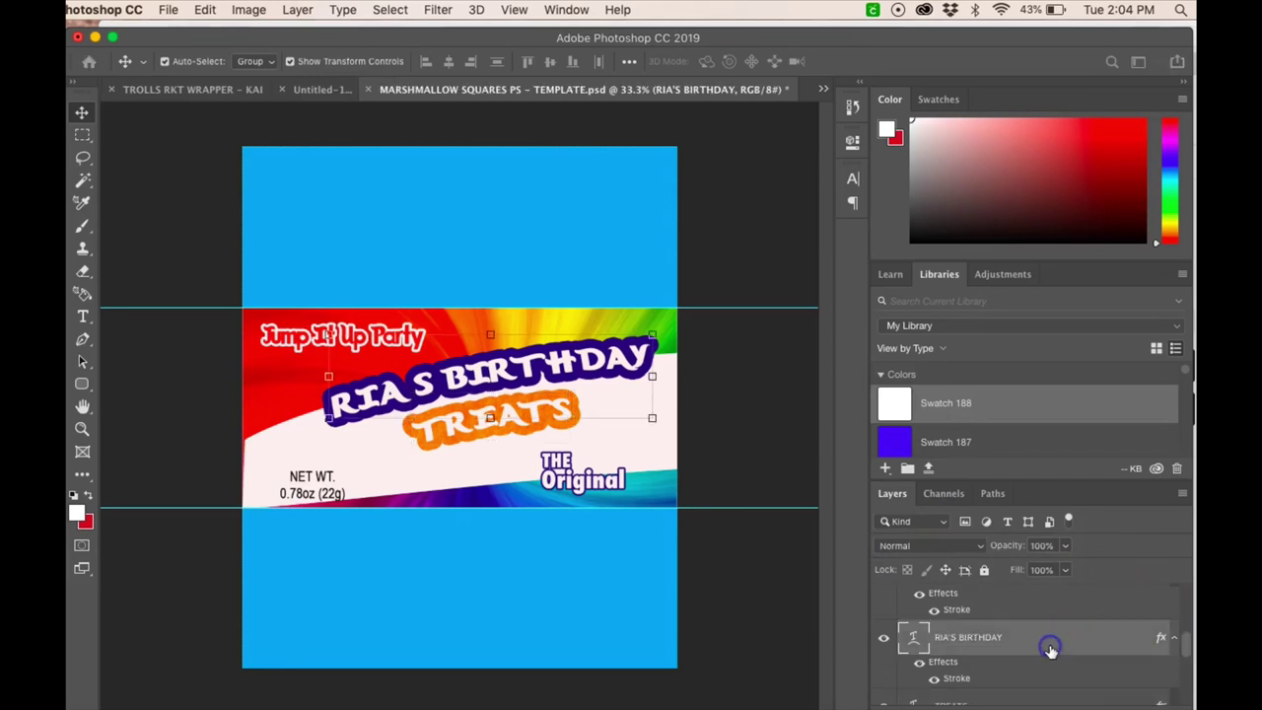
pyautogui.rightClick(1031, 636)
pyautogui.click(1084, 642)
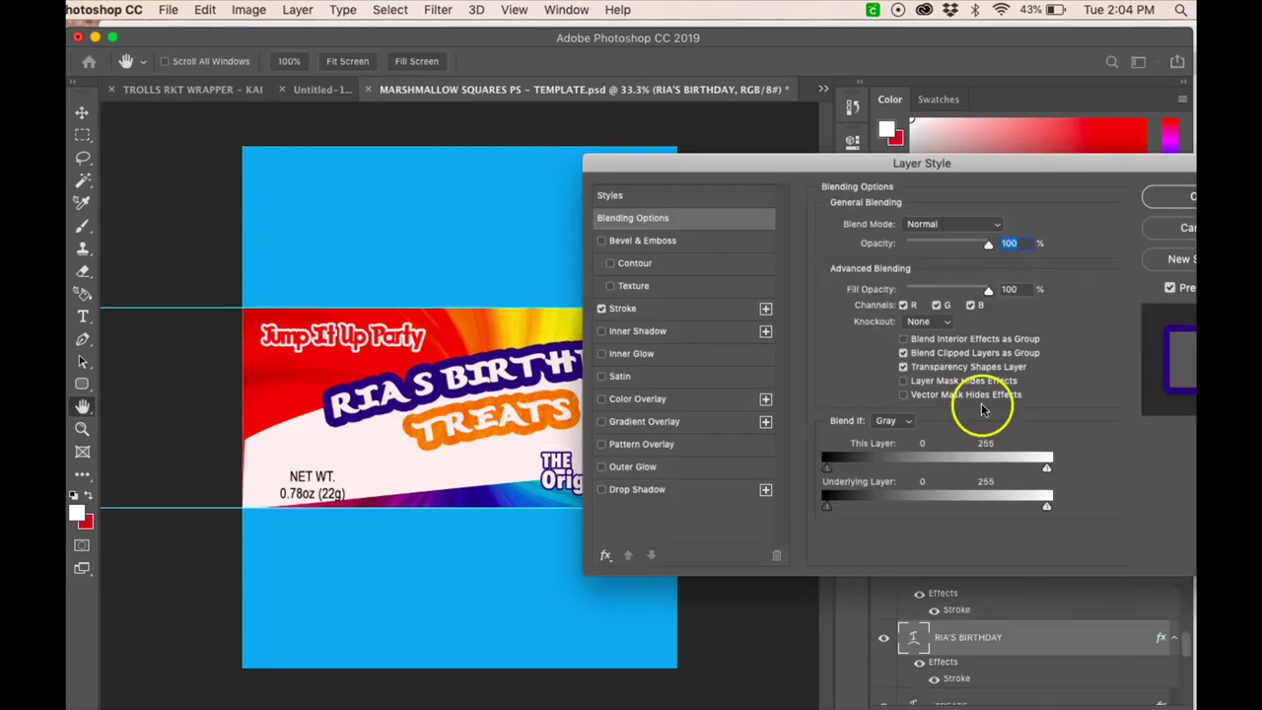
pyautogui.click(615, 309)
pyautogui.click(899, 323)
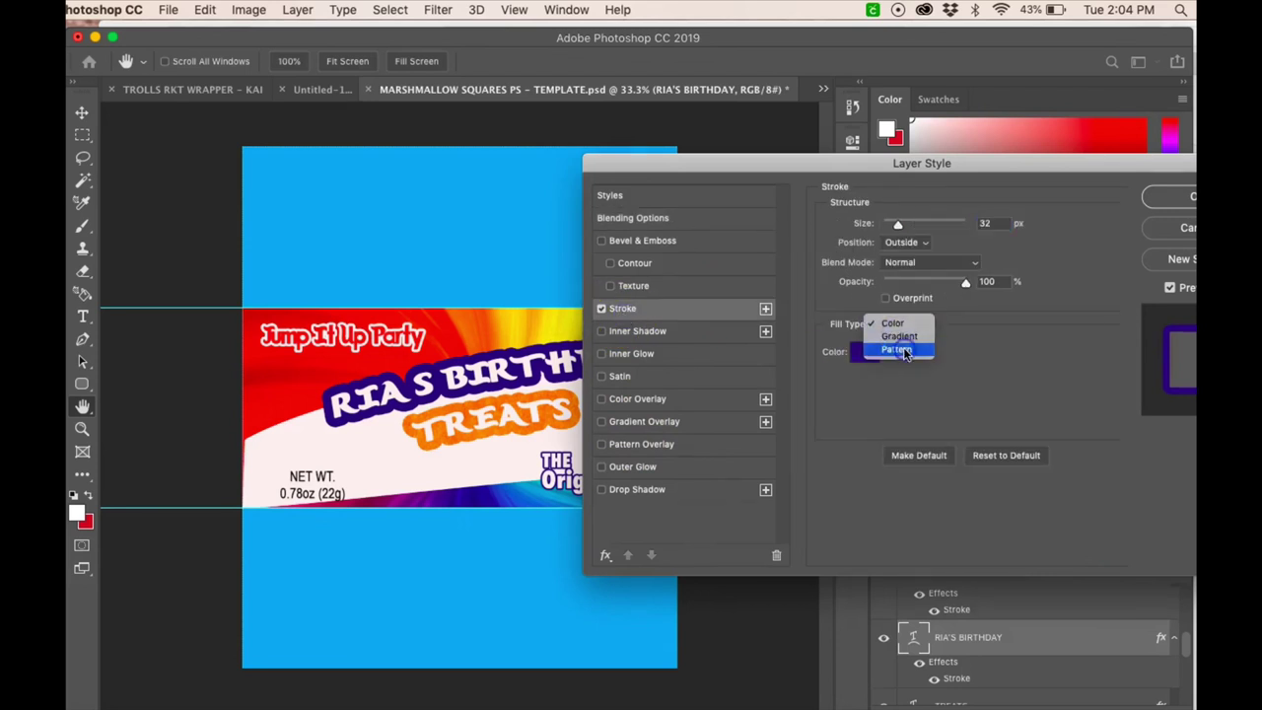
pyautogui.click(892, 349)
pyautogui.click(918, 369)
pyautogui.click(936, 504)
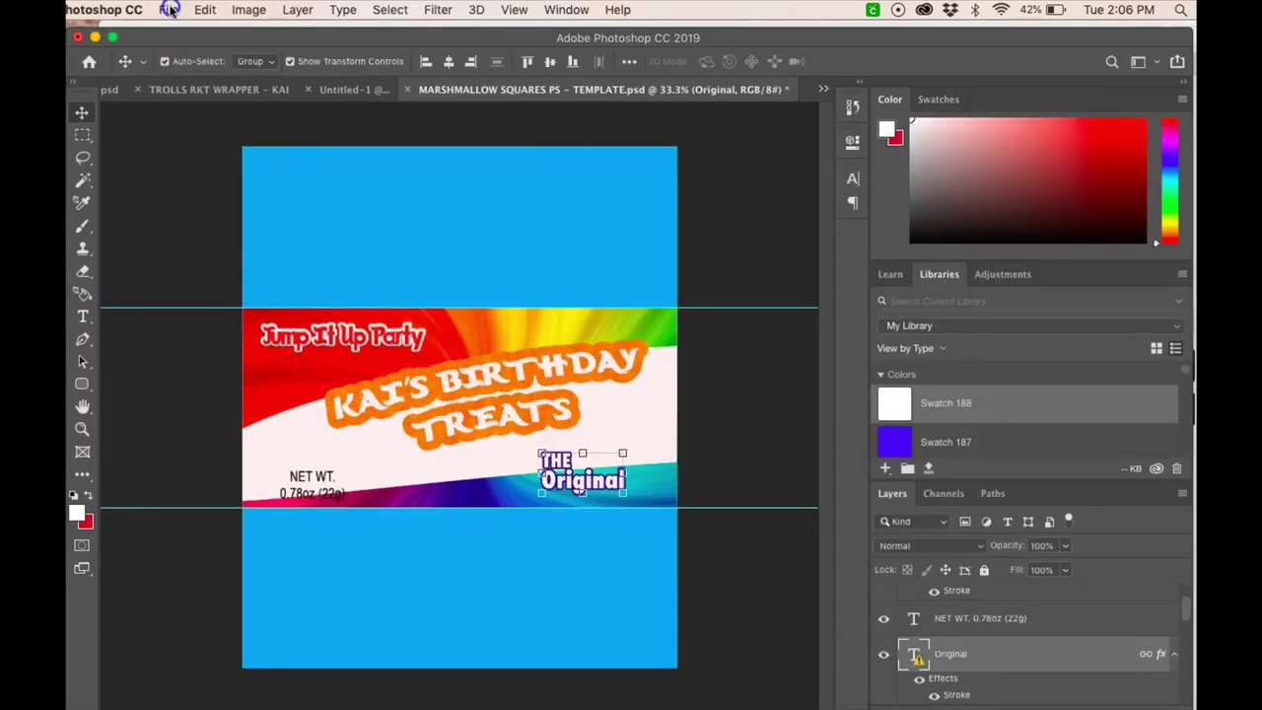
pyautogui.click(168, 8)
pyautogui.click(251, 329)
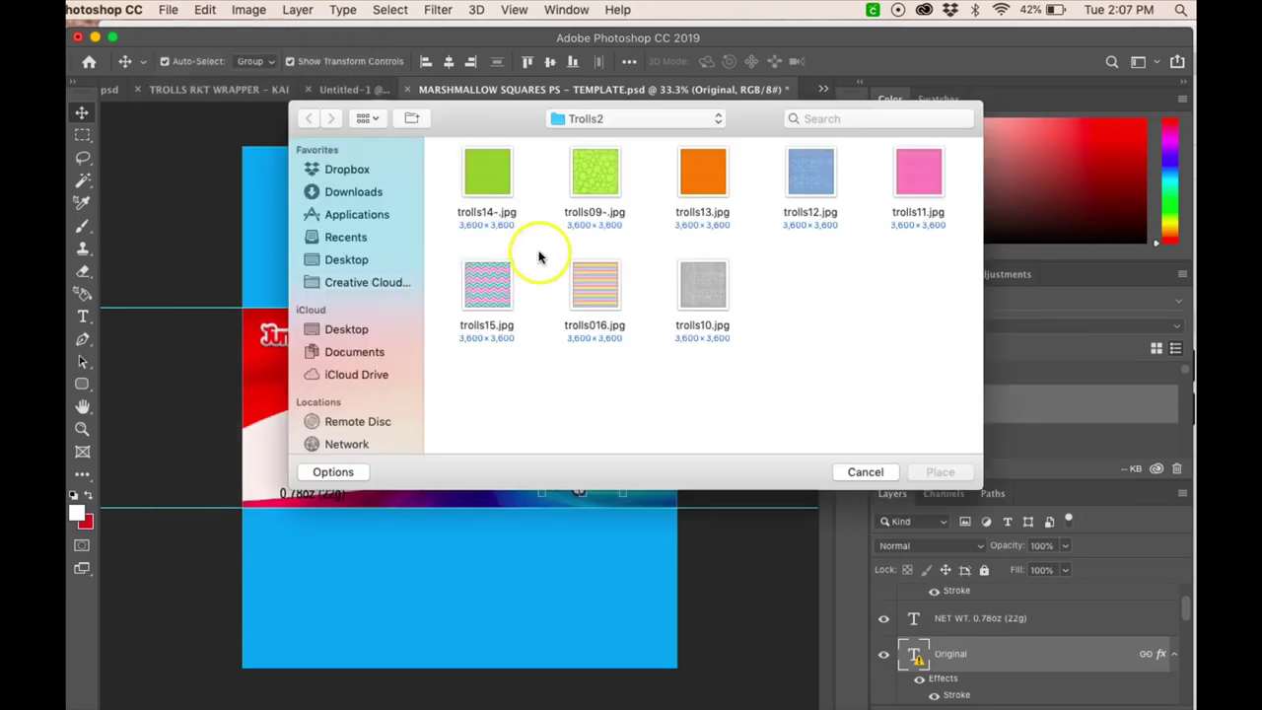
# Place Poppy_07.png embedded from the TROLLPT1 folder in Downloads
pyautogui.click(348, 193)
pyautogui.click(853, 119)
pyautogui.write('ROLLS')
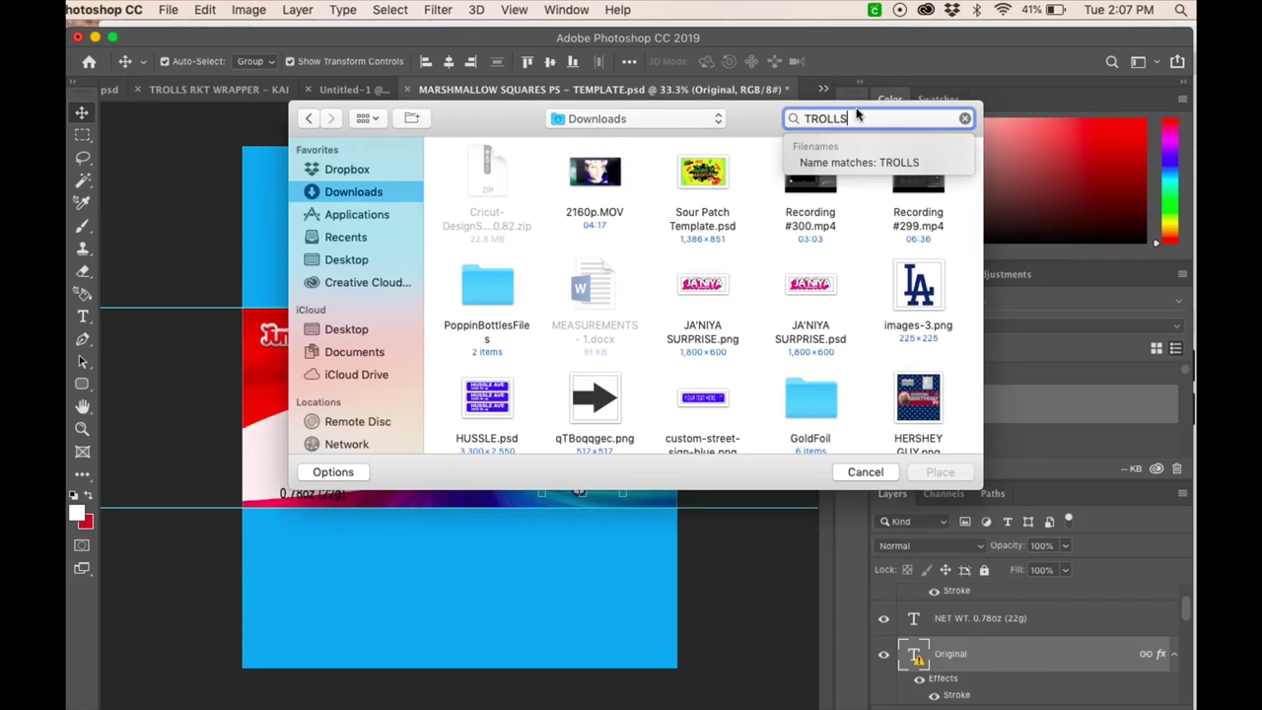
pyautogui.press('BackSpace')
pyautogui.doubleClick(472, 215)
pyautogui.click(685, 268)
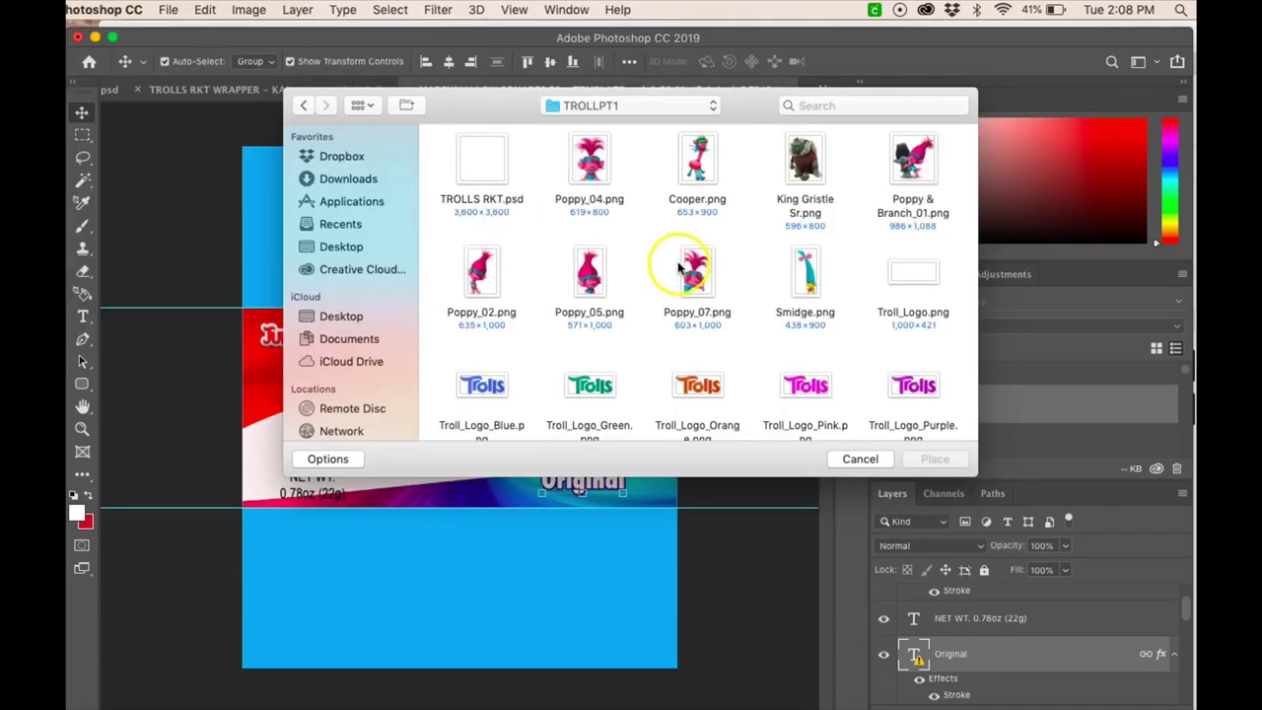
pyautogui.press('Return')
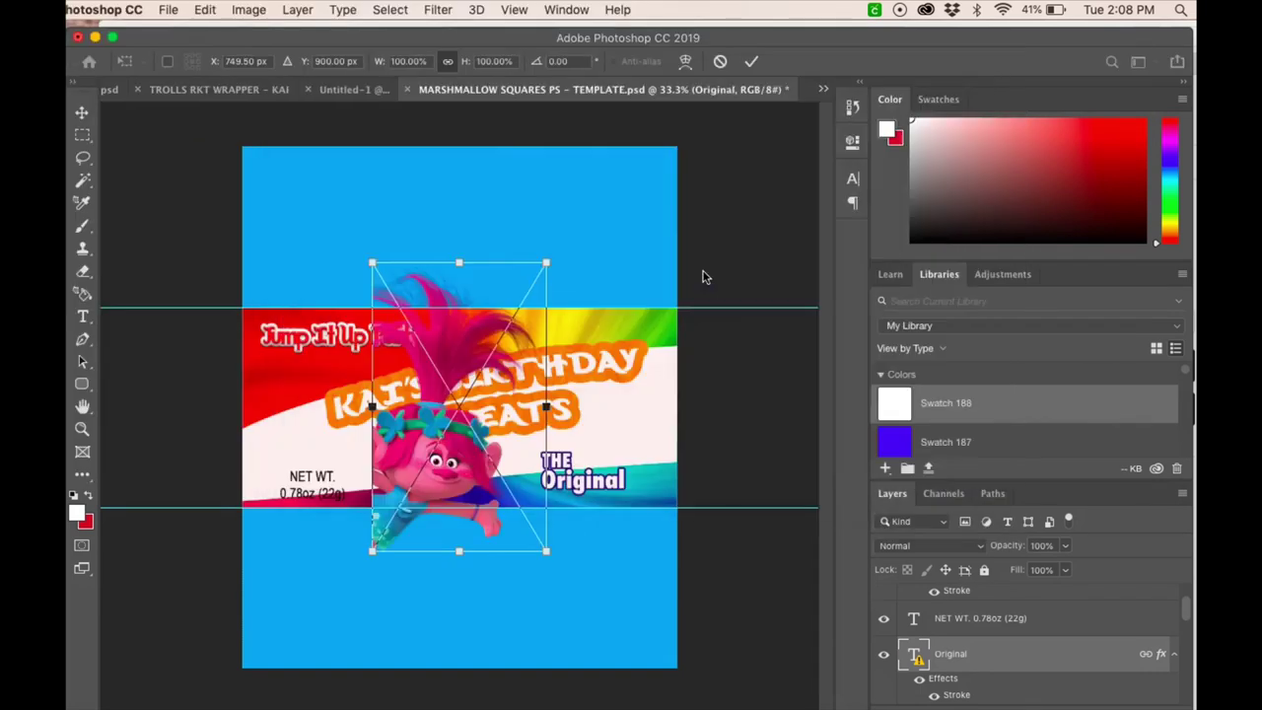
# Scale Poppy to 62.33% and fit her into the banner's left end
pyautogui.moveTo(490, 469); pyautogui.dragTo(376, 444)
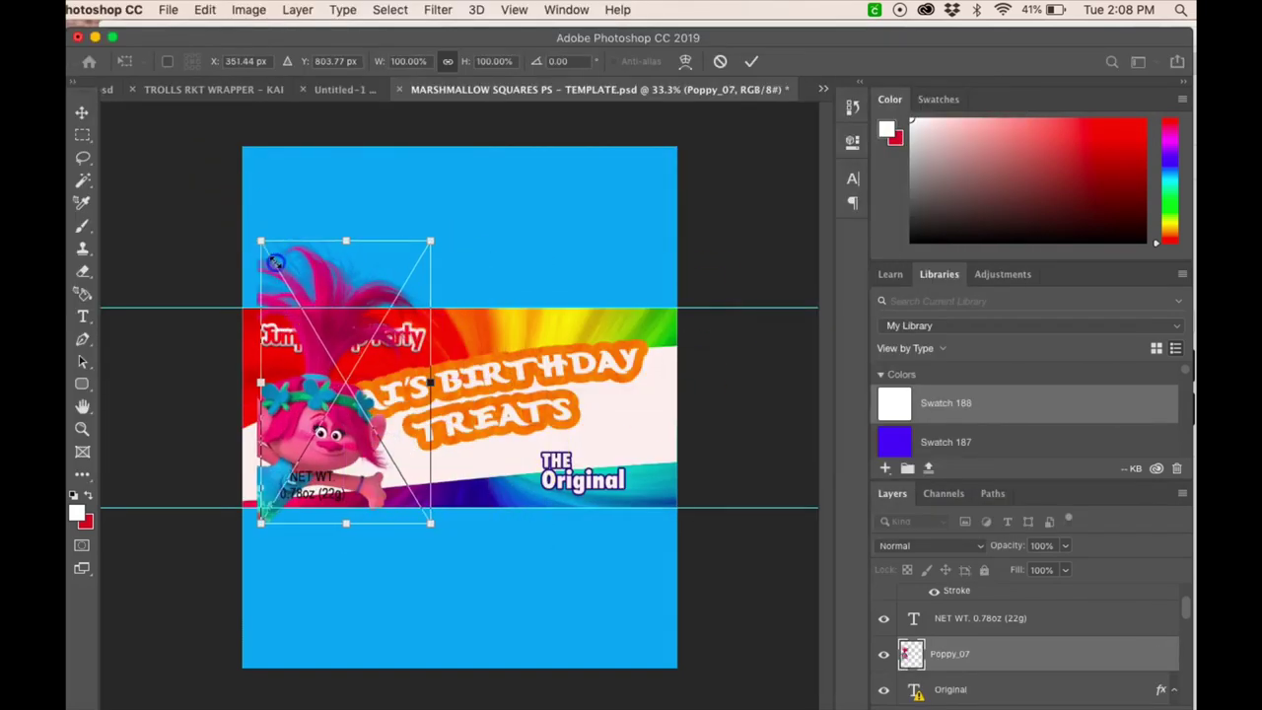
pyautogui.moveTo(255, 233); pyautogui.dragTo(305, 337)
pyautogui.moveTo(353, 450); pyautogui.dragTo(281, 442)
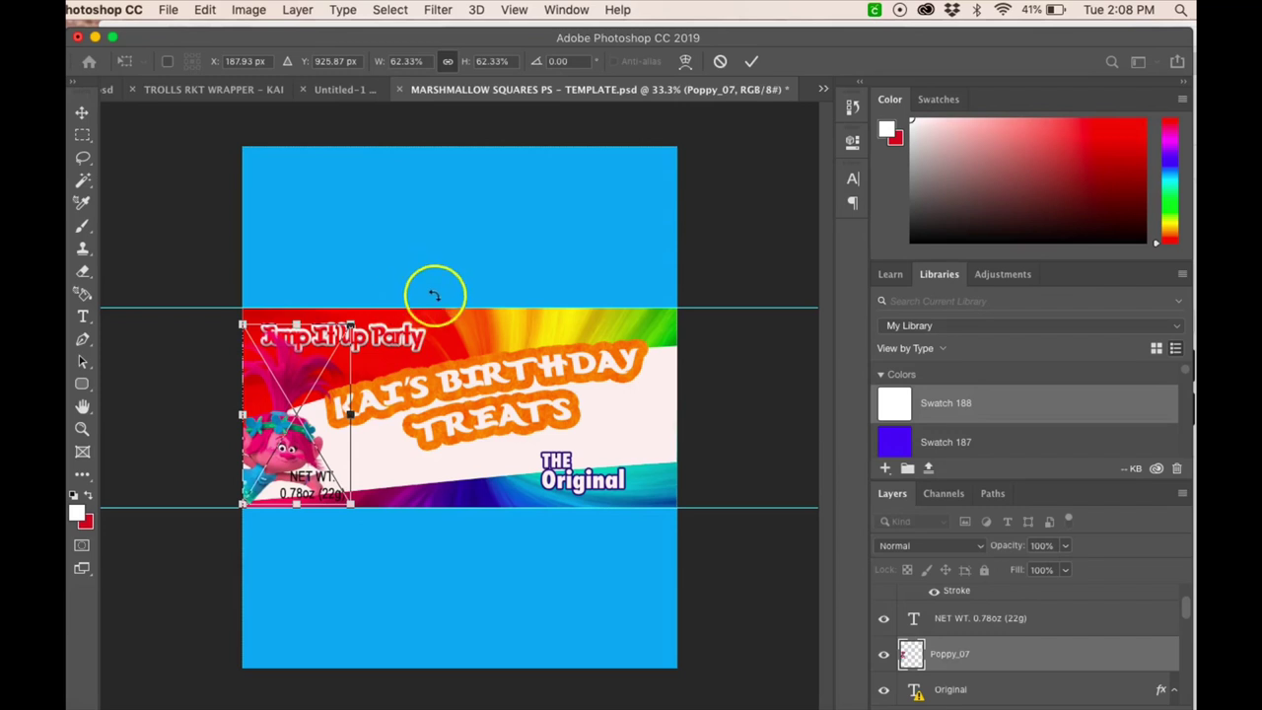
pyautogui.press('Return')
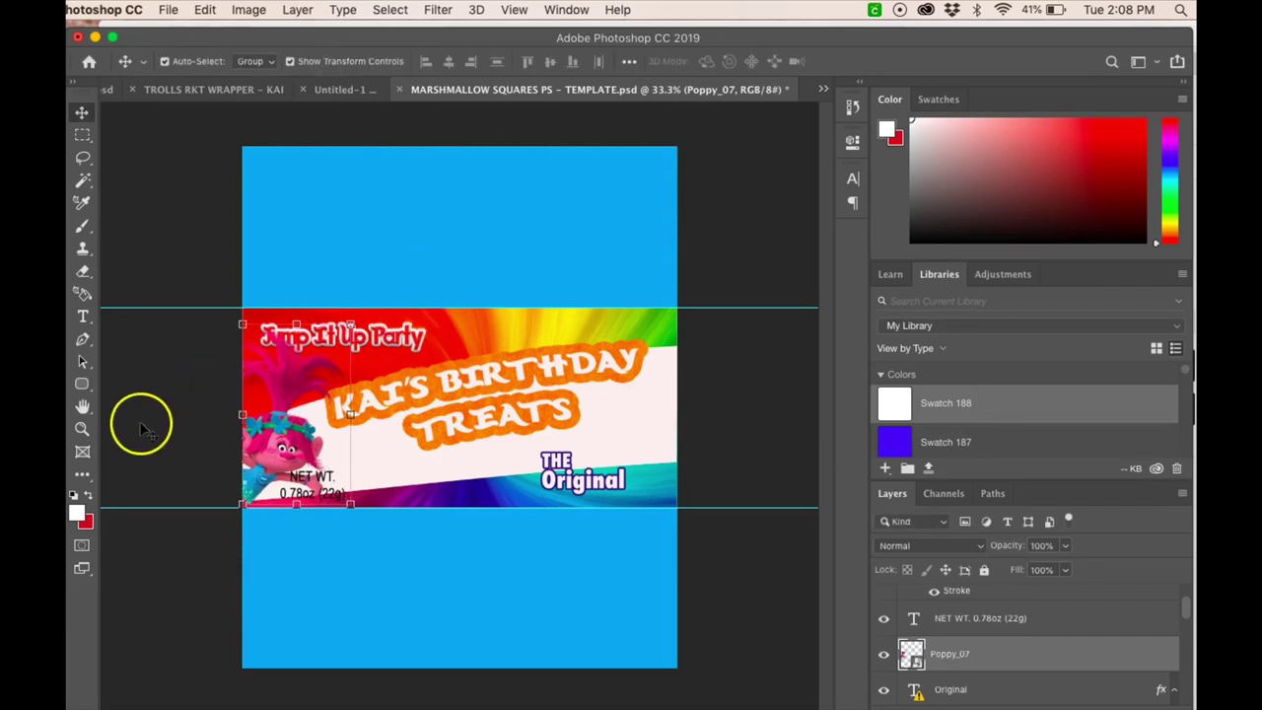
pyautogui.click(147, 419)
# Move the Jump It Up Party layer above Poppy_07 in the layer stack
pyautogui.click(342, 325)
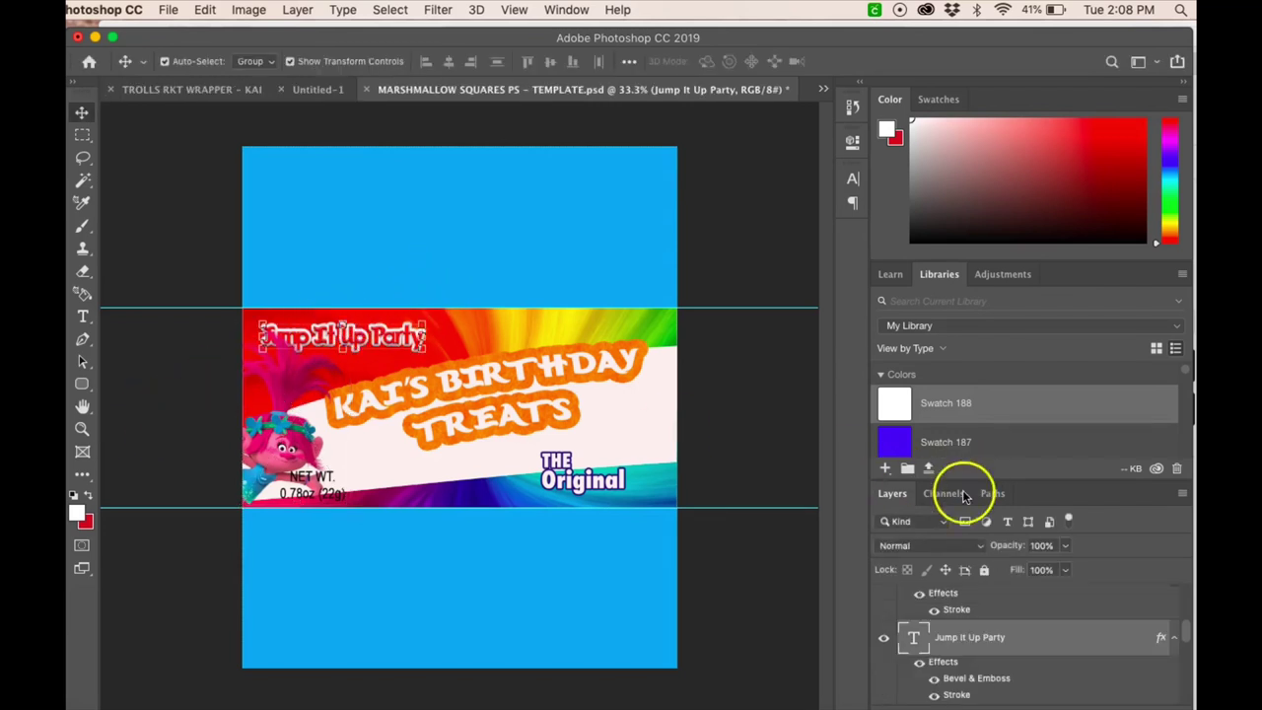
pyautogui.moveTo(974, 636); pyautogui.dragTo(970, 578)
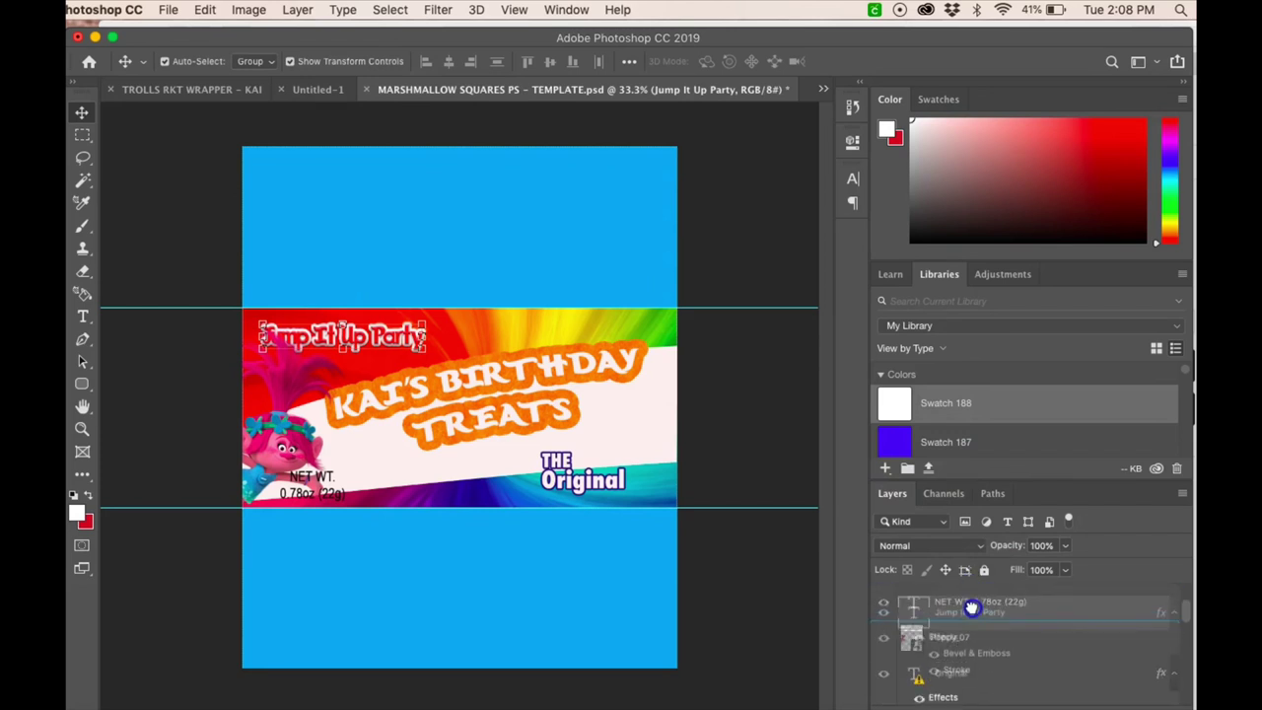
pyautogui.moveTo(971, 616); pyautogui.dragTo(972, 638)
# Embed the Smidge.png image into the wrapper
pyautogui.click(168, 9)
pyautogui.click(211, 327)
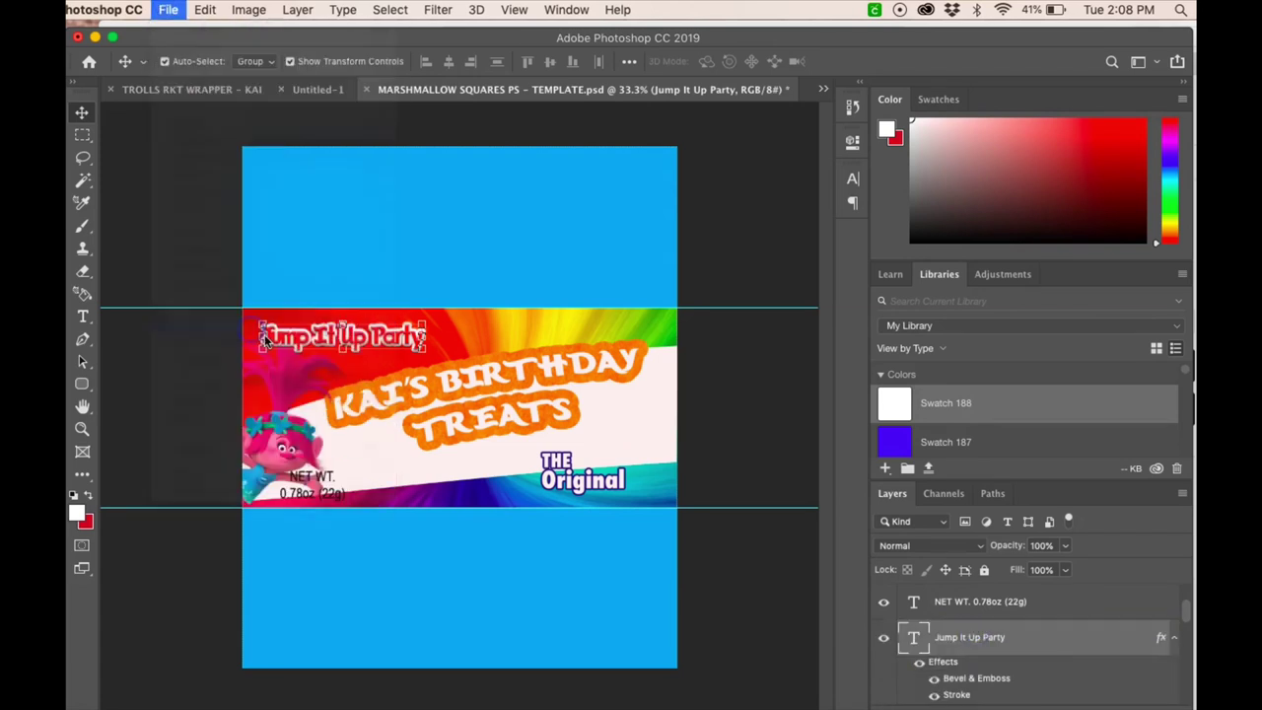
pyautogui.doubleClick(806, 286)
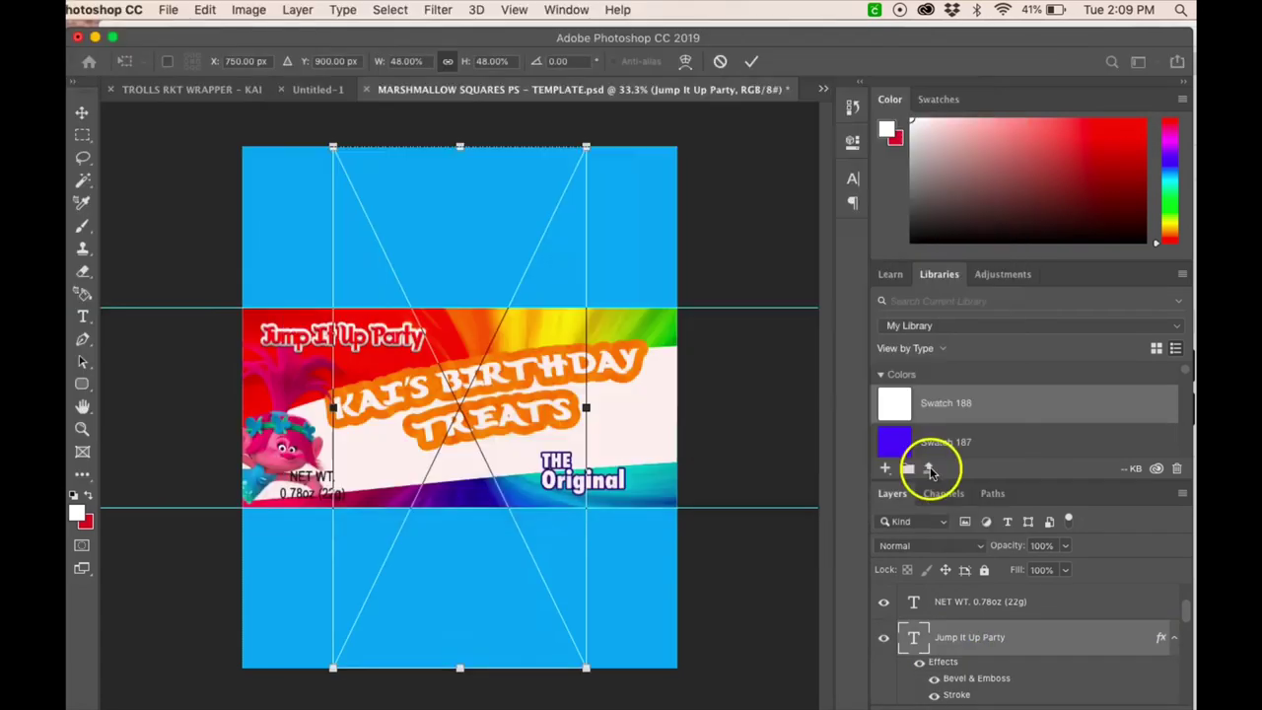
# Scale Smidge to 8.81% and position it beside THE Original and TREATS
pyautogui.moveTo(333, 146); pyautogui.dragTo(538, 513)
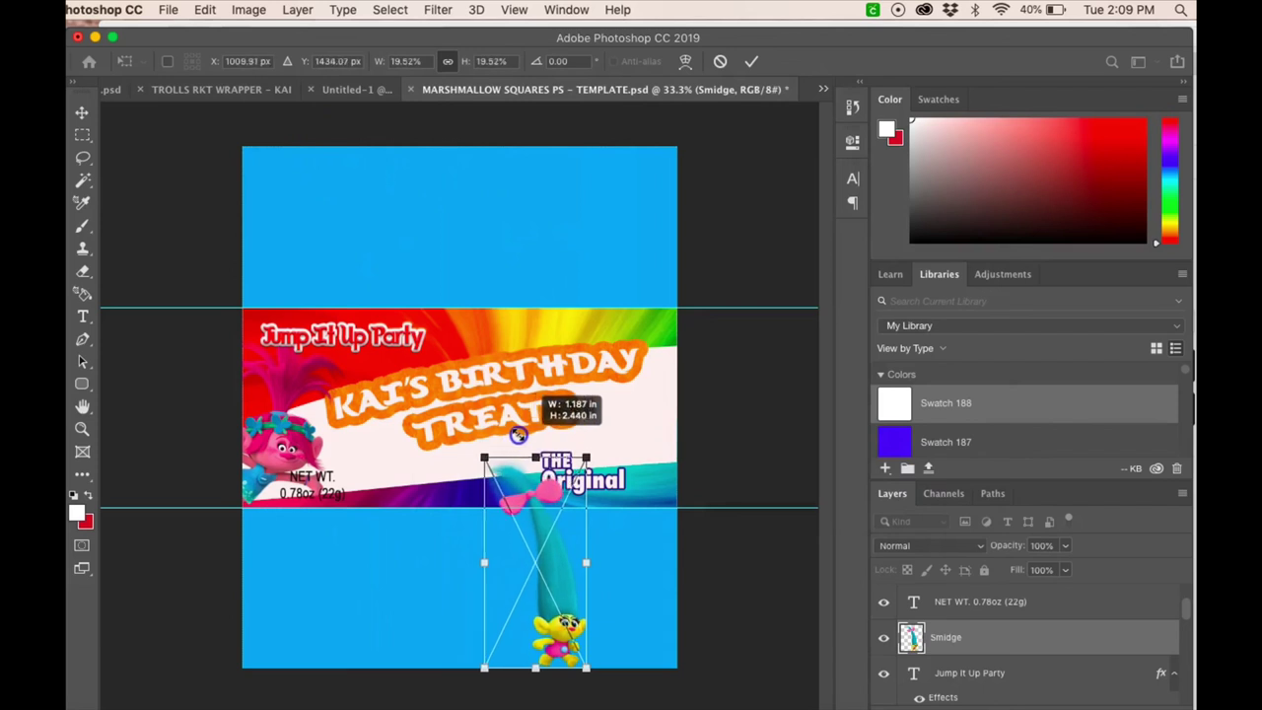
pyautogui.moveTo(538, 514); pyautogui.dragTo(552, 542)
pyautogui.moveTo(564, 633); pyautogui.dragTo(608, 448)
pyautogui.moveTo(567, 365); pyautogui.dragTo(577, 365)
pyautogui.click(753, 371)
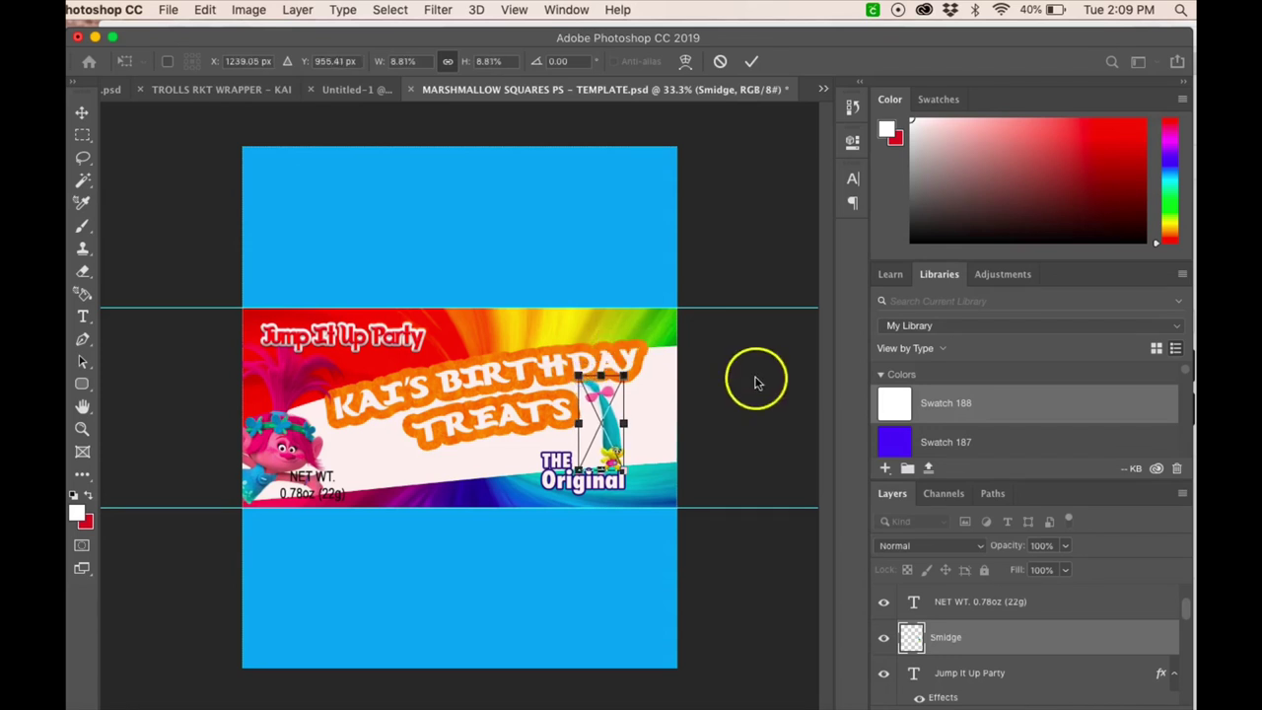
pyautogui.click(764, 397)
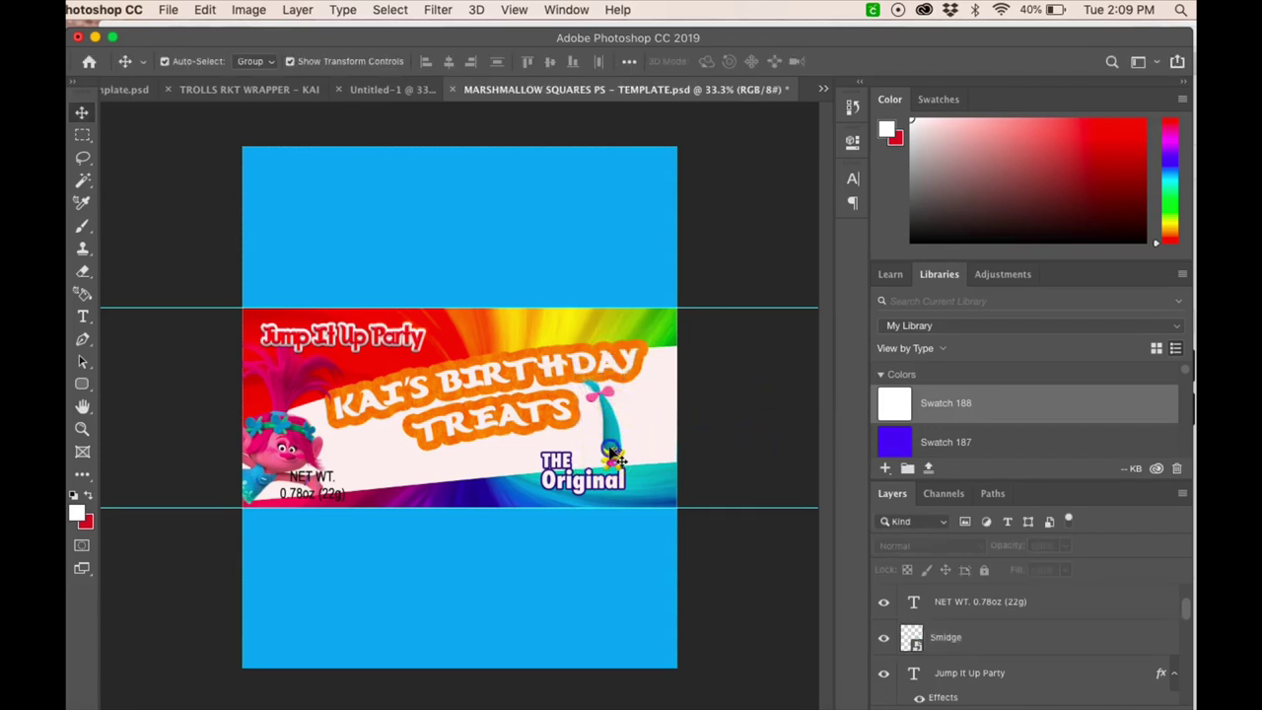
pyautogui.moveTo(598, 451); pyautogui.dragTo(604, 456)
pyautogui.click(767, 472)
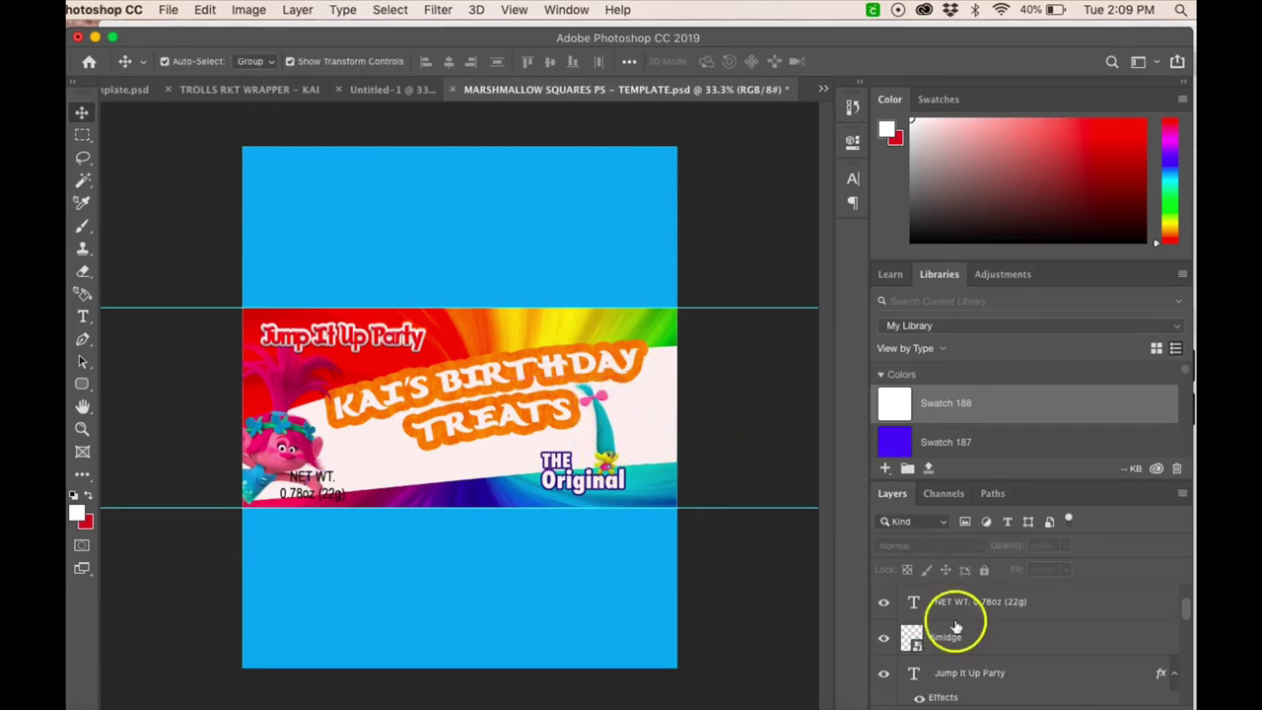
pyautogui.click(607, 436)
# Enable a Drop Shadow on the Smidge layer in Layer Style
pyautogui.rightClick(952, 636)
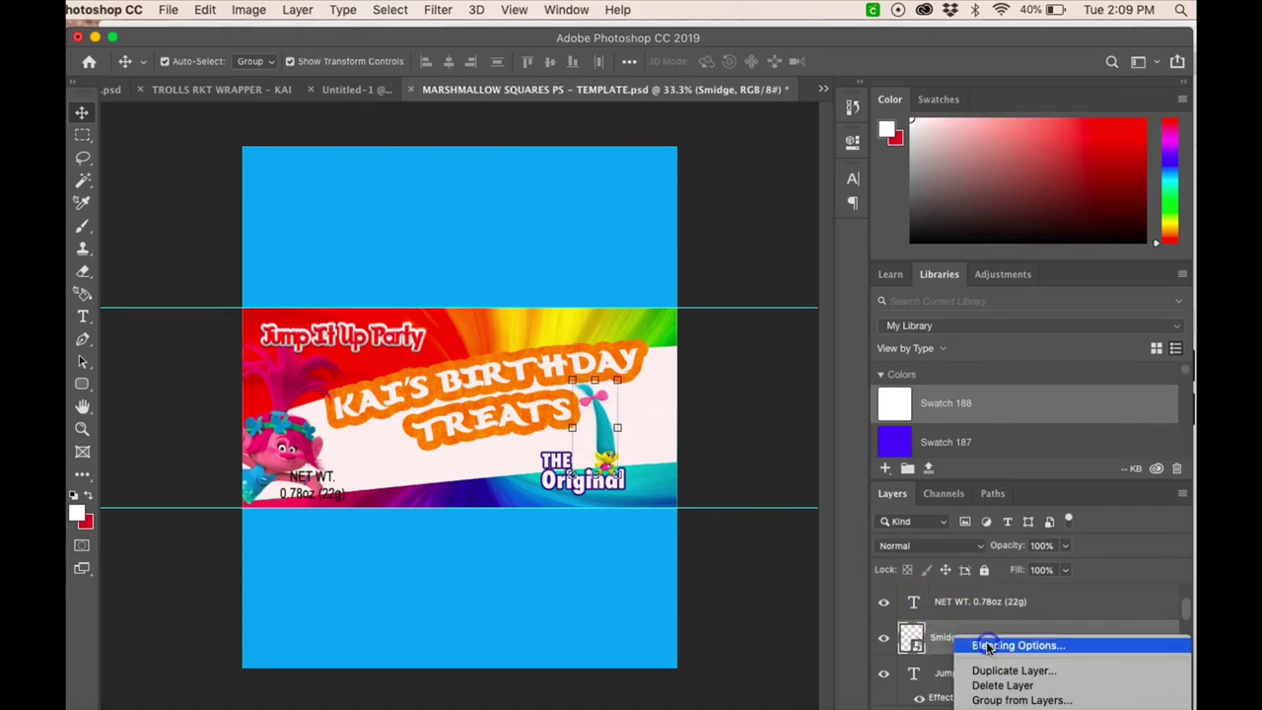
pyautogui.click(987, 646)
pyautogui.click(768, 467)
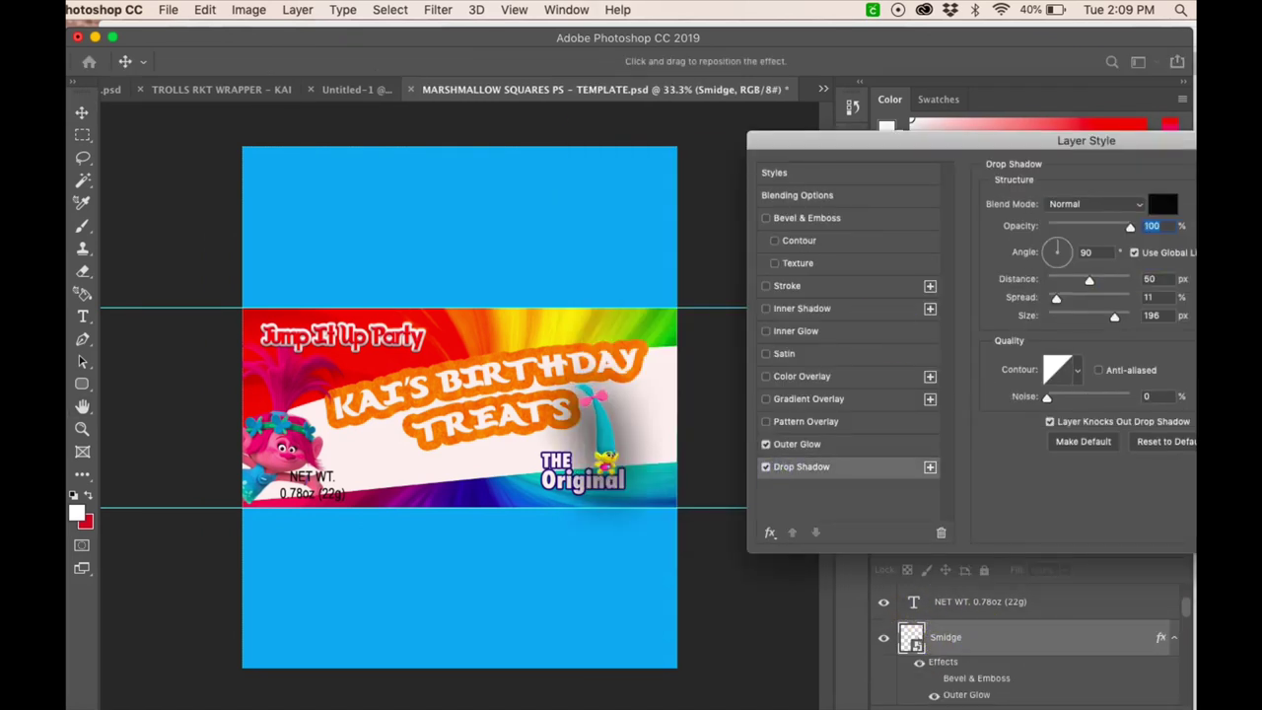
pyautogui.moveTo(1133, 140); pyautogui.dragTo(1003, 138)
pyautogui.click(1031, 203)
# Change Smidge's drop shadow colour from magenta to a light cyan and apply it
pyautogui.moveTo(819, 358); pyautogui.dragTo(772, 286)
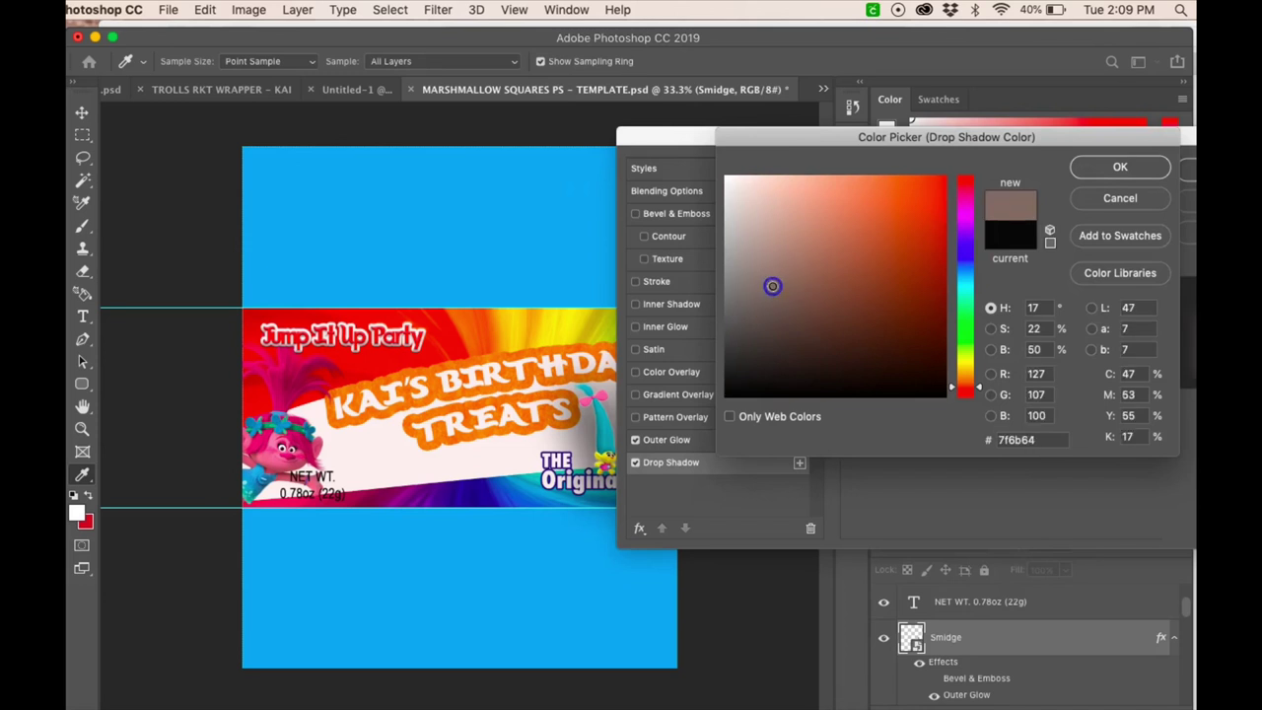
pyautogui.click(966, 218)
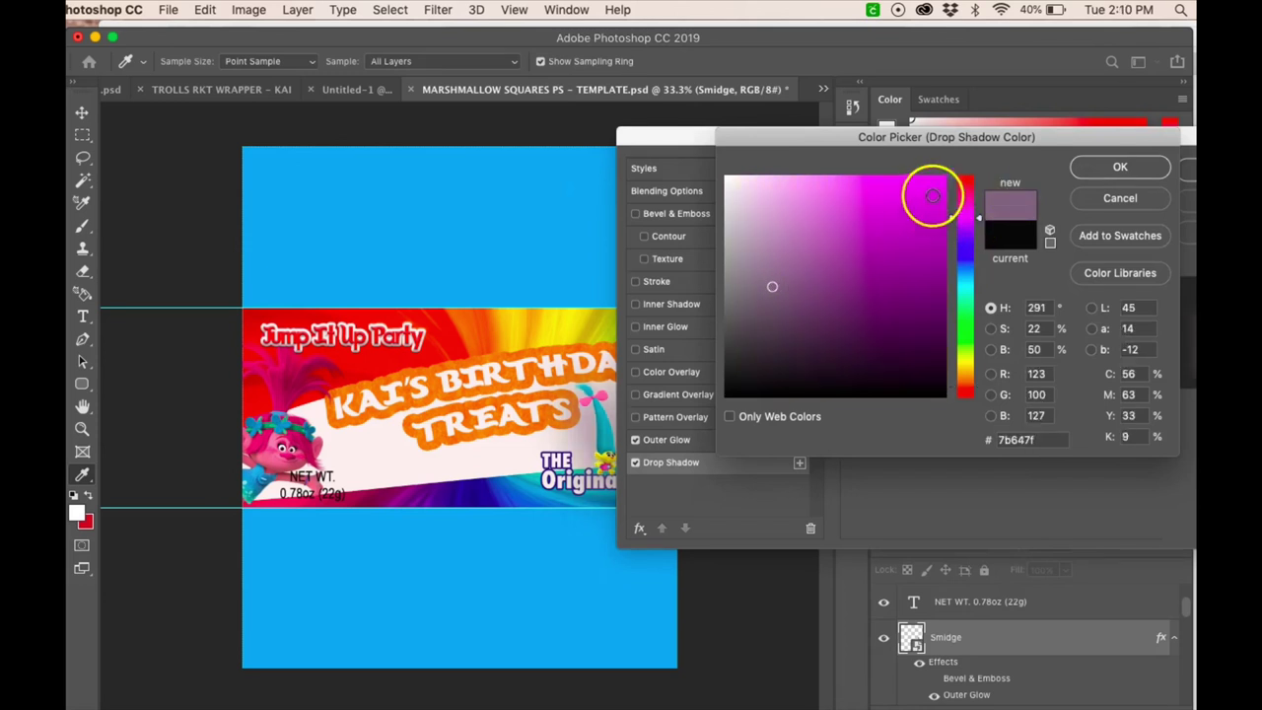
pyautogui.click(935, 195)
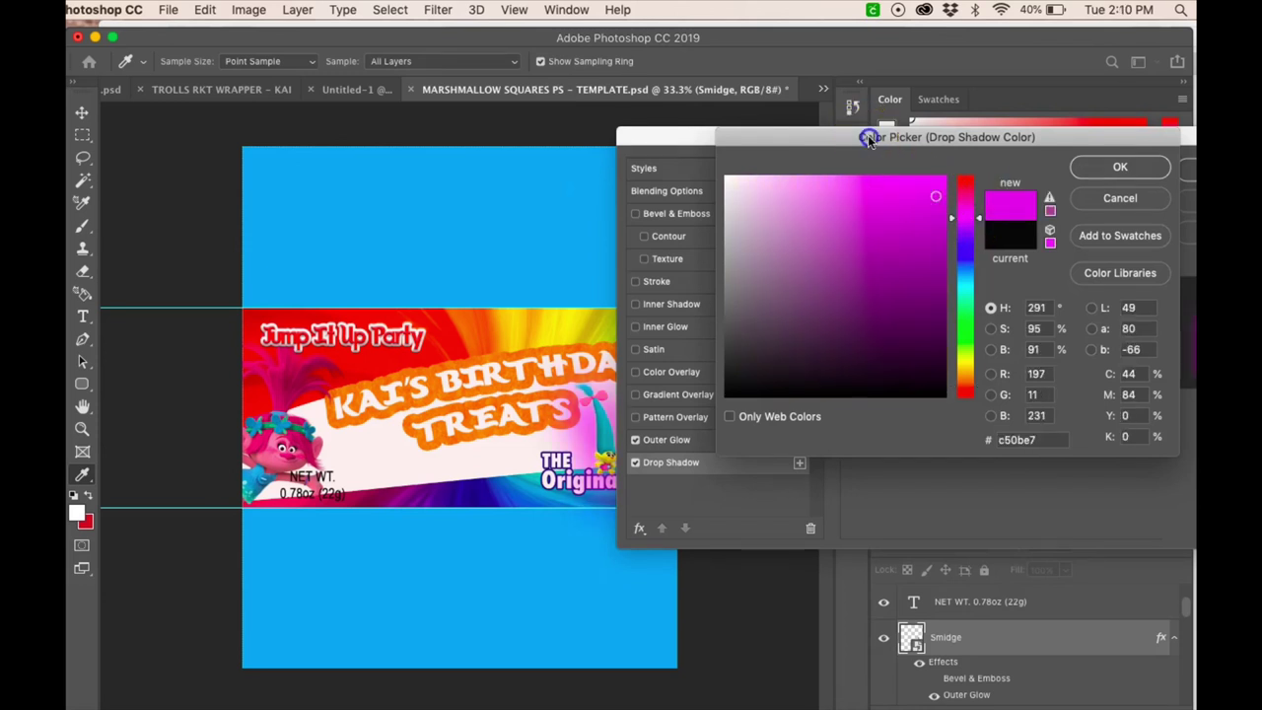
pyautogui.moveTo(868, 138); pyautogui.dragTo(815, 118)
pyautogui.moveTo(747, 139); pyautogui.dragTo(851, 131)
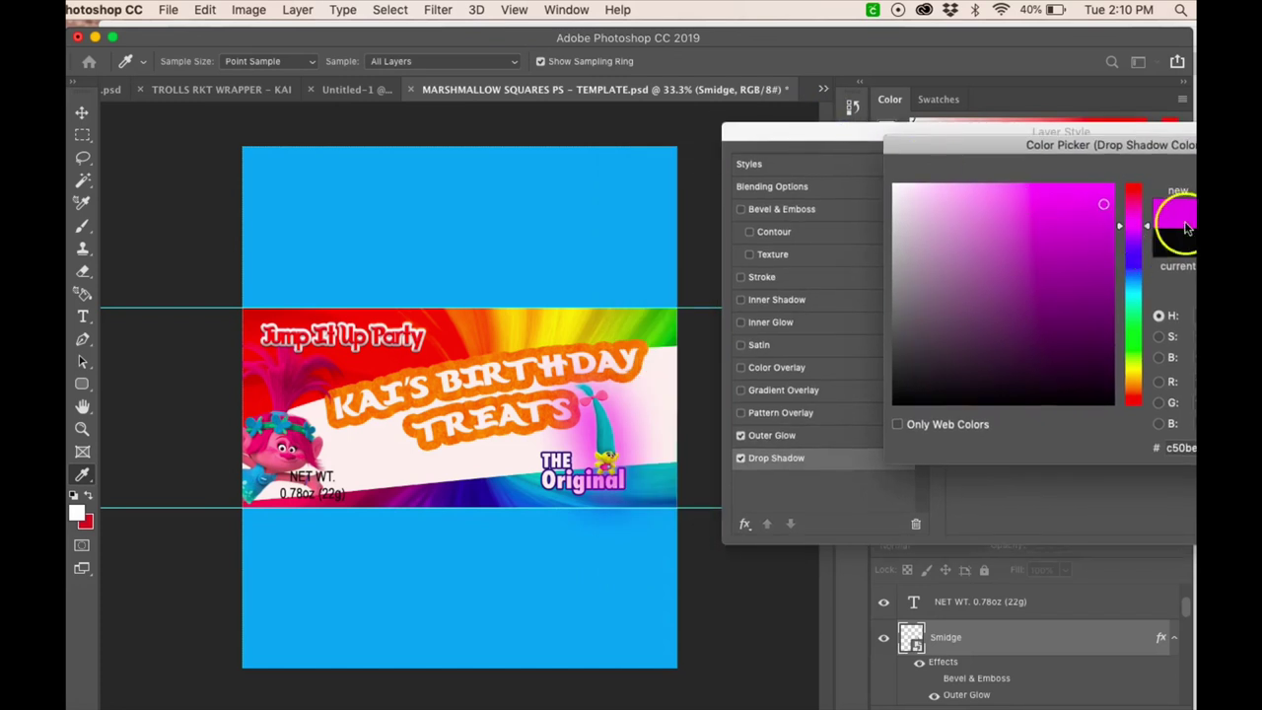
pyautogui.moveTo(1138, 315); pyautogui.dragTo(1135, 299)
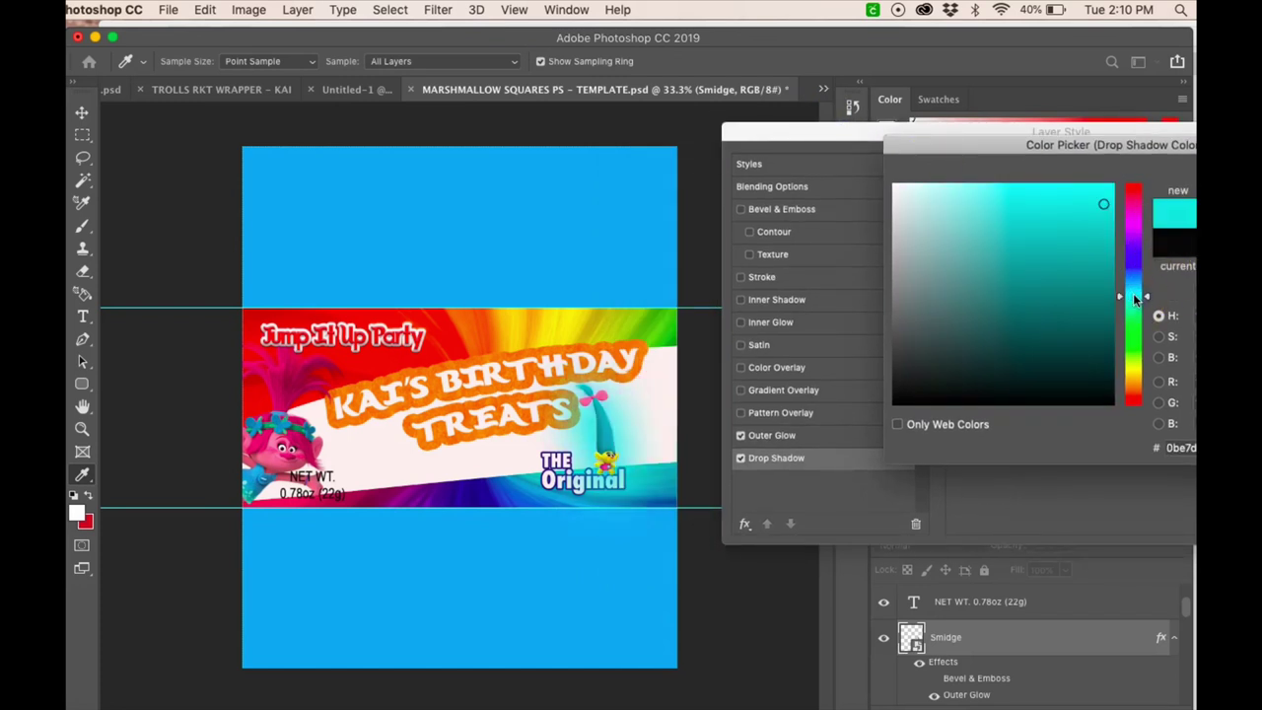
pyautogui.moveTo(1020, 185); pyautogui.dragTo(1017, 208)
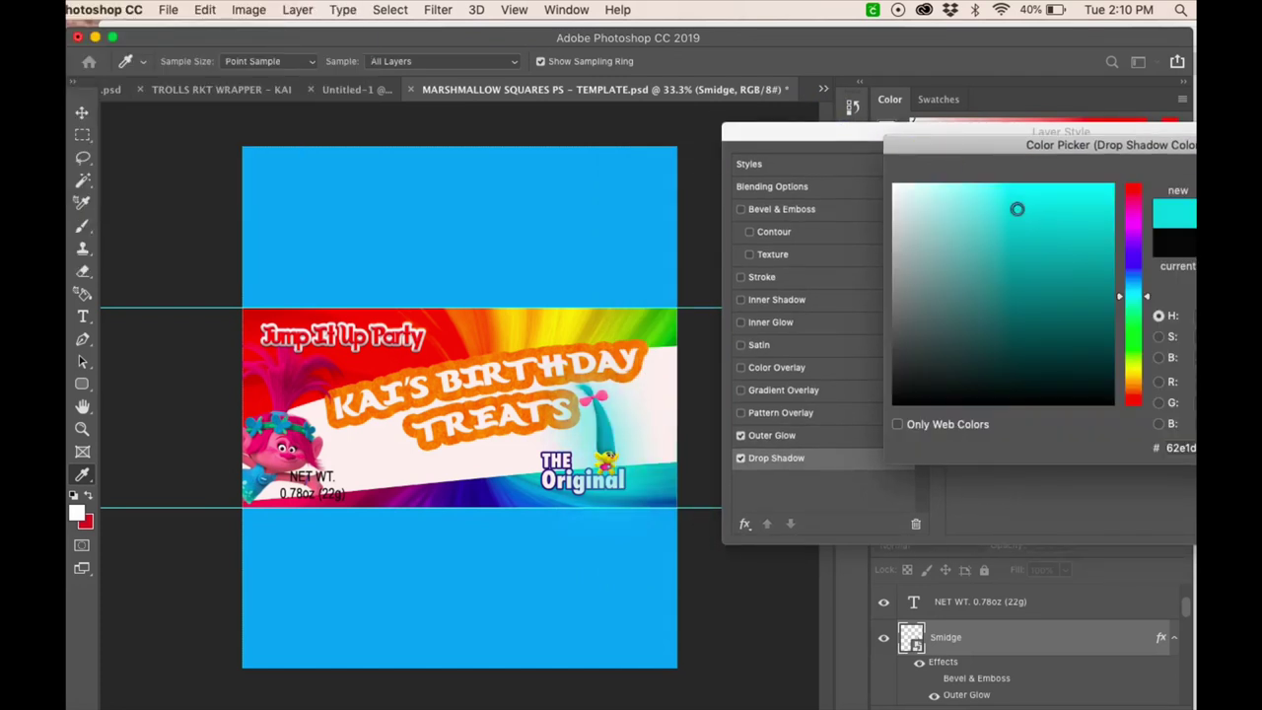
pyautogui.click(1188, 161)
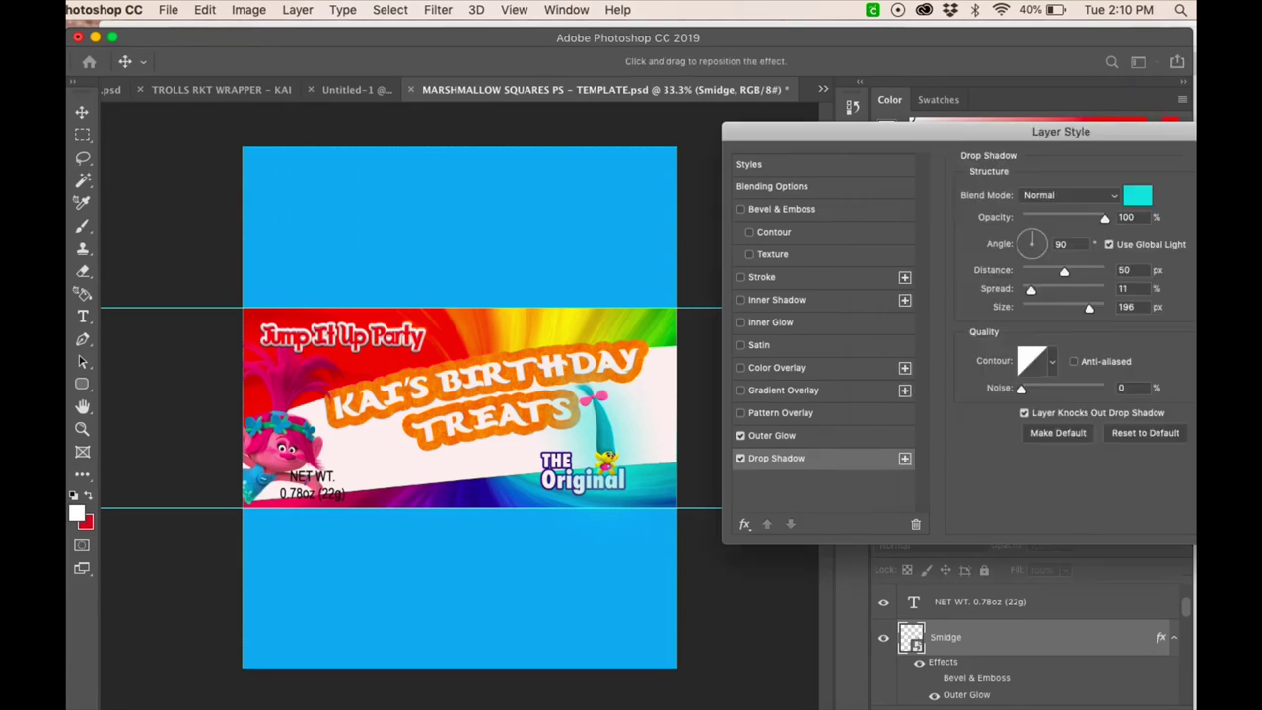
pyautogui.moveTo(1159, 136); pyautogui.dragTo(1094, 132)
pyautogui.press('Return')
pyautogui.click(263, 505)
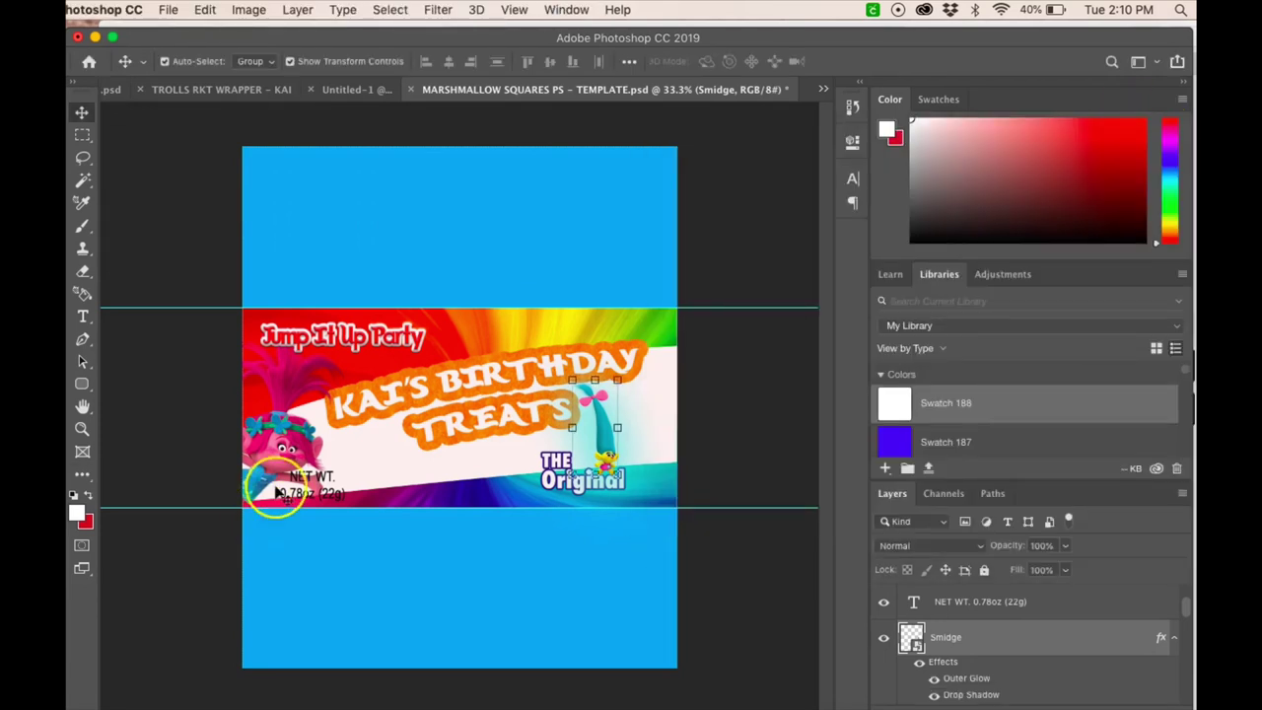
# Give Poppy_07 a #762c4a drop shadow sampled from Poppy's hair
pyautogui.rightClick(954, 687)
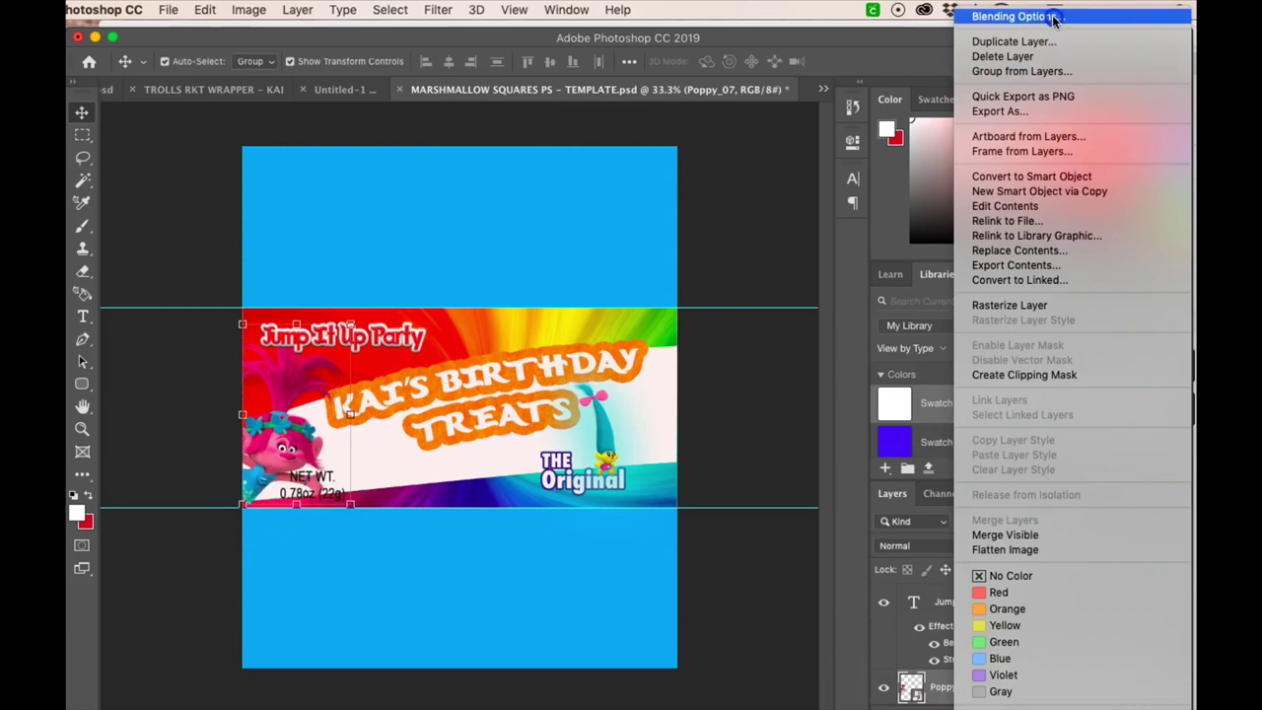
pyautogui.click(1008, 11)
pyautogui.click(635, 457)
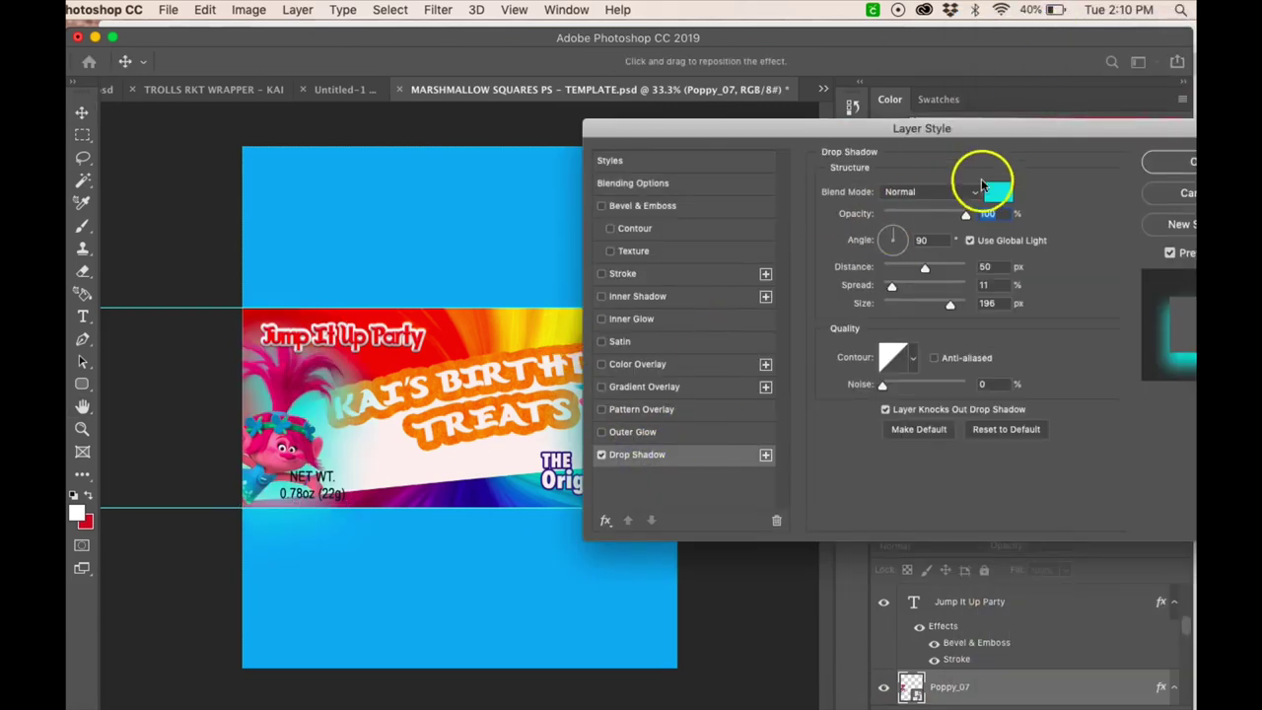
pyautogui.click(1003, 197)
pyautogui.click(294, 384)
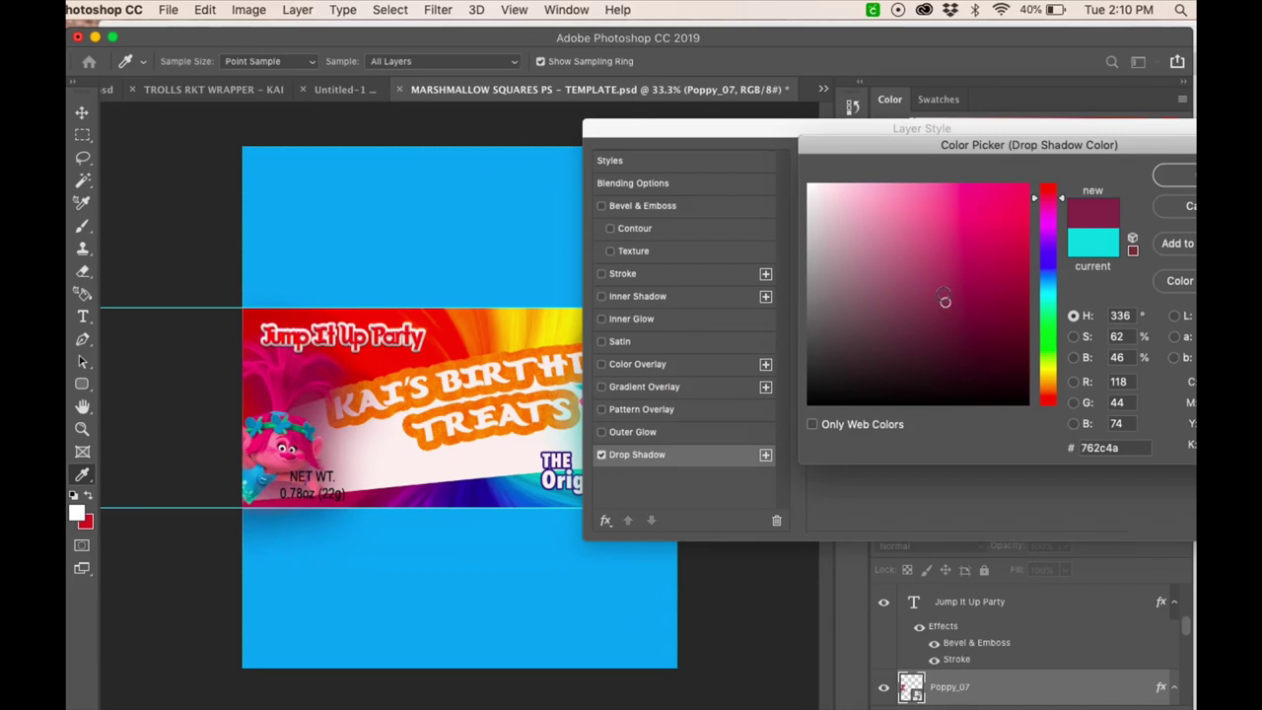
pyautogui.click(1178, 175)
pyautogui.click(1181, 167)
# Edit the title so it reads KAI'S TROLL TREATS
pyautogui.press('t')
pyautogui.click(454, 367)
pyautogui.write('LL')
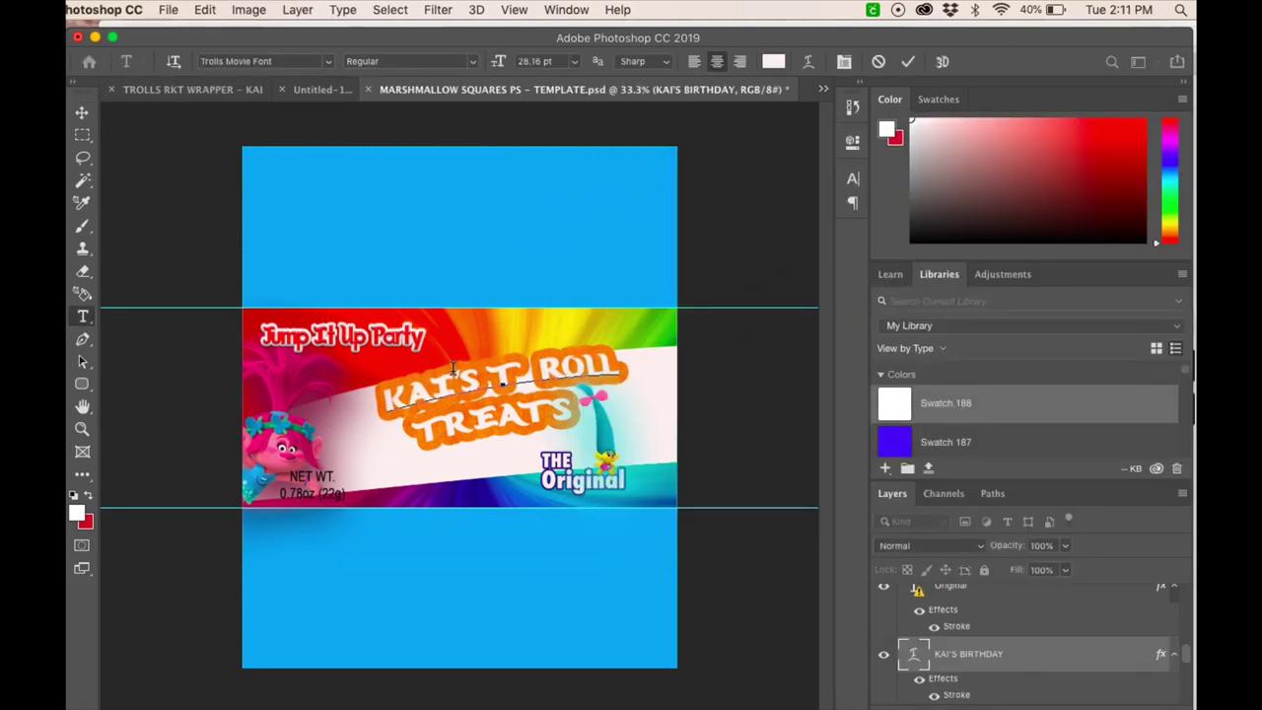
pyautogui.press('Delete')
pyautogui.press('Escape')
pyautogui.press('v')
pyautogui.click(543, 220)
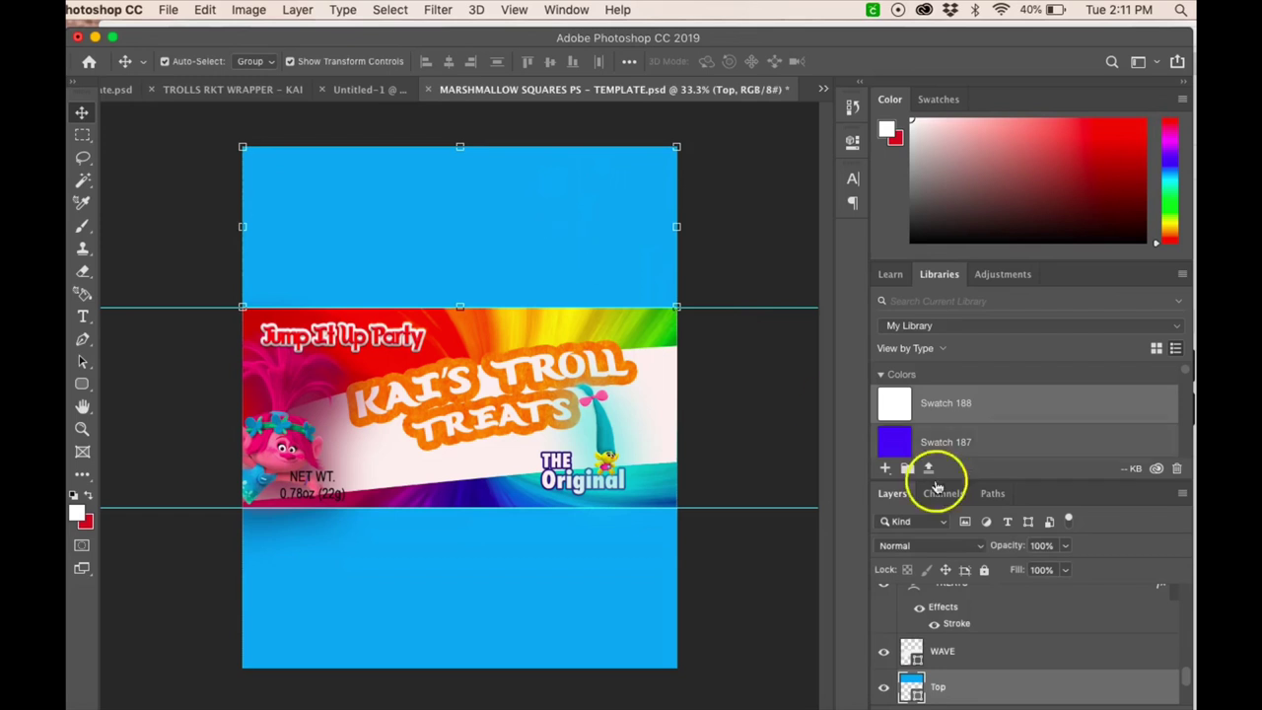
# Give the Top panel an orange polka-dot Pattern Overlay at about 97% scale
pyautogui.click(974, 680)
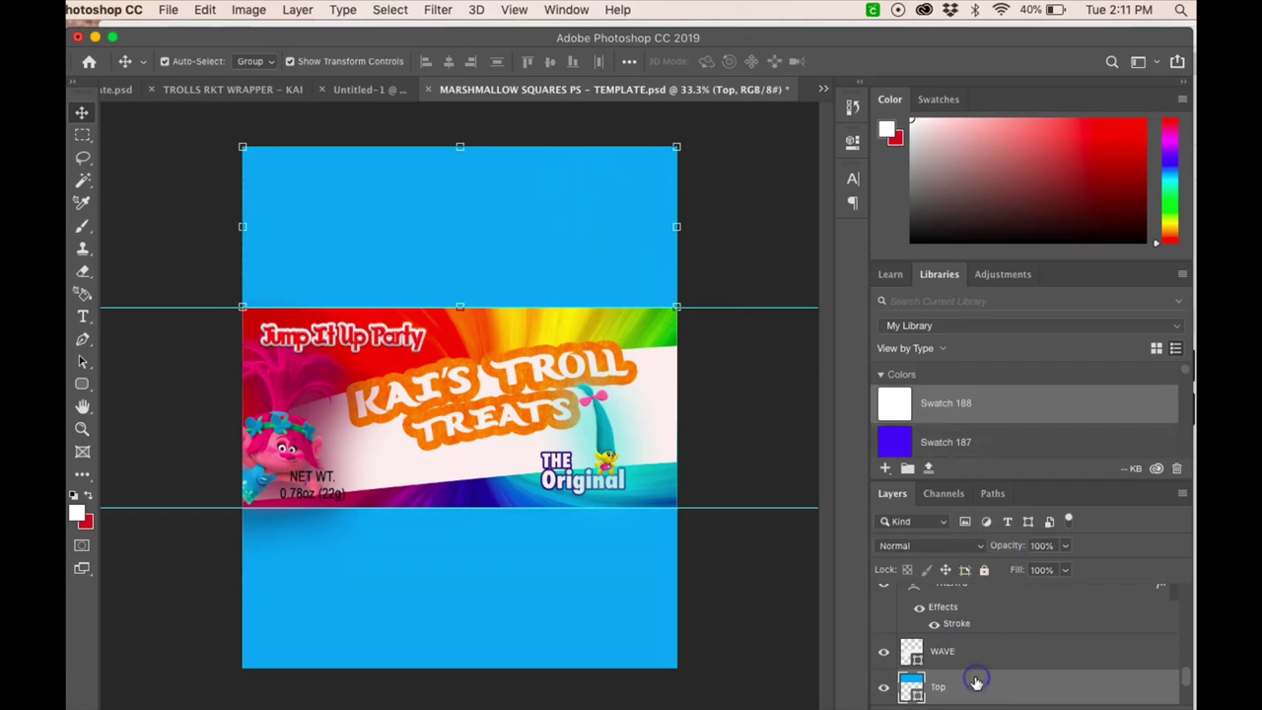
pyautogui.rightClick(974, 680)
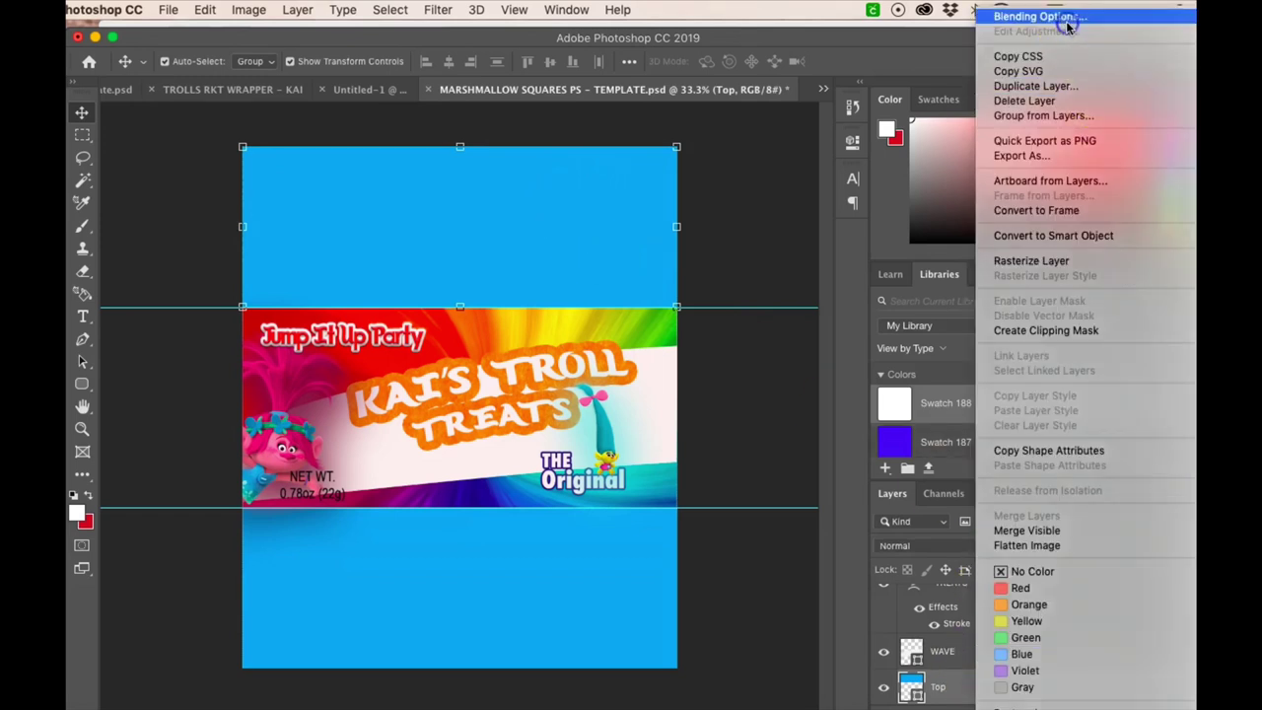
pyautogui.click(1068, 17)
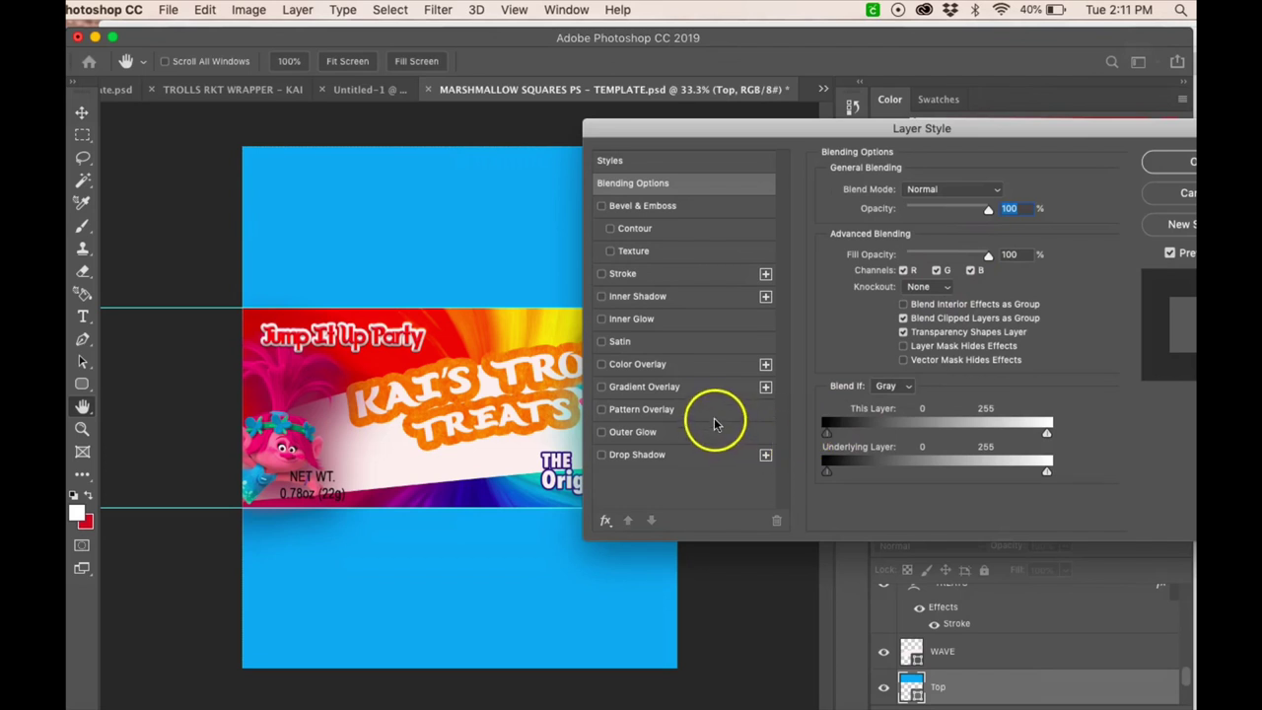
pyautogui.click(688, 387)
pyautogui.click(685, 411)
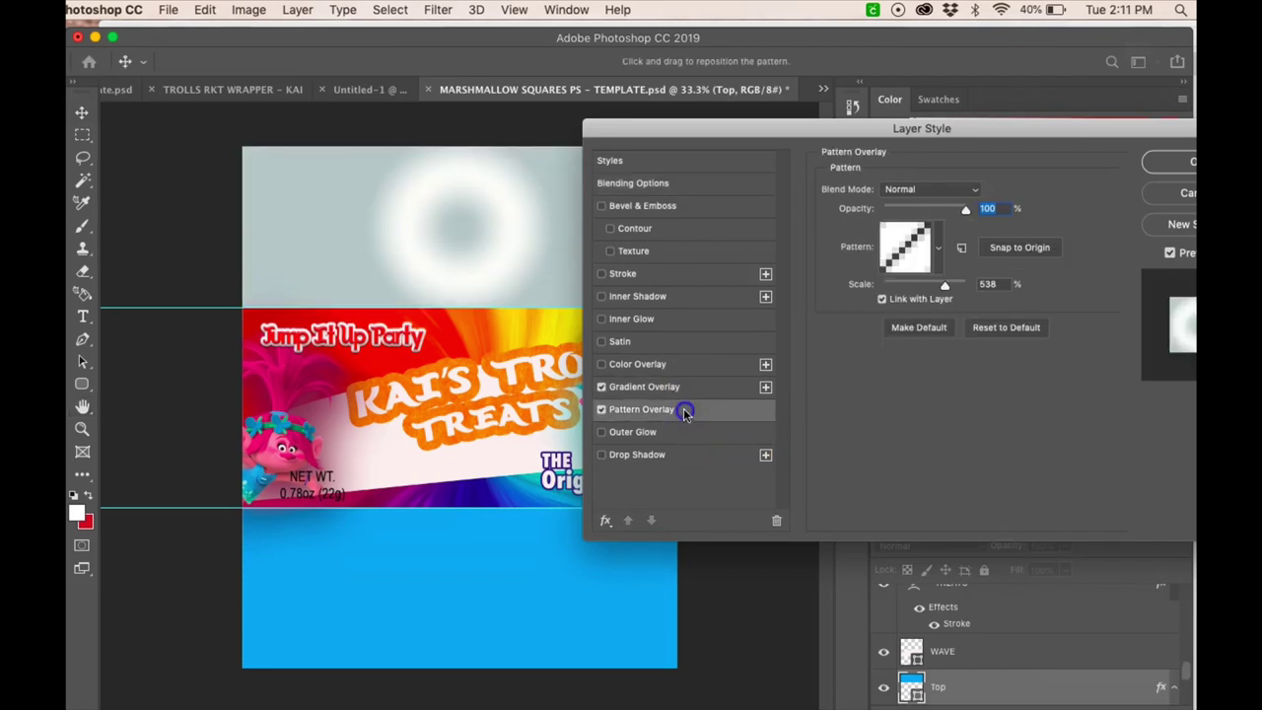
pyautogui.click(600, 386)
pyautogui.click(906, 246)
pyautogui.click(959, 384)
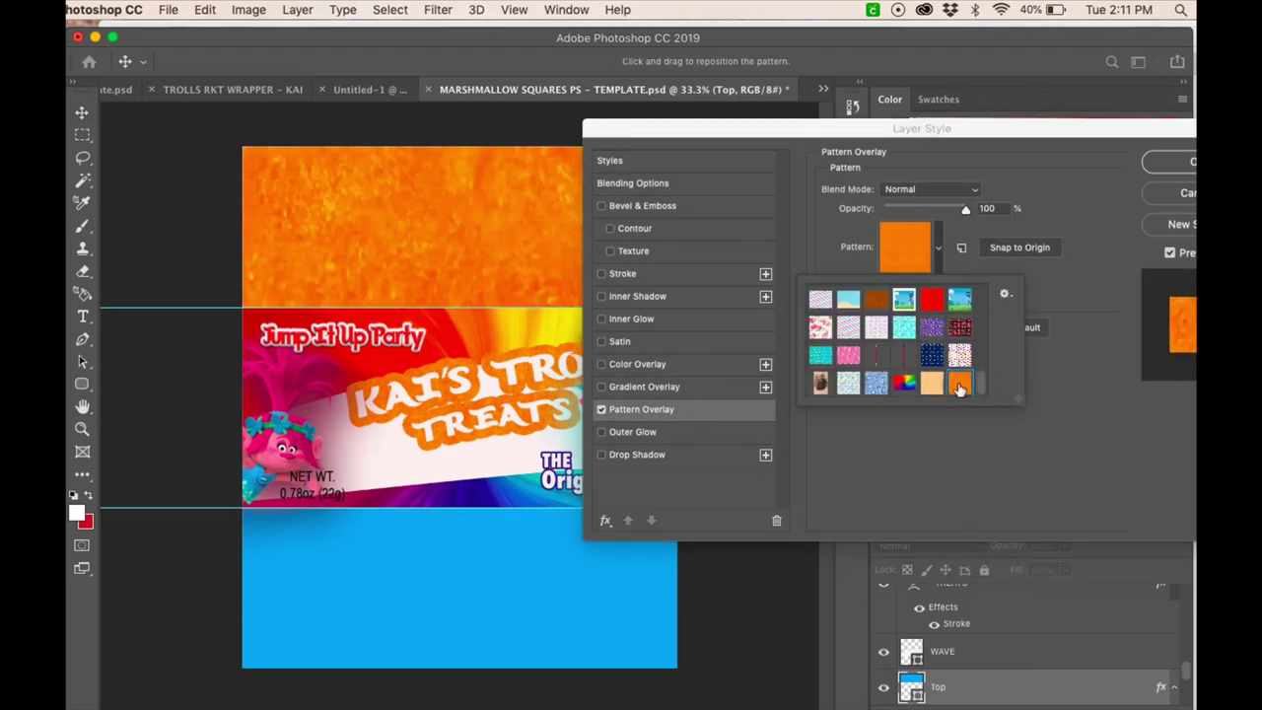
pyautogui.click(932, 392)
pyautogui.click(1051, 299)
pyautogui.moveTo(927, 285); pyautogui.dragTo(921, 285)
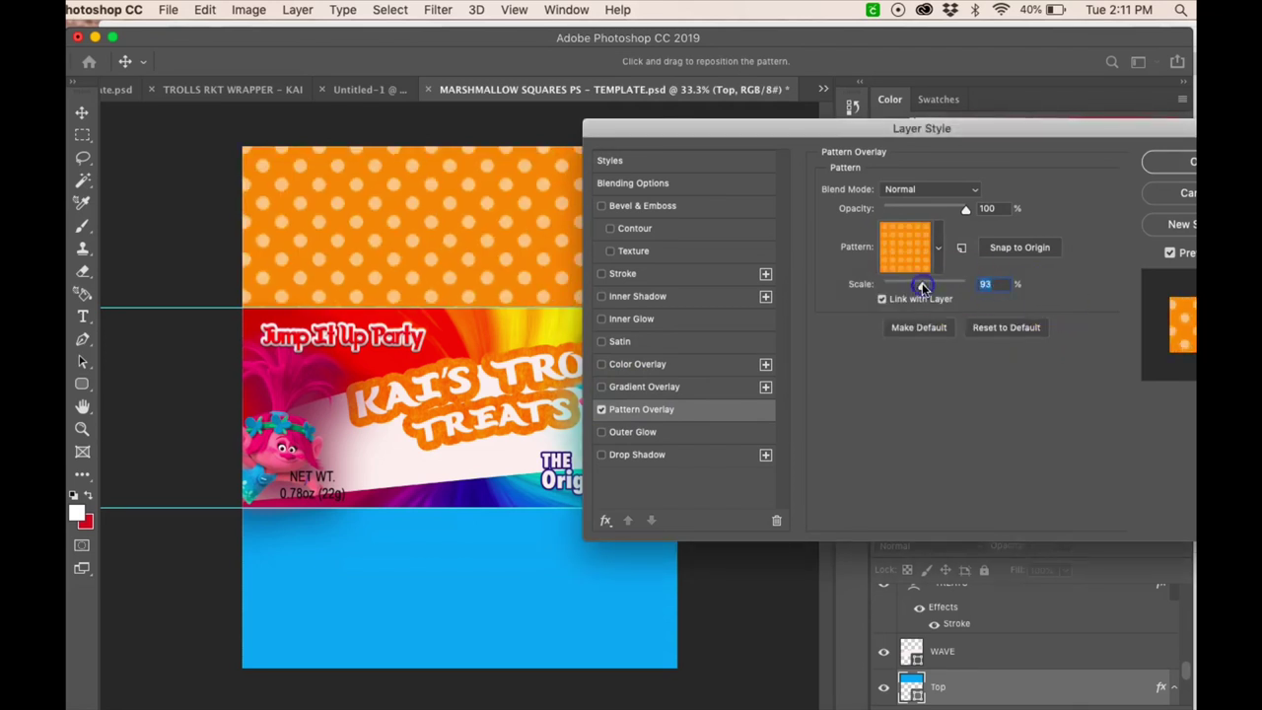
# Apply the same orange polka-dot Pattern Overlay to the Bottom panel
pyautogui.press('Return')
pyautogui.click(931, 682)
pyautogui.rightClick(931, 682)
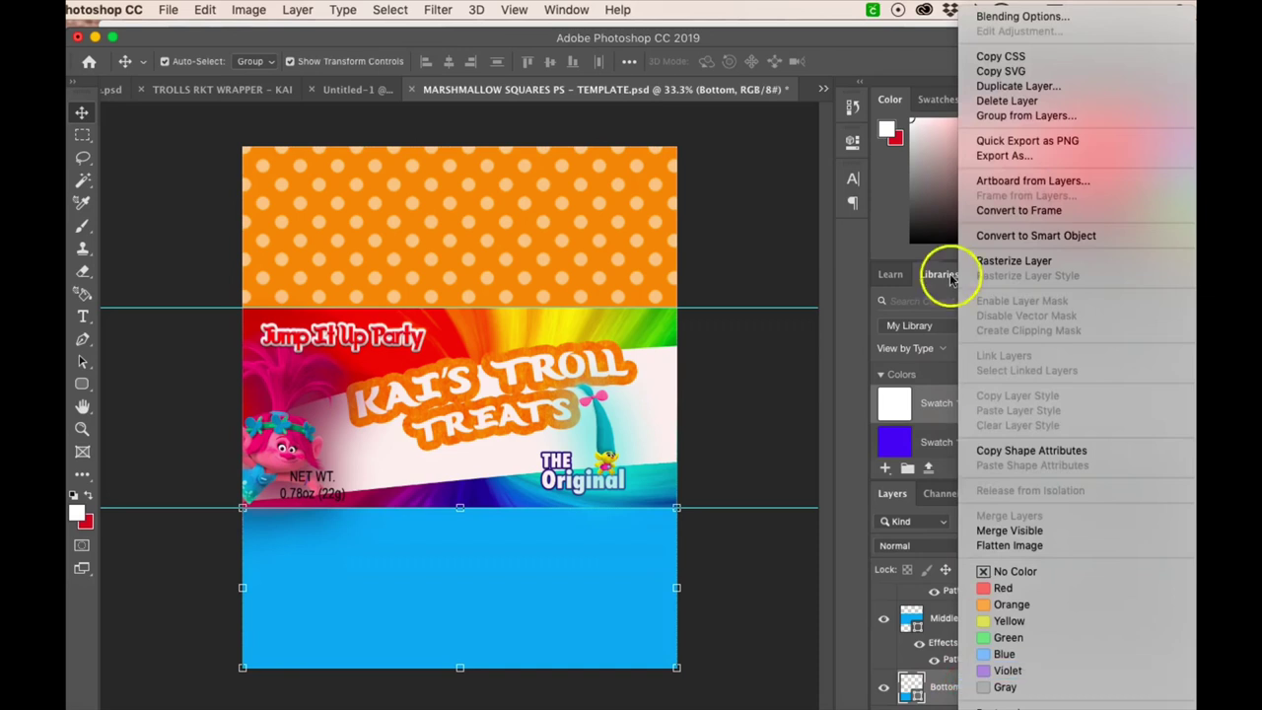
pyautogui.click(1068, 20)
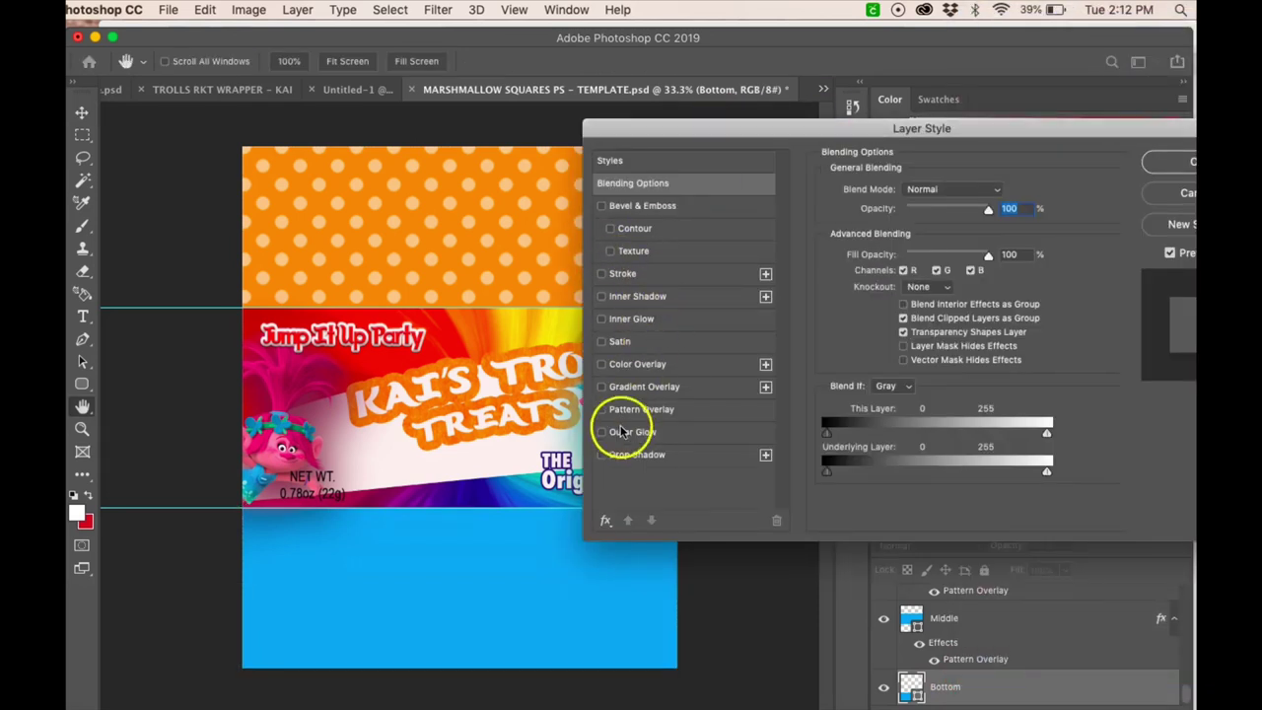
pyautogui.click(603, 409)
pyautogui.click(1190, 166)
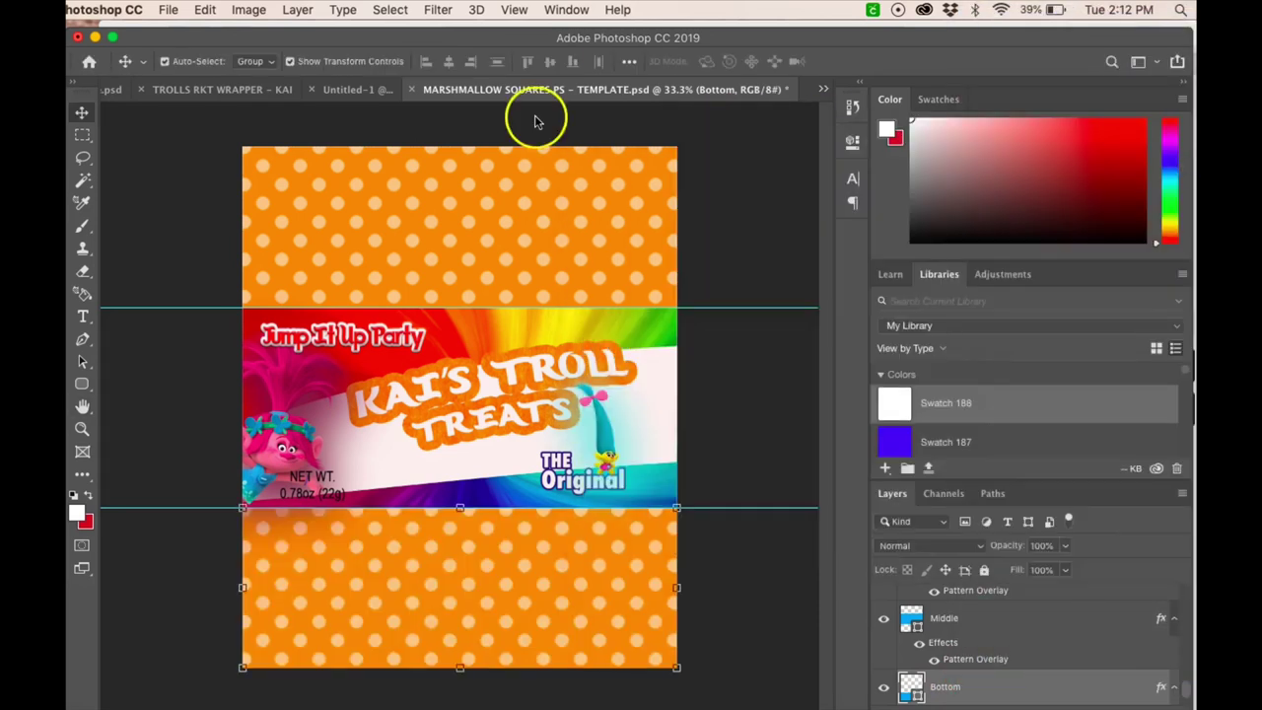
pyautogui.click(168, 12)
pyautogui.click(197, 327)
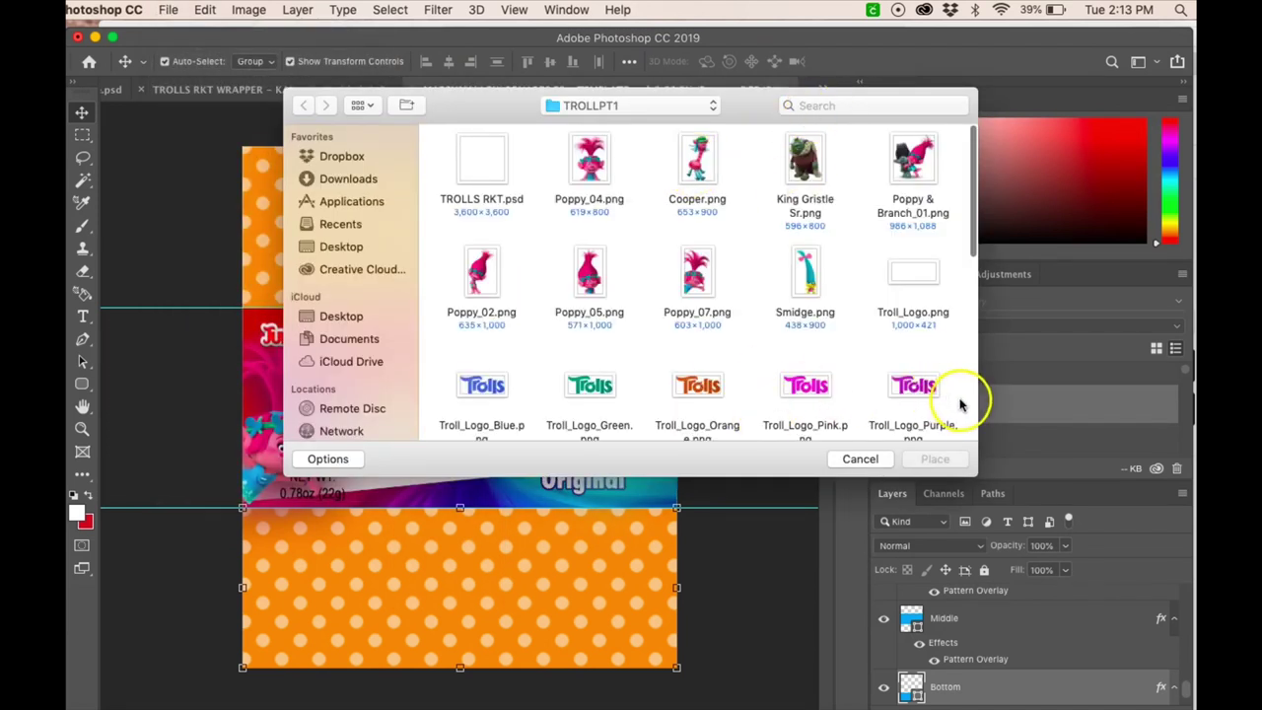
# Embed Troll_Logo_Rainbow.png and scale it to about half size in the top orange panel
pyautogui.moveTo(973, 256); pyautogui.dragTo(967, 359)
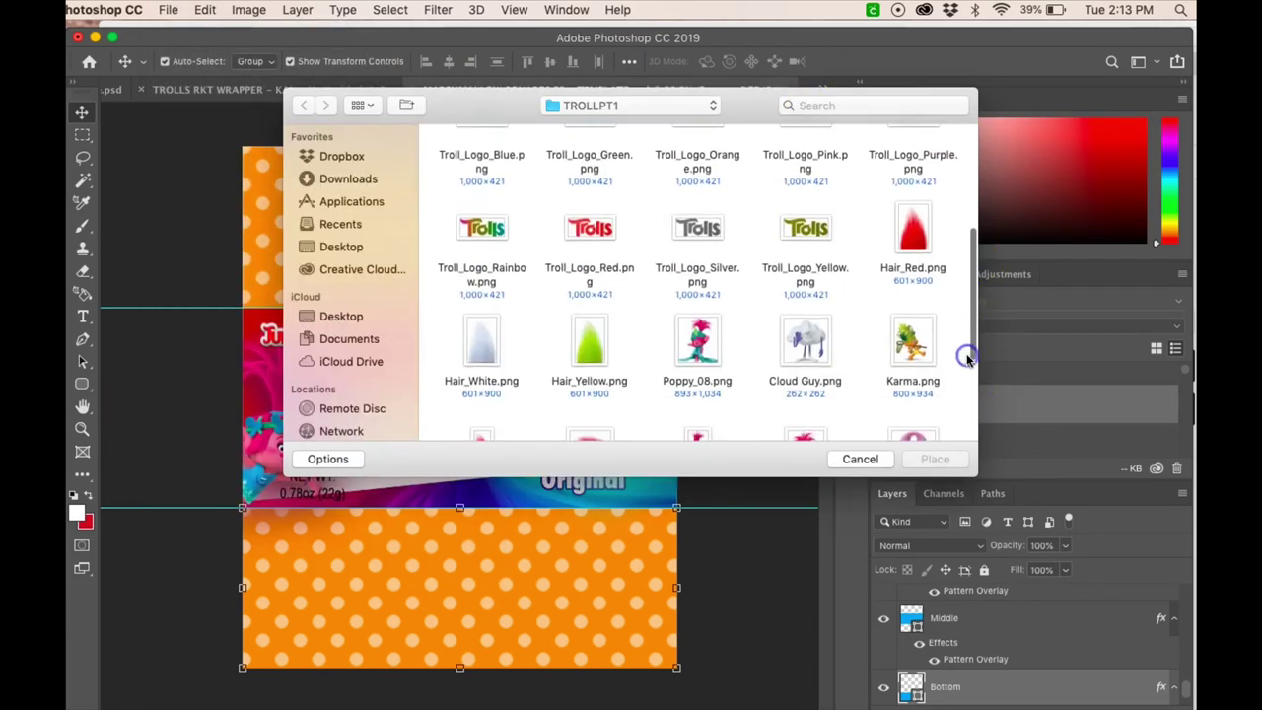
pyautogui.click(483, 232)
pyautogui.click(935, 458)
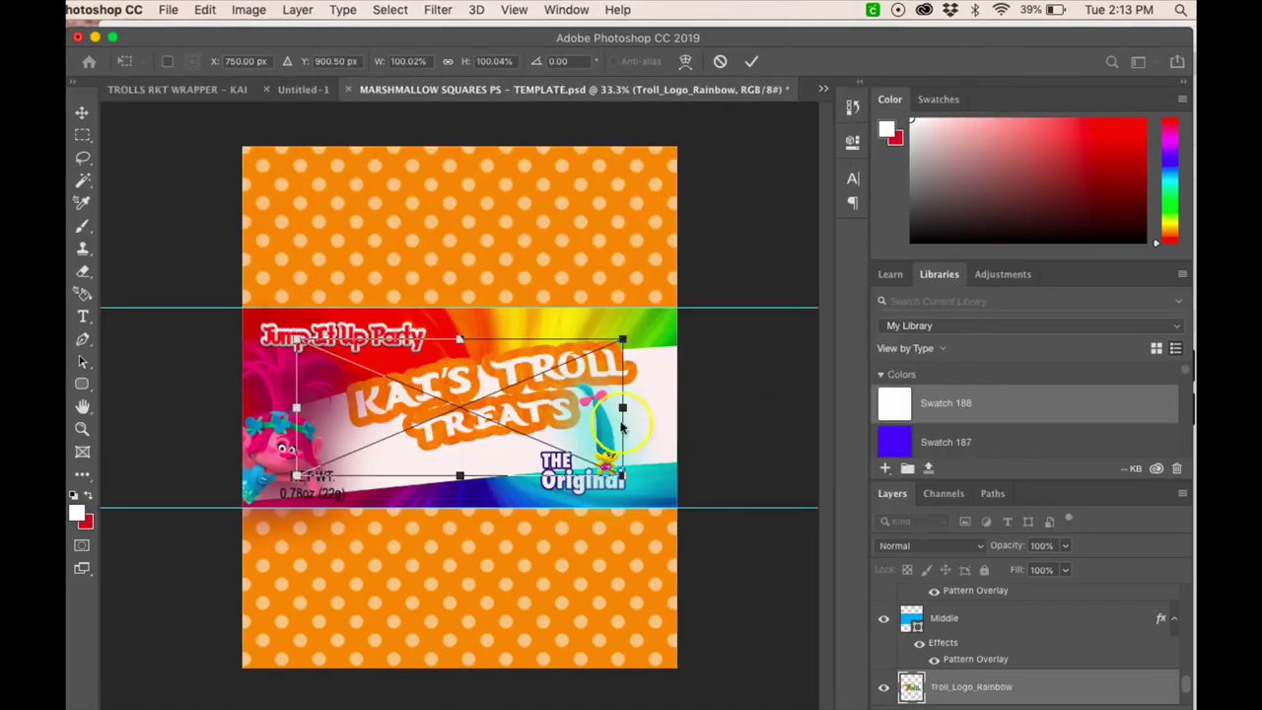
pyautogui.moveTo(438, 355); pyautogui.dragTo(473, 197)
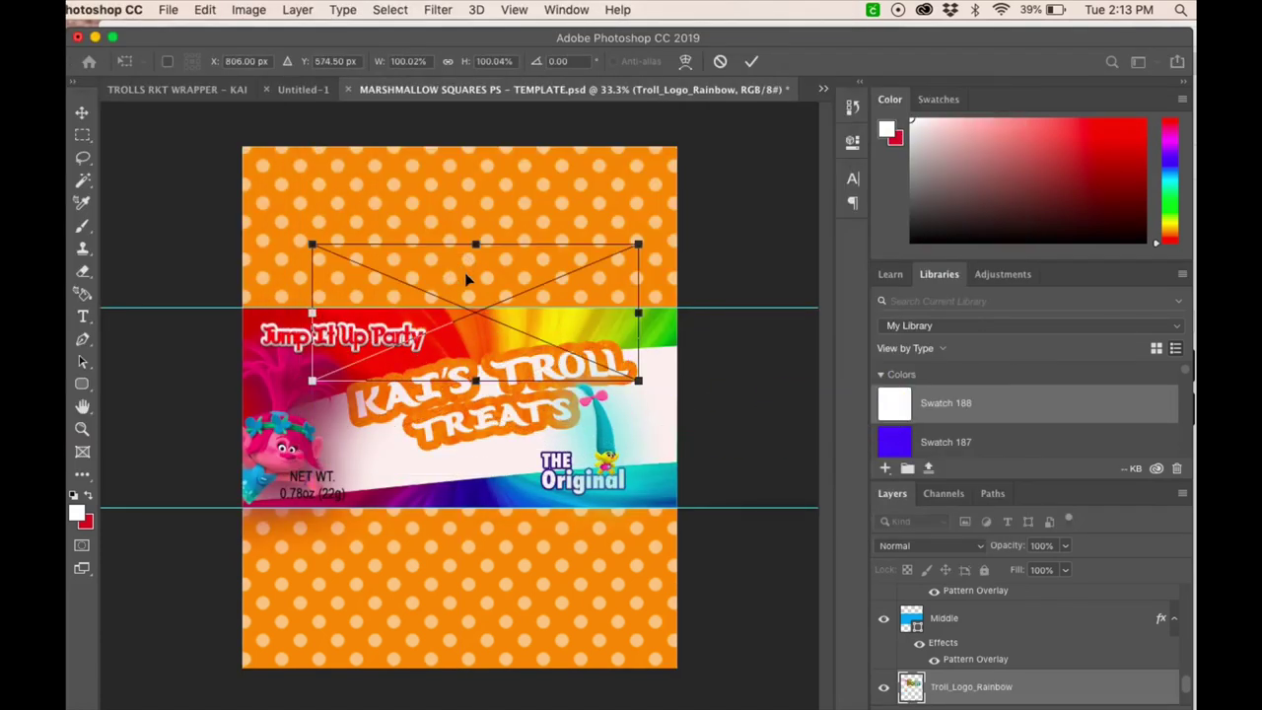
pyautogui.moveTo(466, 195); pyautogui.dragTo(466, 196)
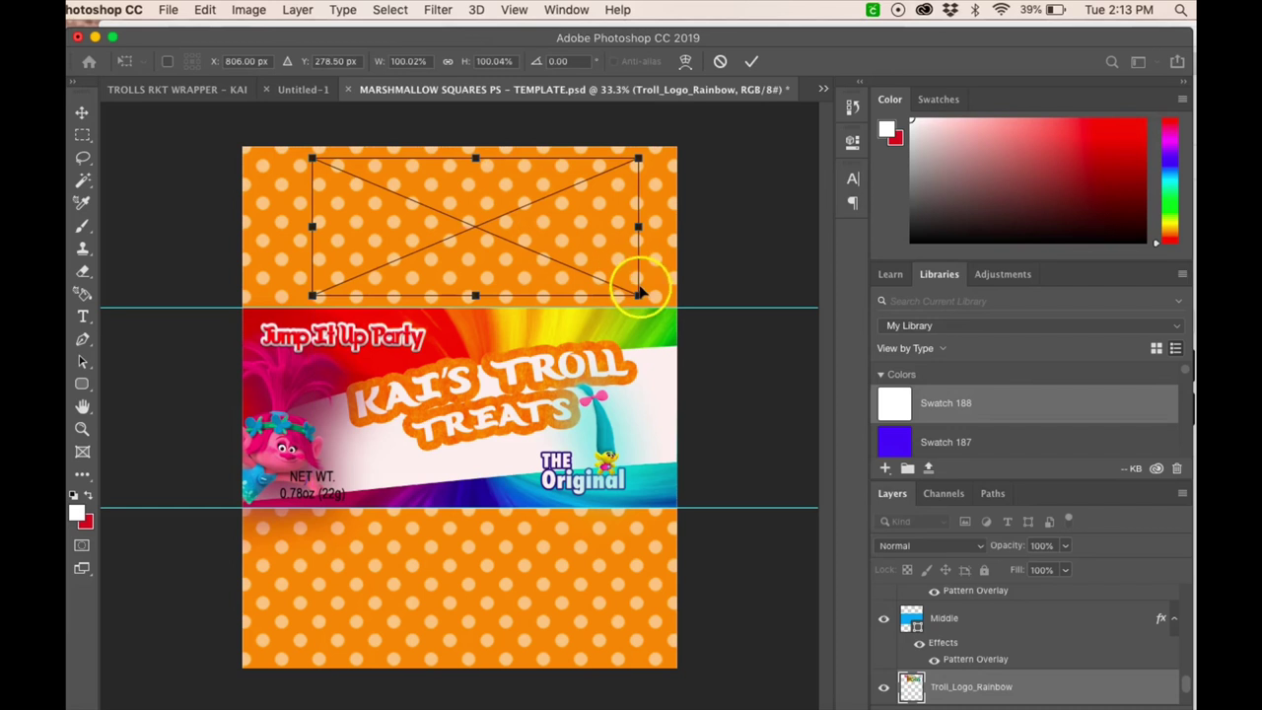
pyautogui.moveTo(636, 292); pyautogui.dragTo(475, 227)
pyautogui.moveTo(410, 191); pyautogui.dragTo(389, 214)
# Raise the logo layer, rotate the logo 180° and shrink it to about 41%
pyautogui.moveTo(1042, 690); pyautogui.dragTo(1028, 601)
pyautogui.moveTo(466, 177); pyautogui.dragTo(341, 227)
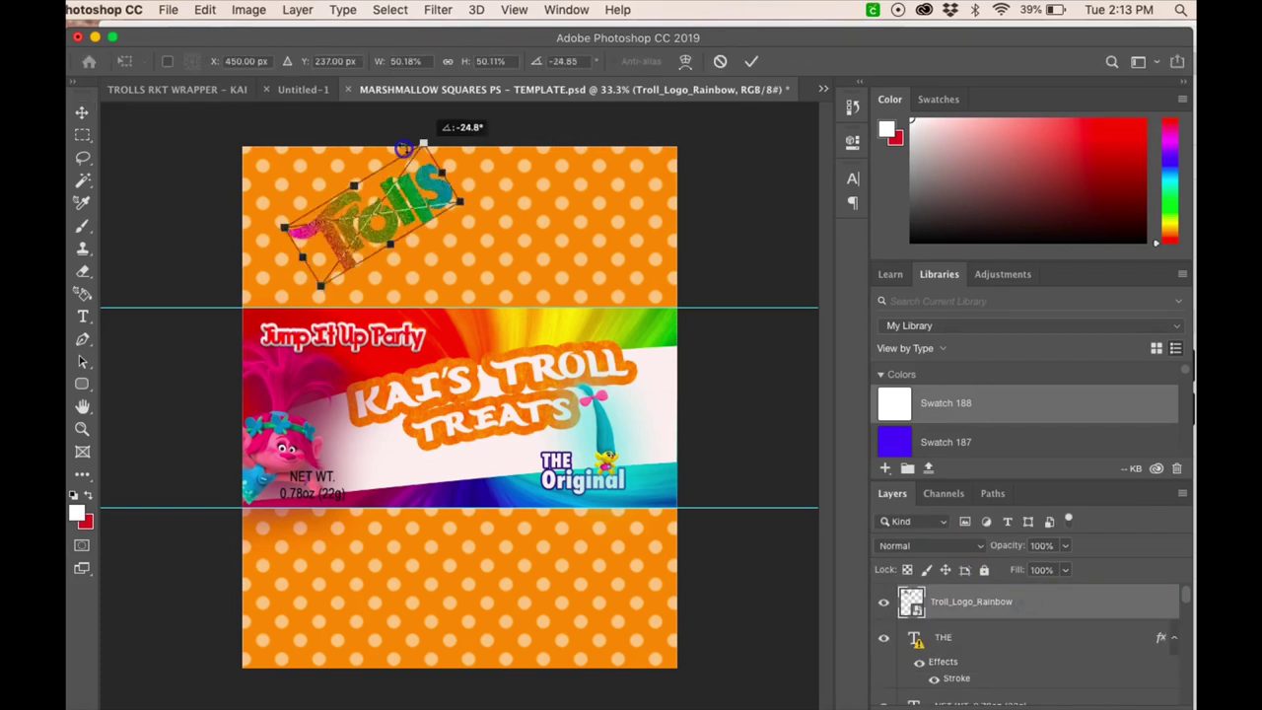
pyautogui.moveTo(341, 227); pyautogui.dragTo(511, 223)
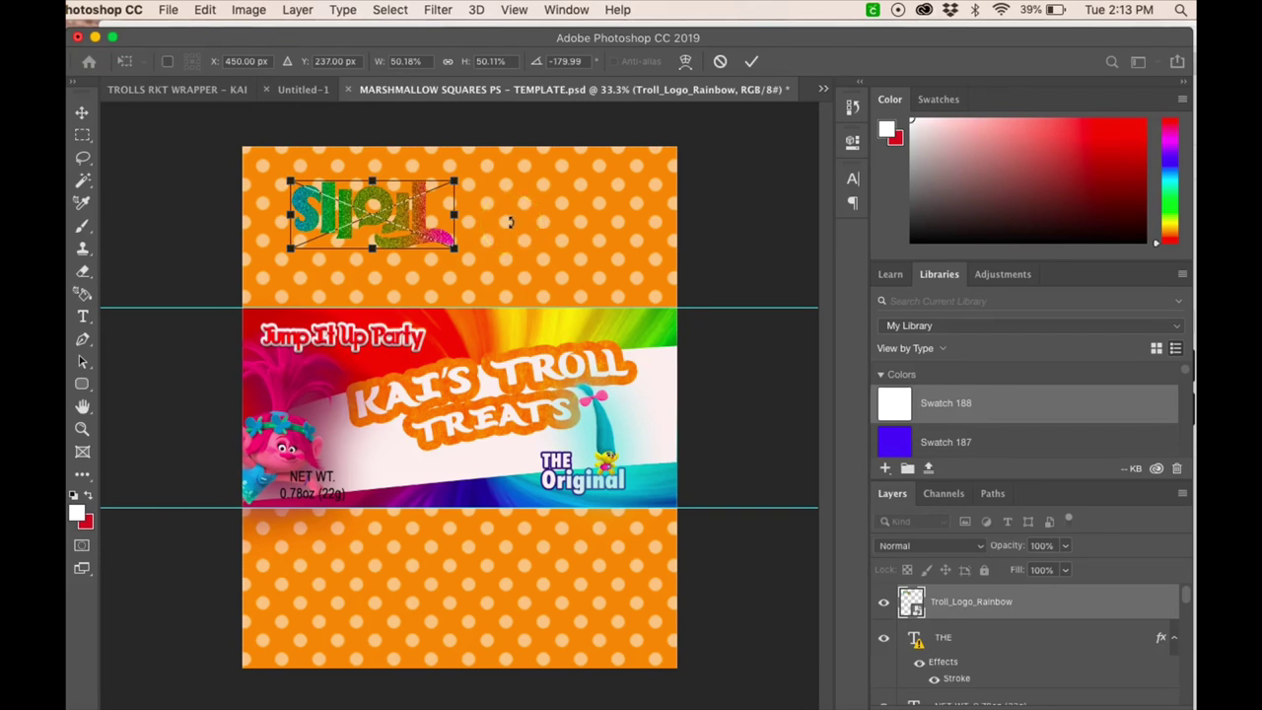
pyautogui.moveTo(456, 246); pyautogui.dragTo(434, 216)
pyautogui.press('Return')
# Search for BARCODE and embed the 'Thank you for coming' barcode image
pyautogui.click(168, 10)
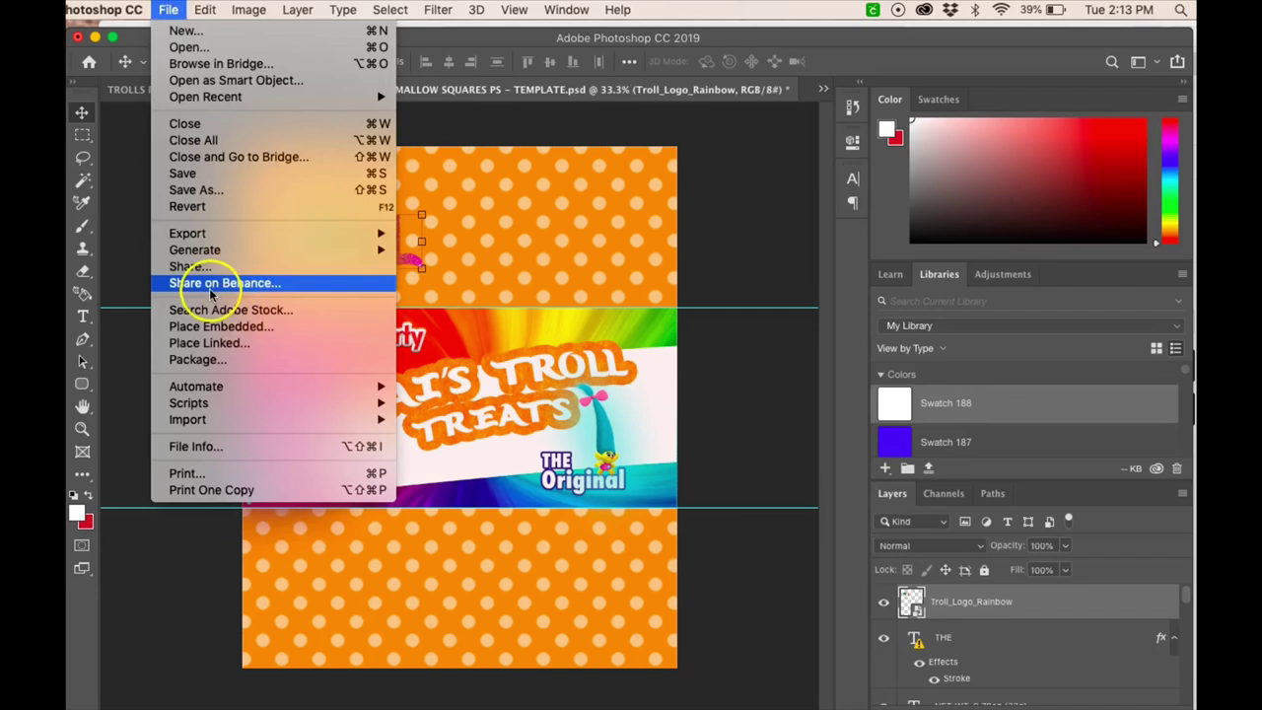
pyautogui.click(219, 327)
pyautogui.click(801, 105)
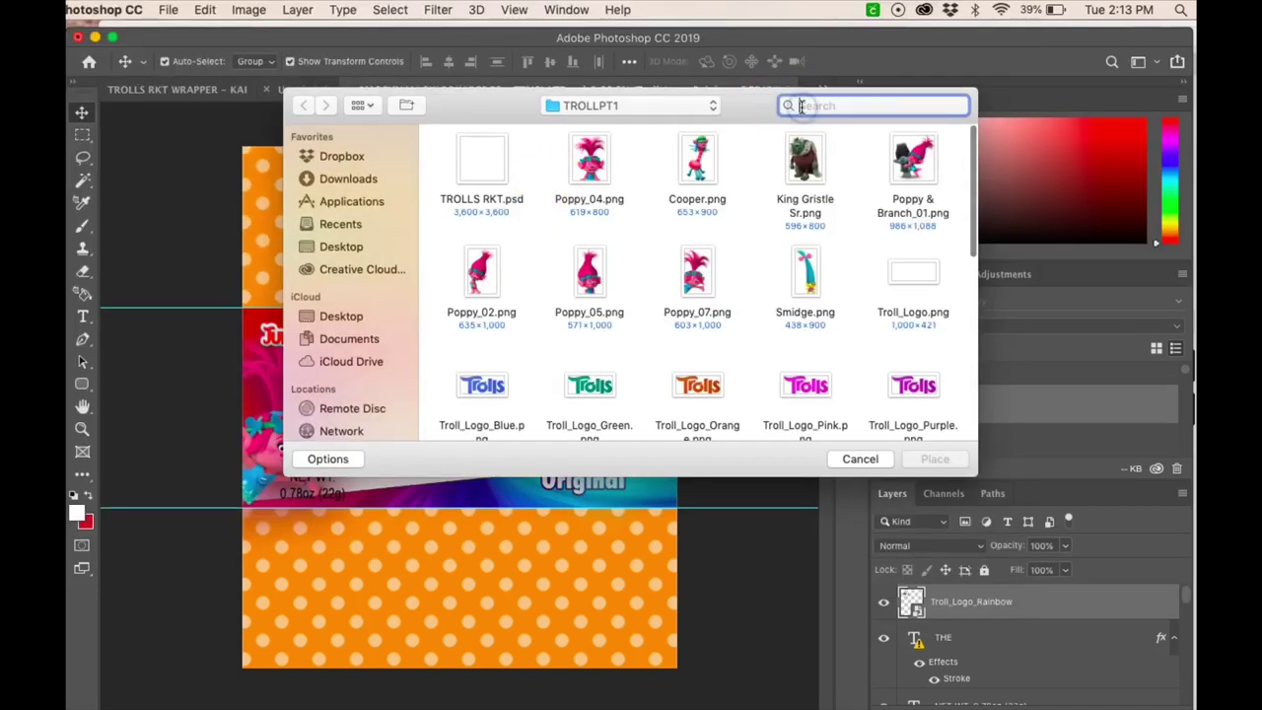
pyautogui.write('BAARCODE')
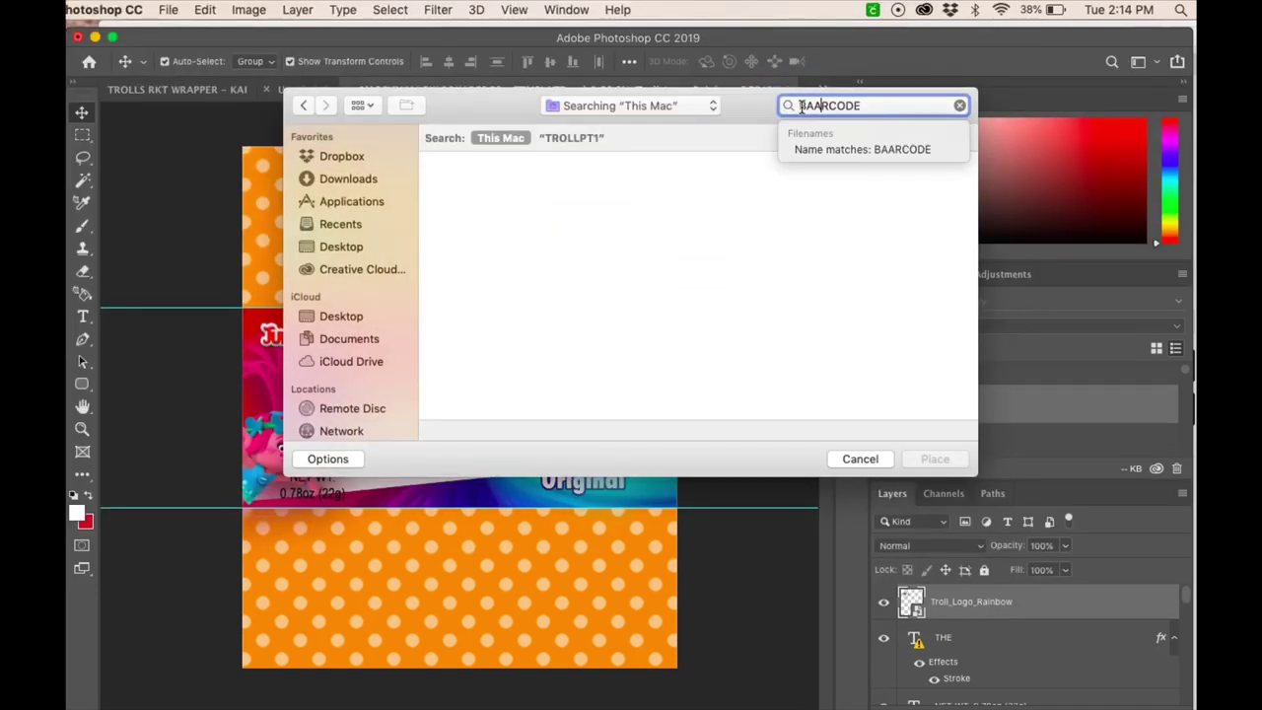
pyautogui.click(952, 354)
pyautogui.press('Down')
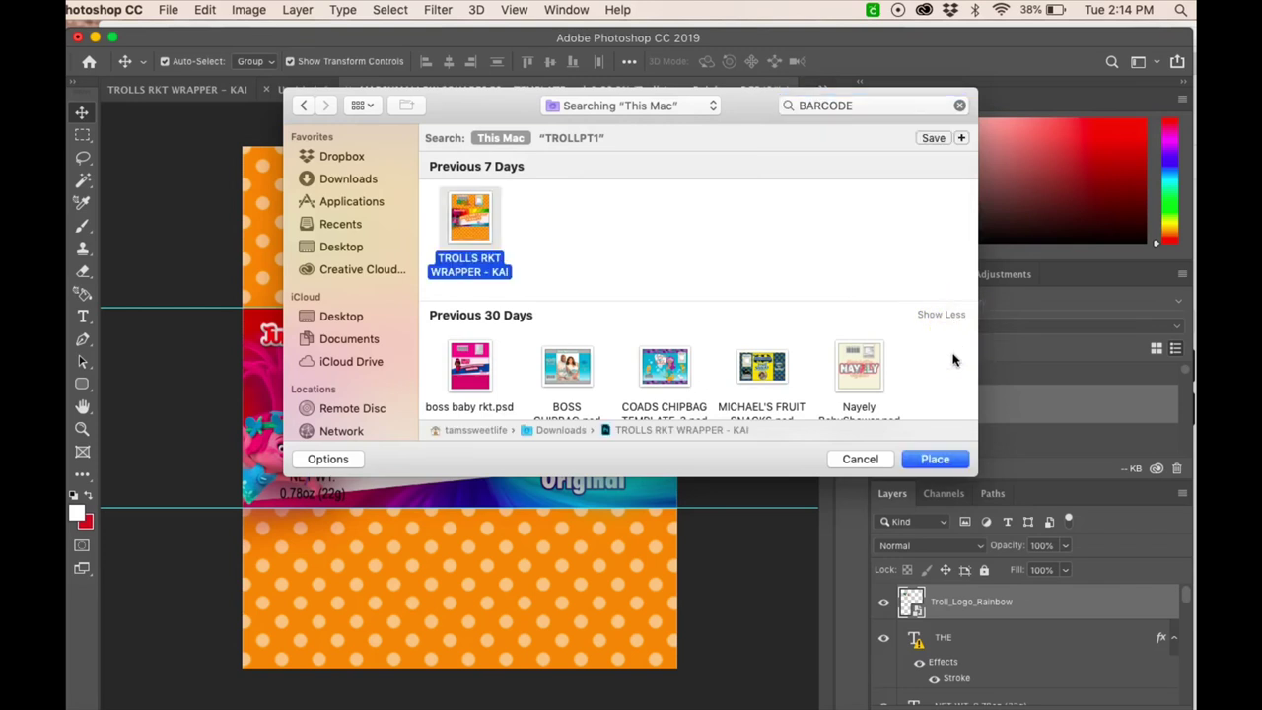
pyautogui.press('Down')
pyautogui.press('Down')
pyautogui.press('Down')
pyautogui.scroll(-3, 952, 359)
pyautogui.doubleClick(474, 190)
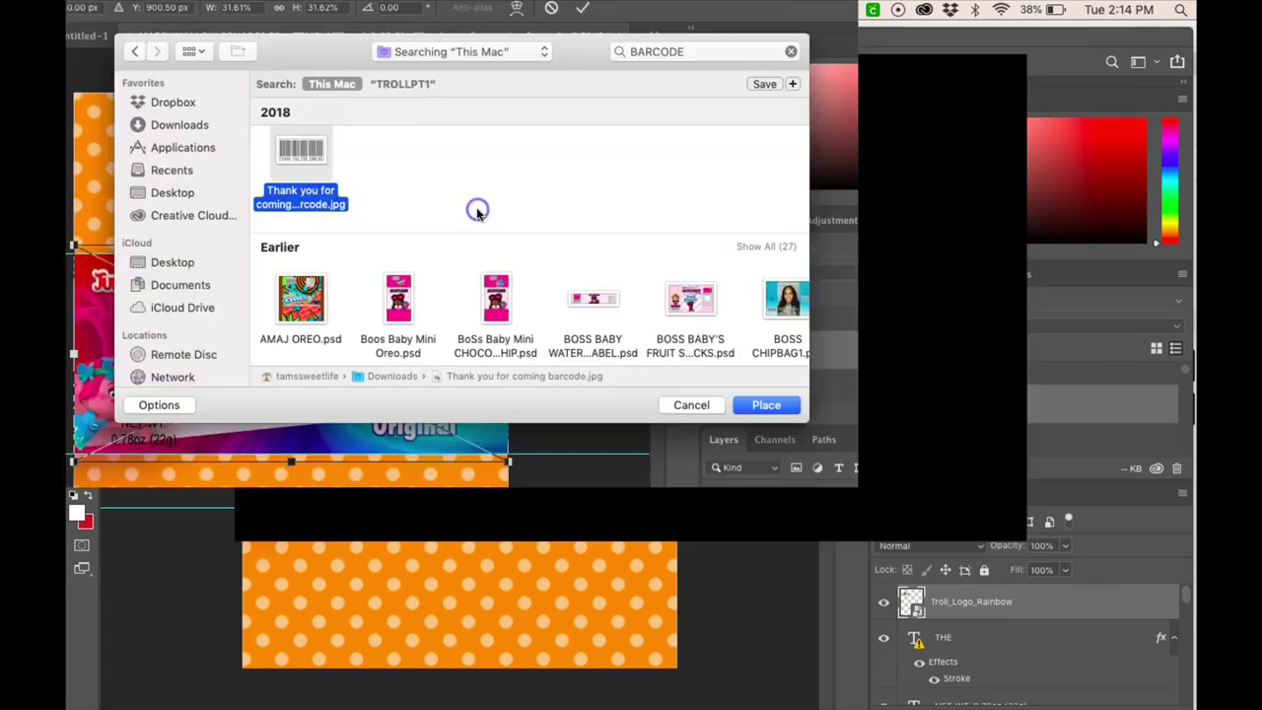
# Rotate the barcode 180°, shrink it and move it onto the top orange panel
pyautogui.rightClick(564, 364)
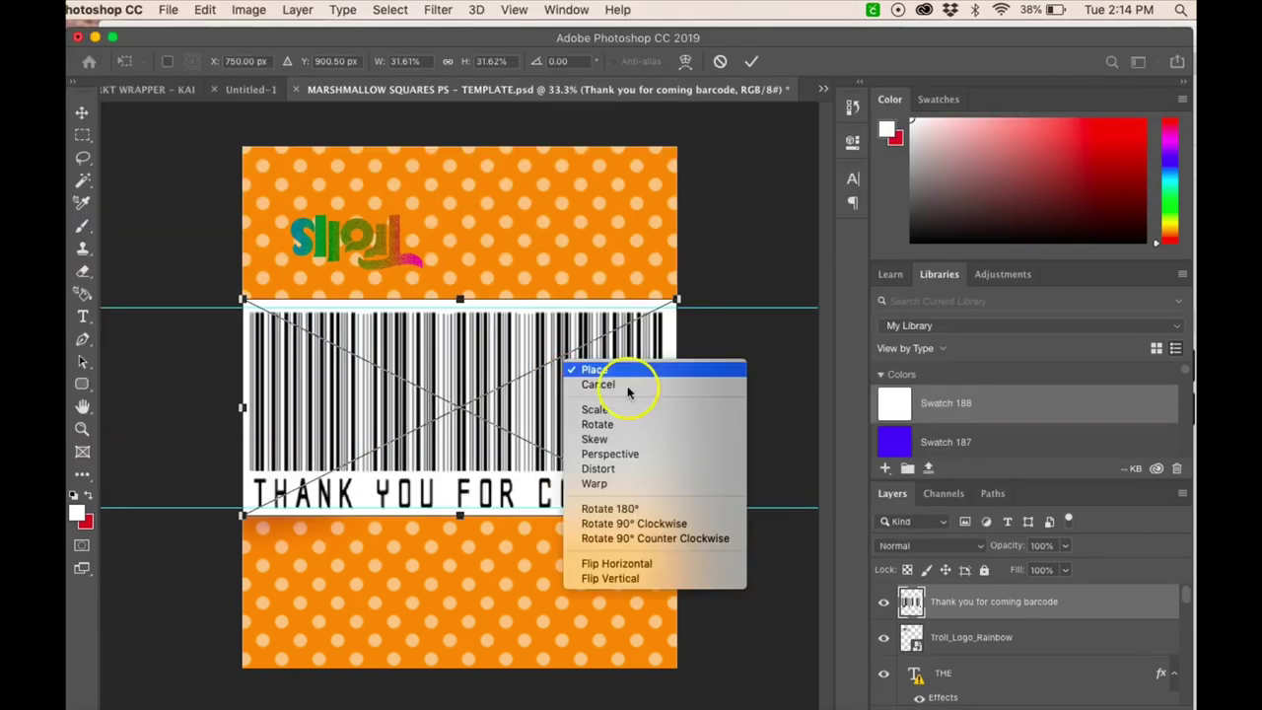
pyautogui.click(653, 510)
pyautogui.moveTo(673, 513); pyautogui.dragTo(380, 365)
pyautogui.moveTo(318, 329); pyautogui.dragTo(357, 215)
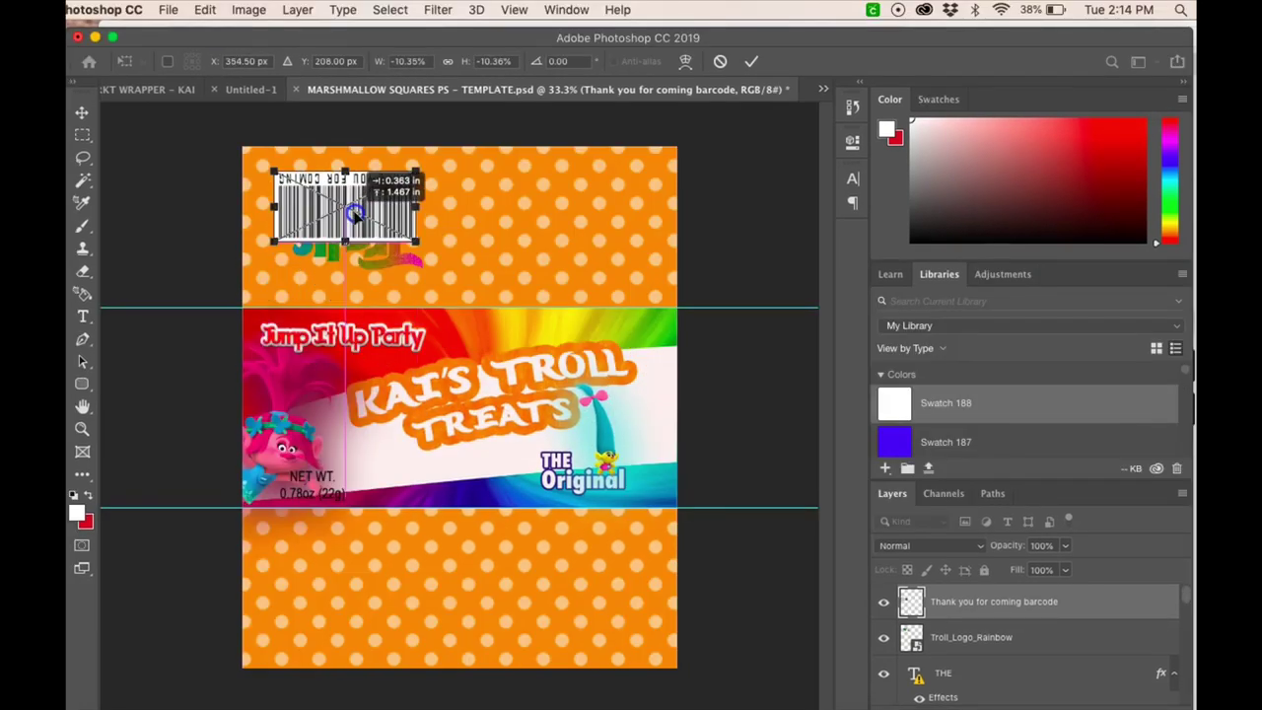
pyautogui.press('Return')
pyautogui.click(404, 253)
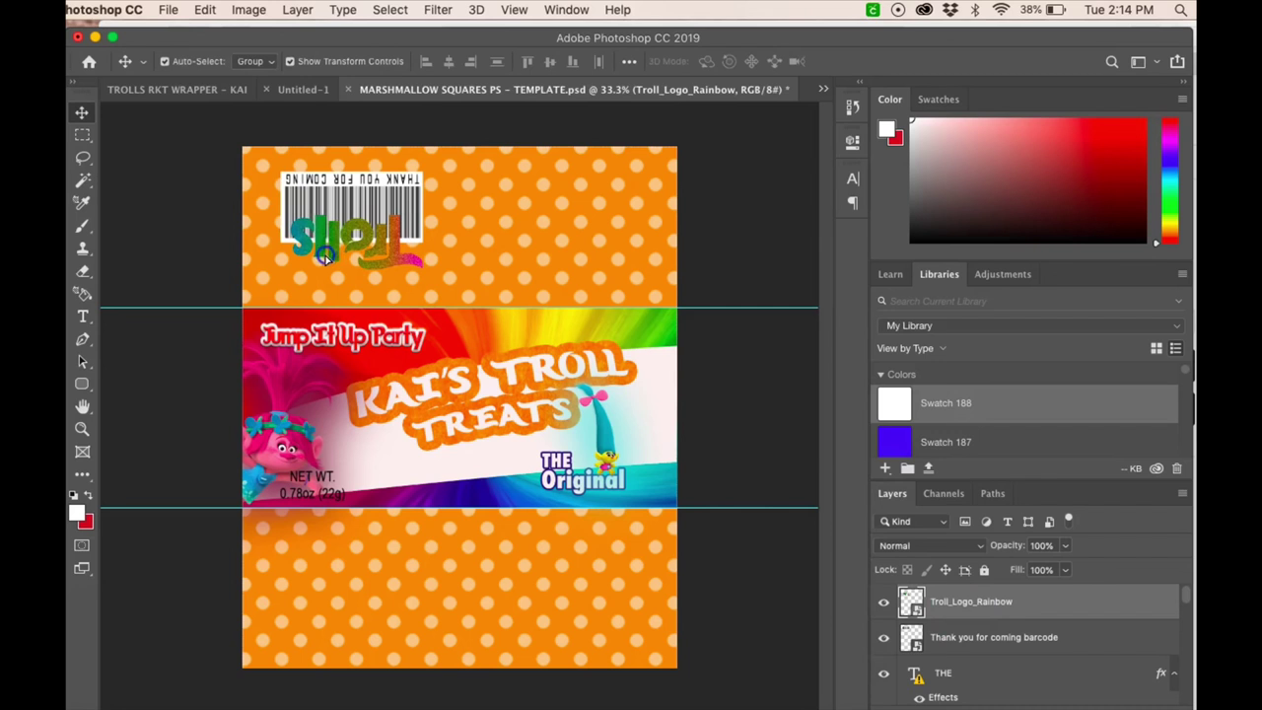
# Enlarge the Trolls logo and give it Bevel & Emboss with Contour
pyautogui.moveTo(404, 253); pyautogui.dragTo(456, 253)
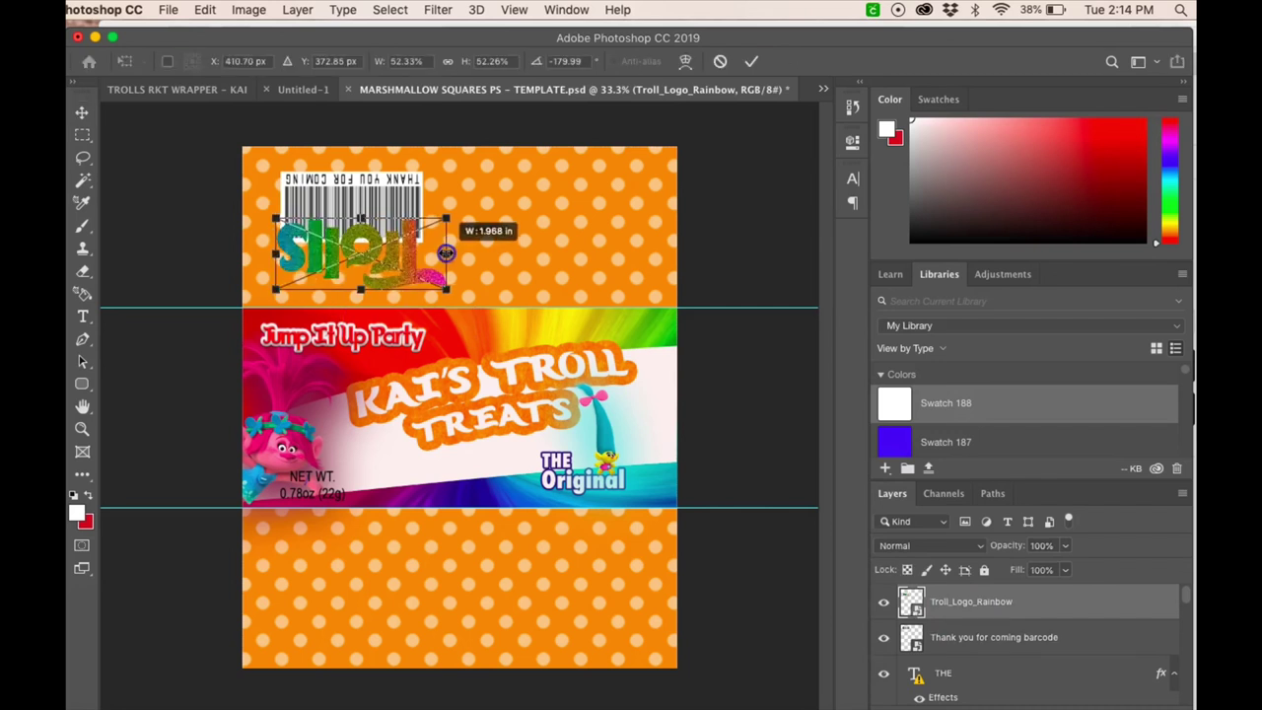
pyautogui.rightClick(938, 599)
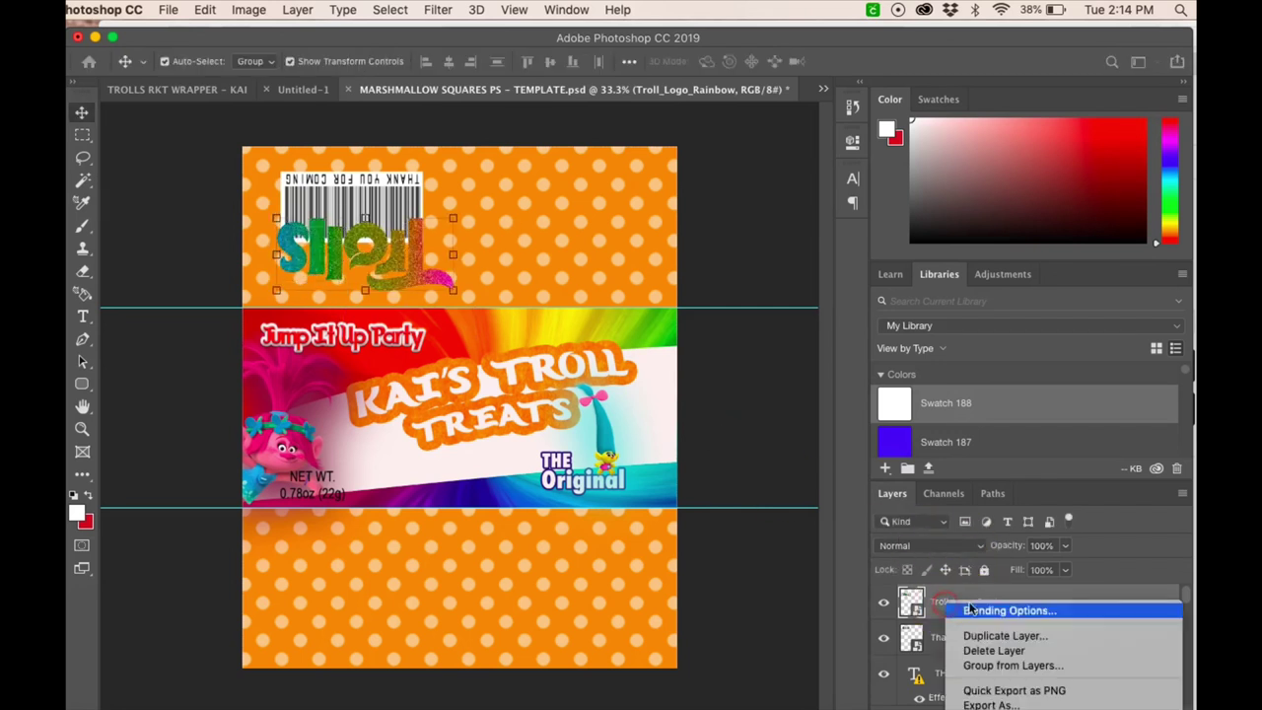
pyautogui.click(1009, 611)
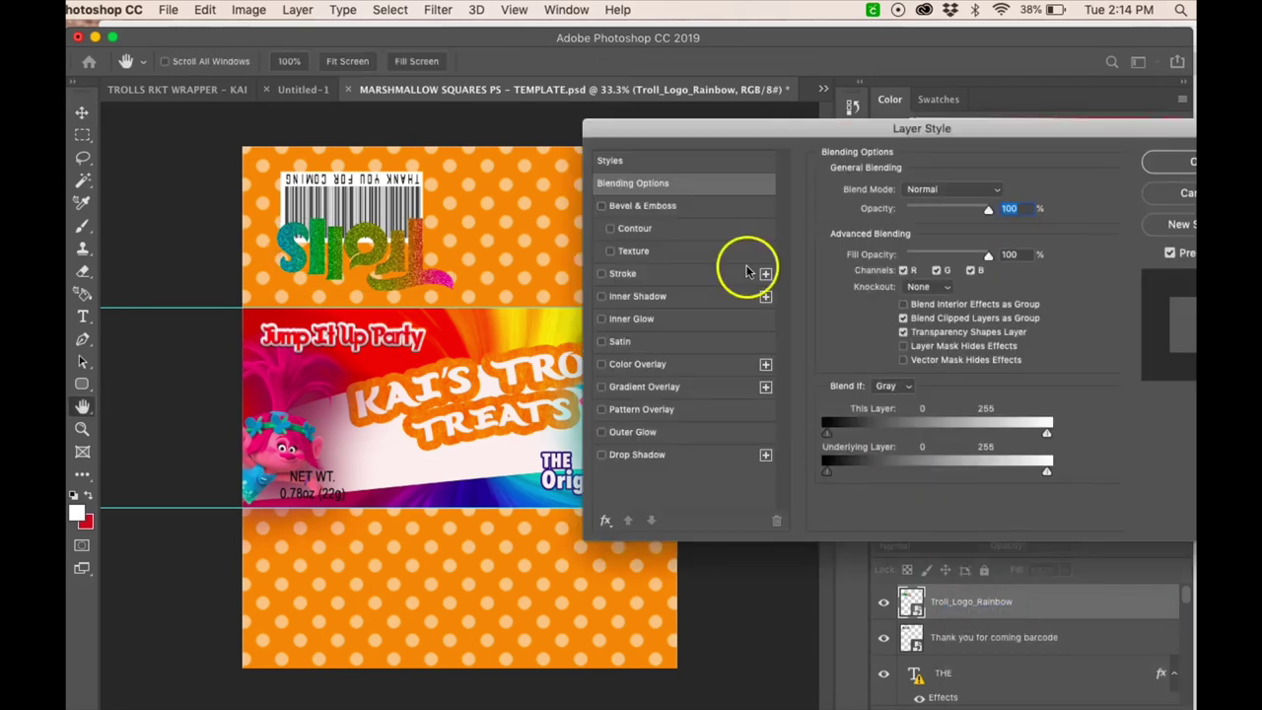
pyautogui.click(601, 205)
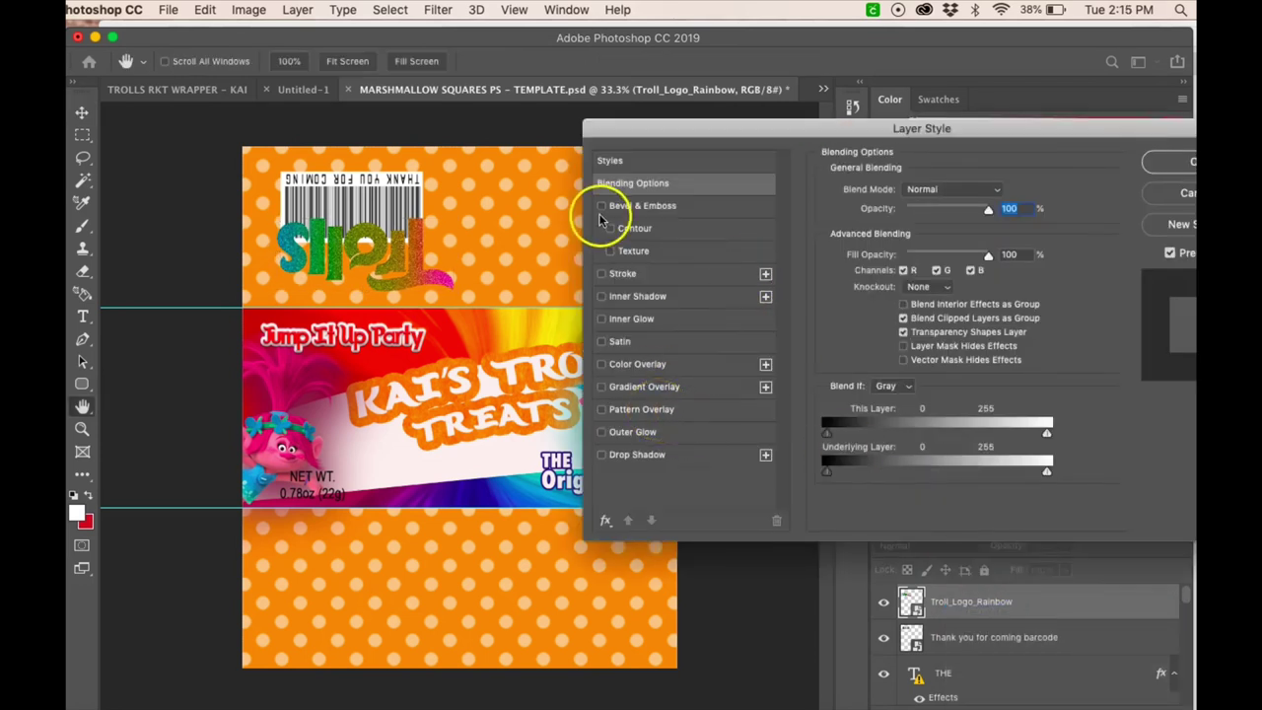
pyautogui.click(610, 229)
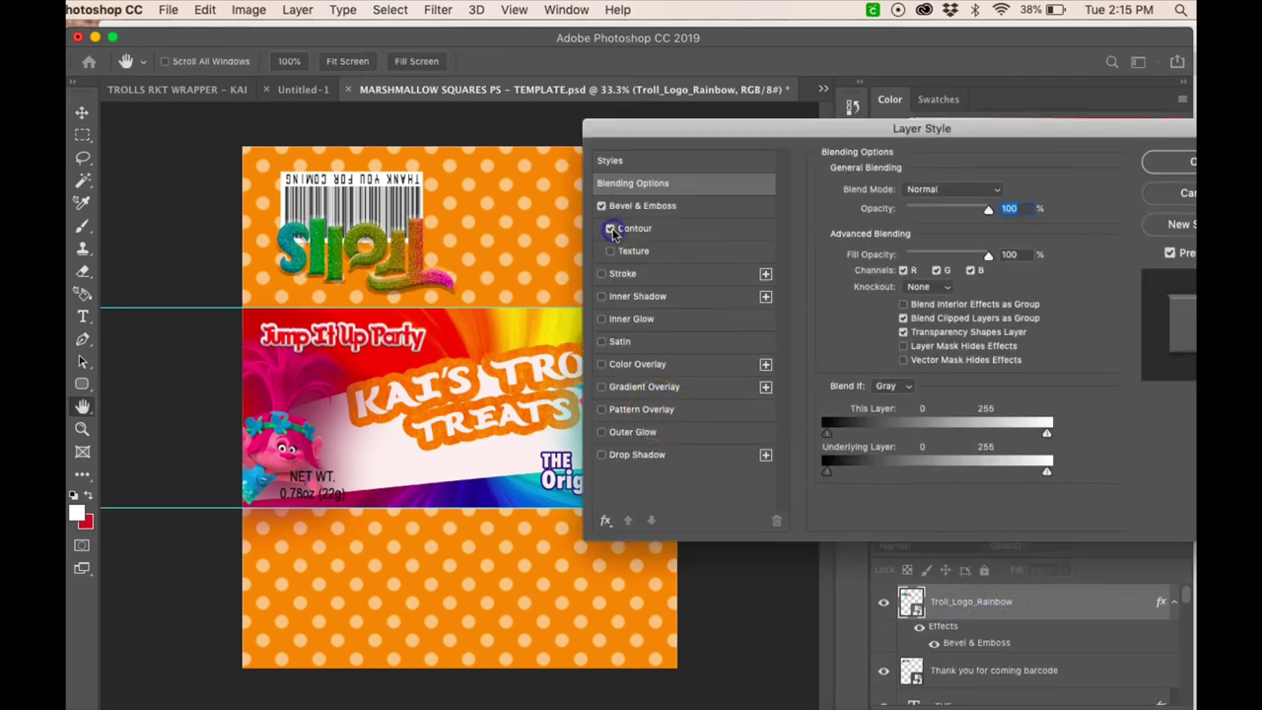
# Add a yellow Drop Shadow to the Trolls logo and apply the layer style
pyautogui.click(602, 455)
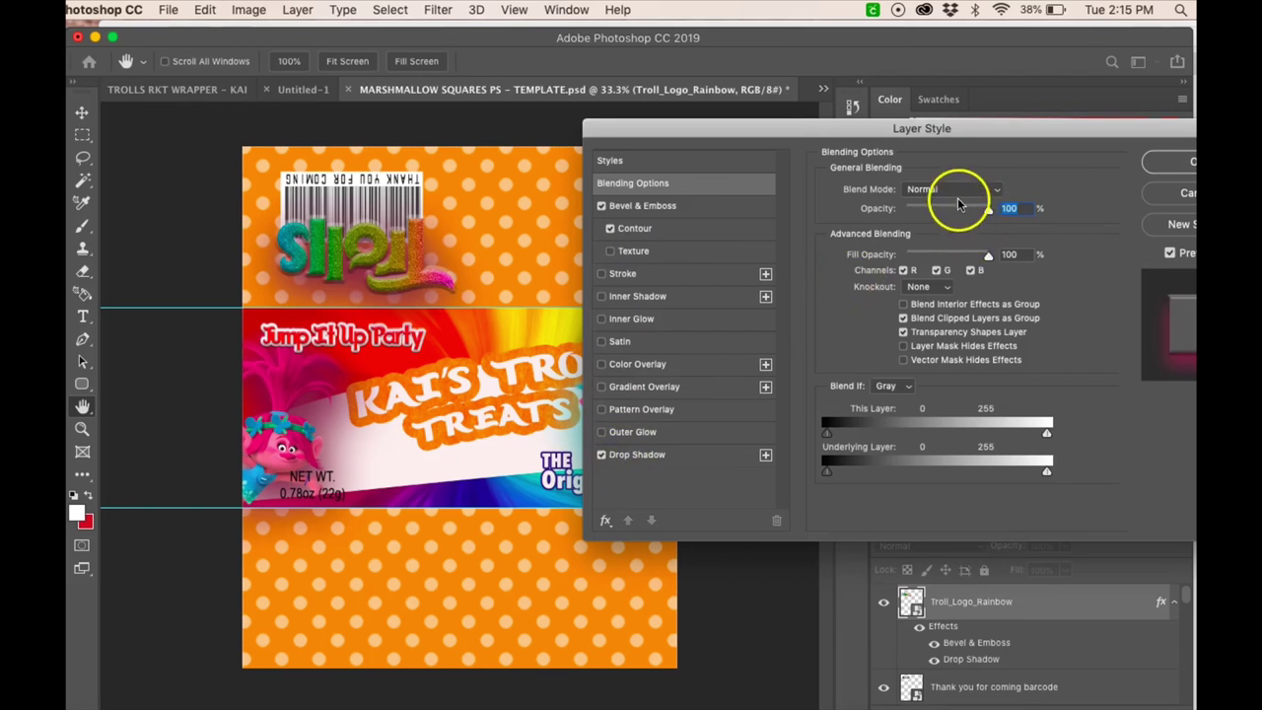
pyautogui.click(660, 461)
pyautogui.click(997, 191)
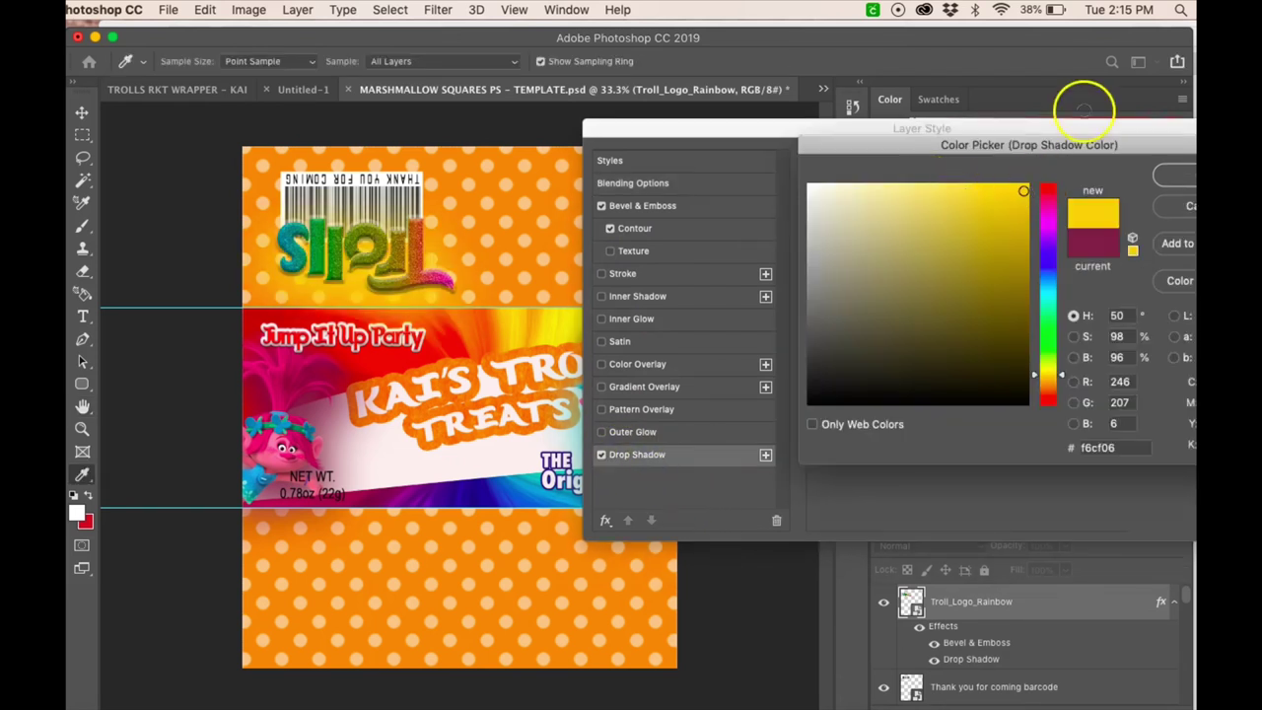
pyautogui.click(1148, 175)
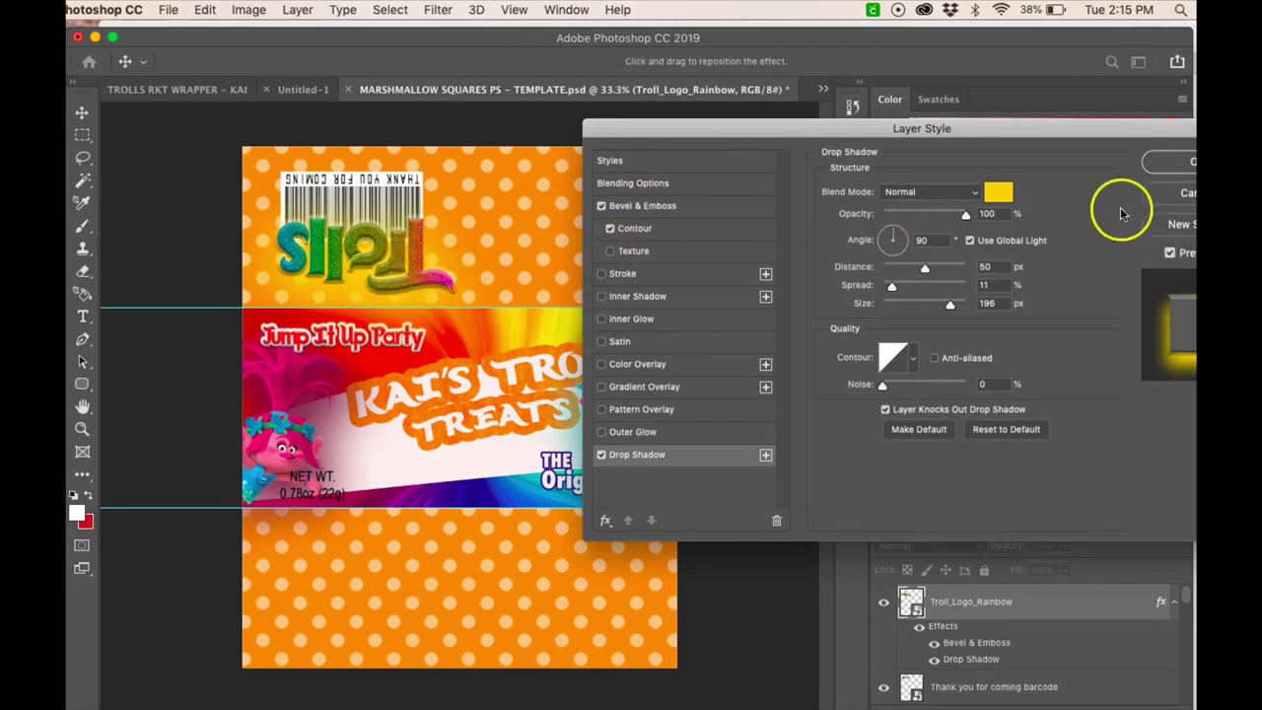
pyautogui.click(1012, 204)
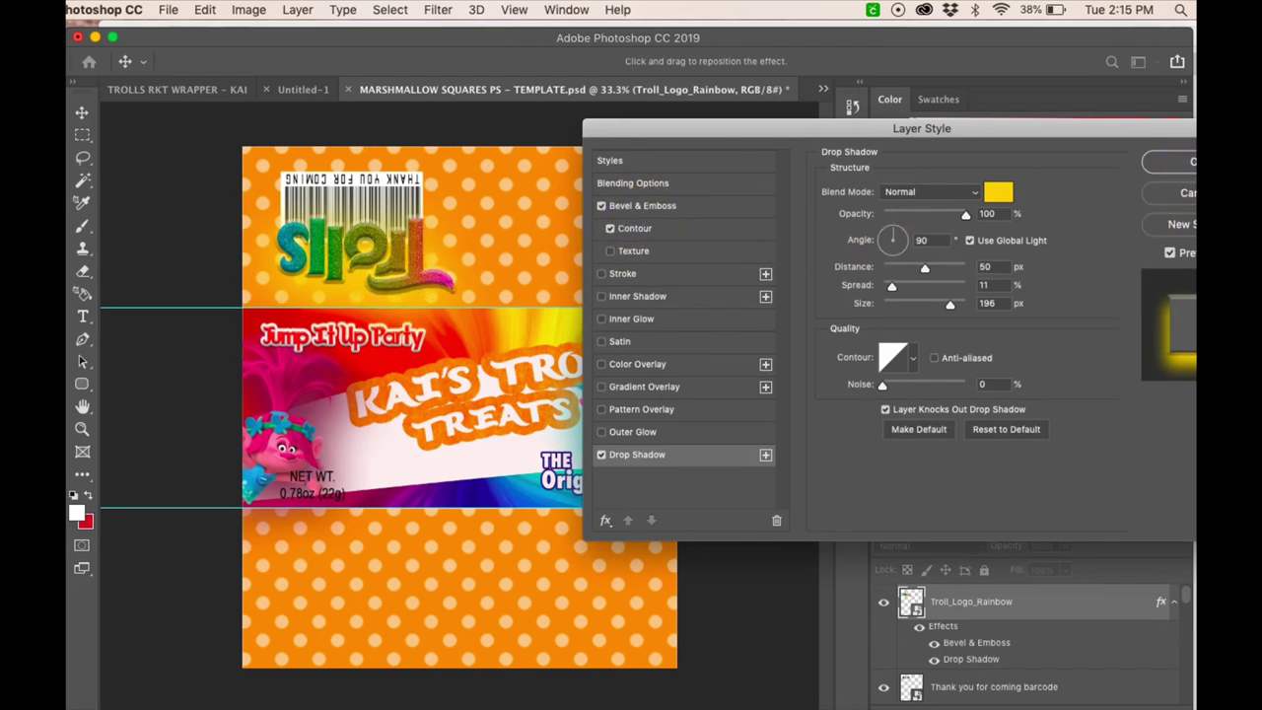
pyautogui.click(1183, 162)
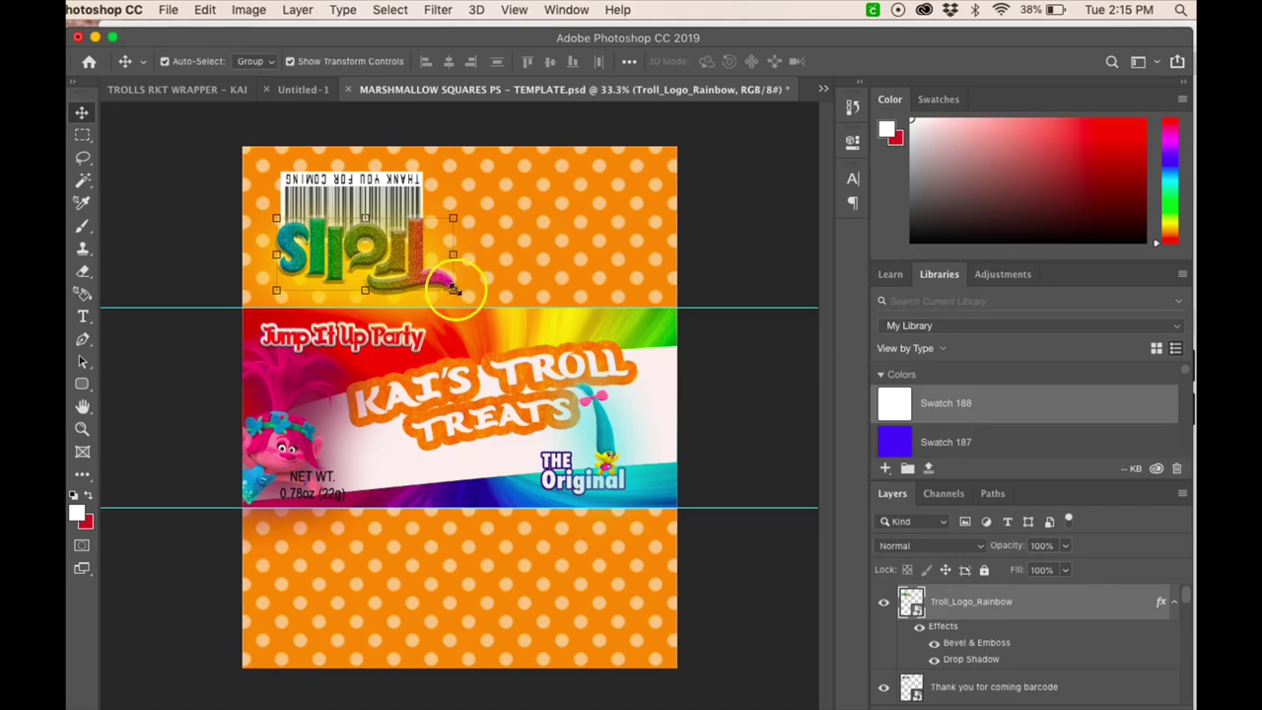
pyautogui.click(345, 197)
# Search for NUTRI and embed the Kid party Nutrition Facts image
pyautogui.click(173, 10)
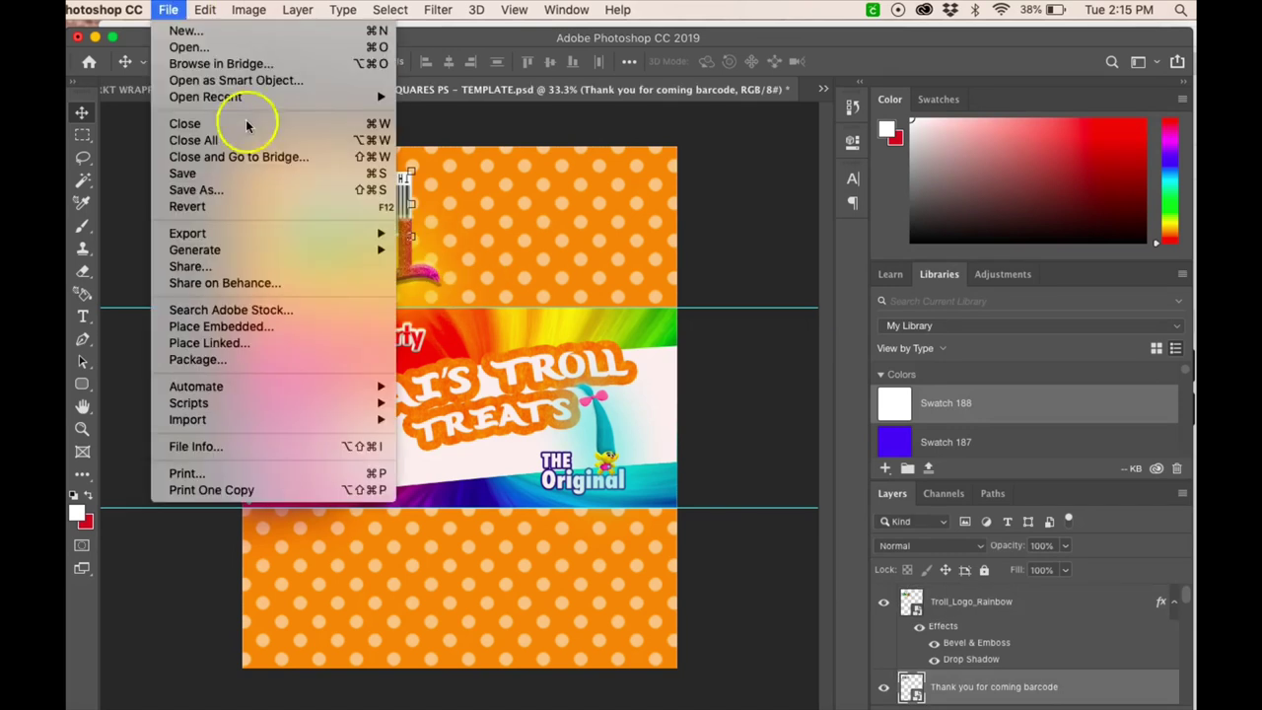
pyautogui.click(315, 329)
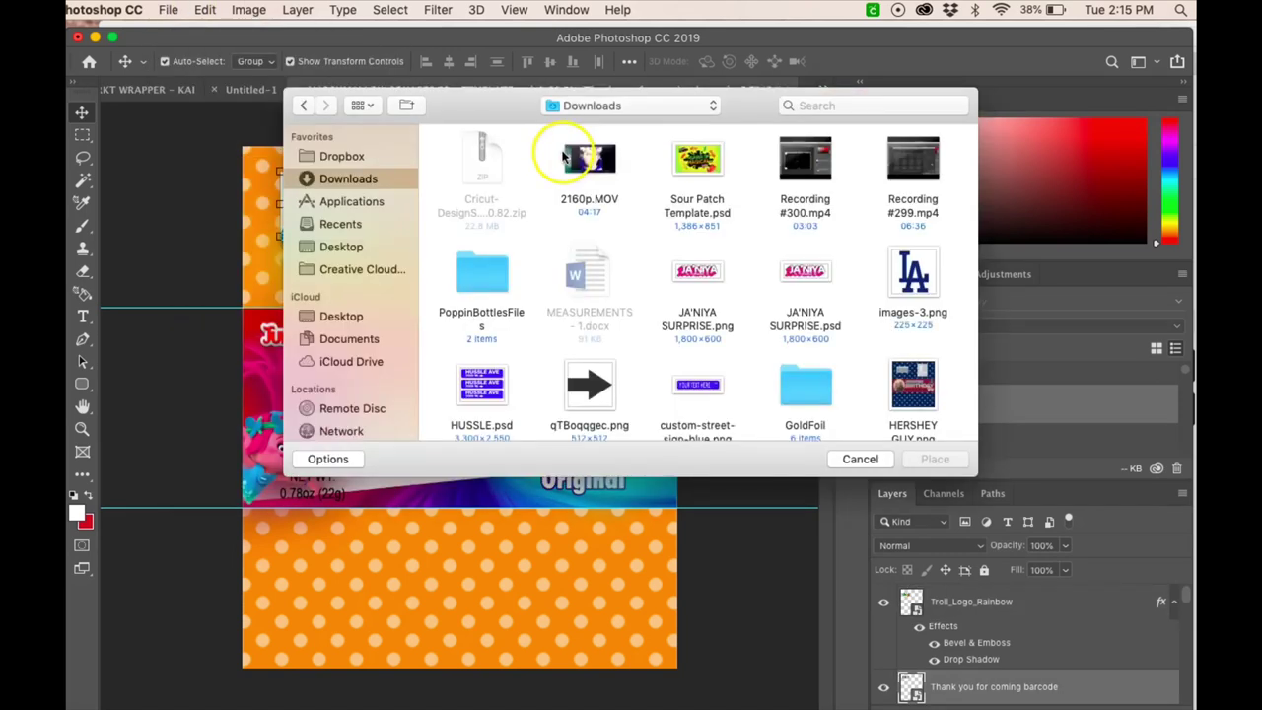
pyautogui.click(813, 106)
pyautogui.write('NU')
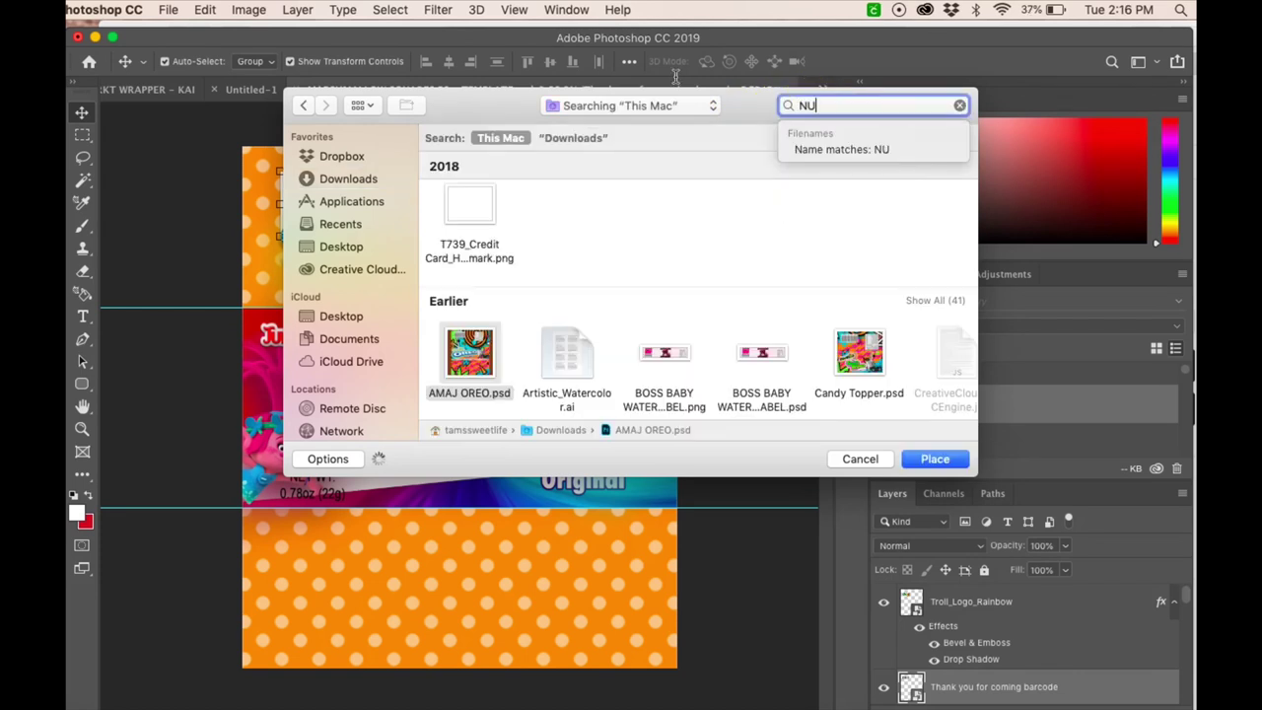
pyautogui.write('TRI')
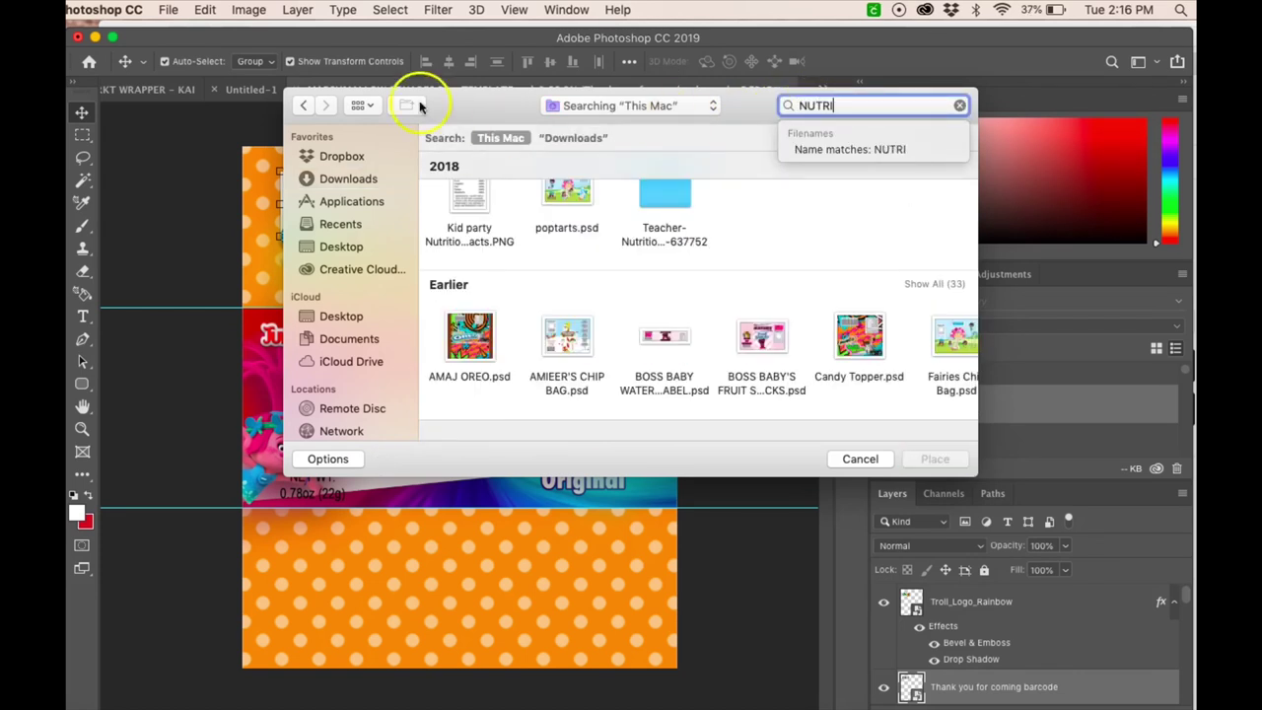
pyautogui.doubleClick(471, 199)
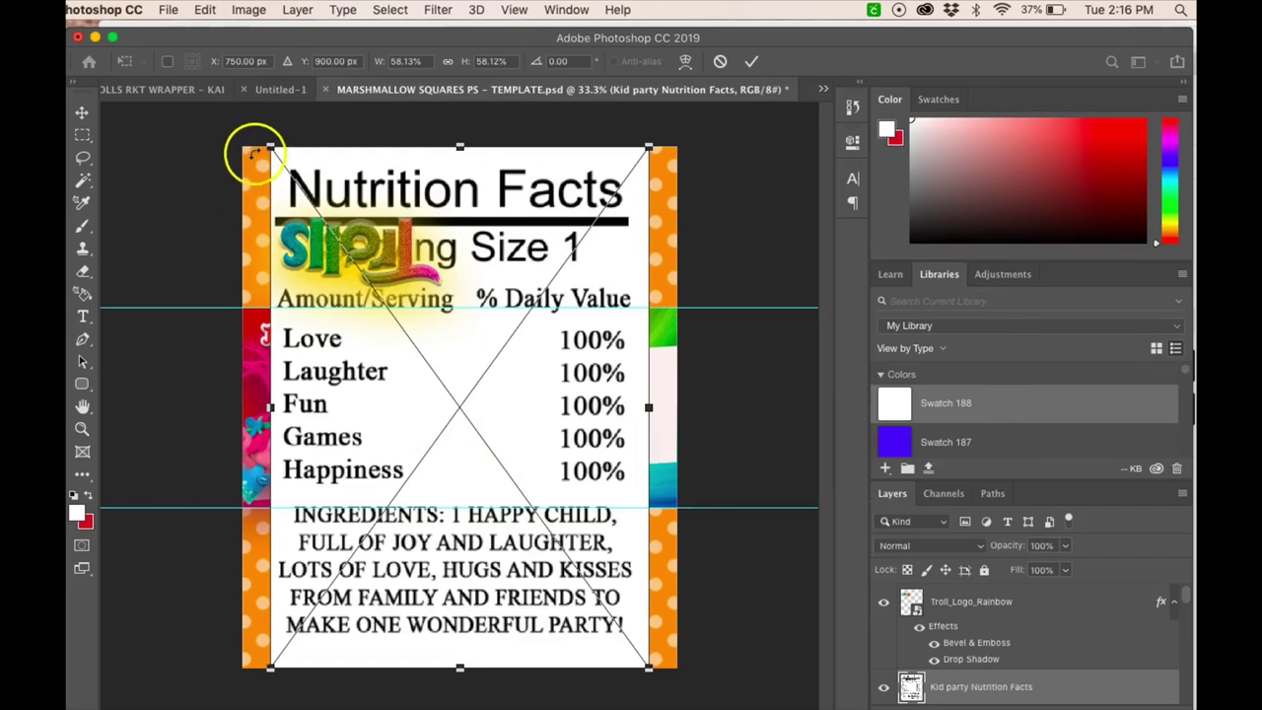
# Rotate the Nutrition Facts 180°, scale it to about 15% and move it top-right
pyautogui.rightClick(473, 217)
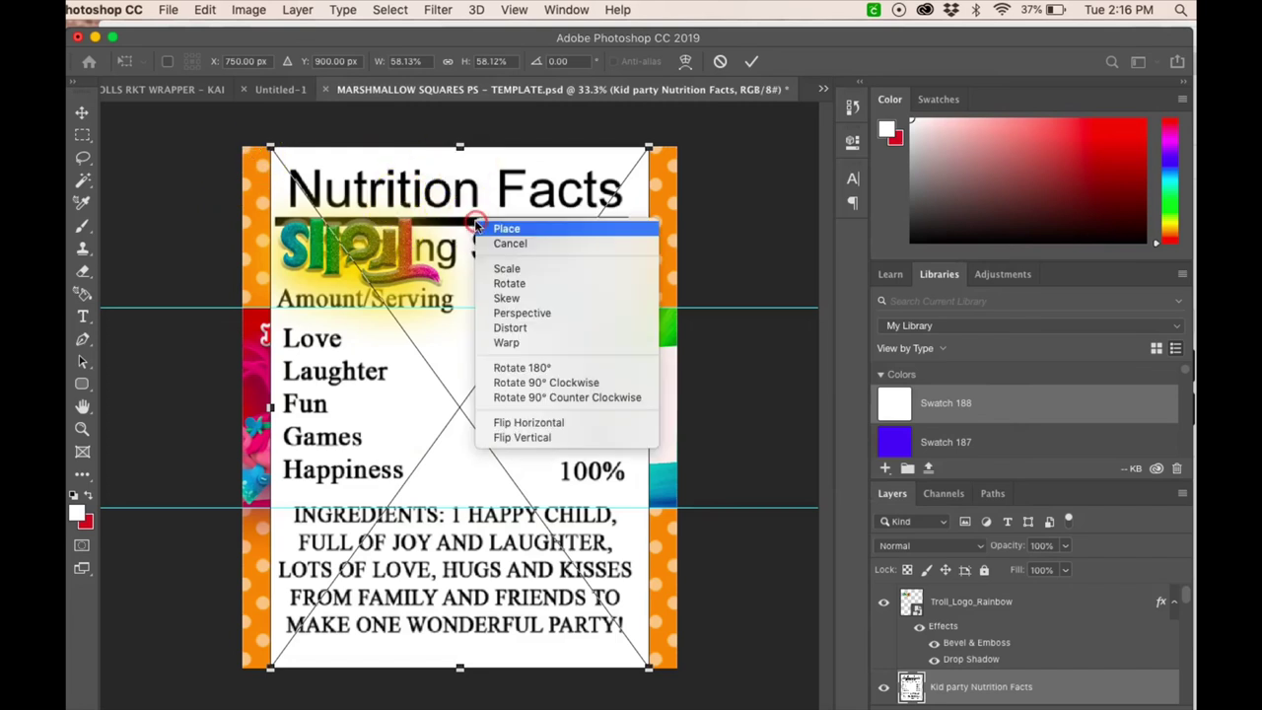
pyautogui.click(528, 368)
pyautogui.moveTo(647, 667); pyautogui.dragTo(333, 305)
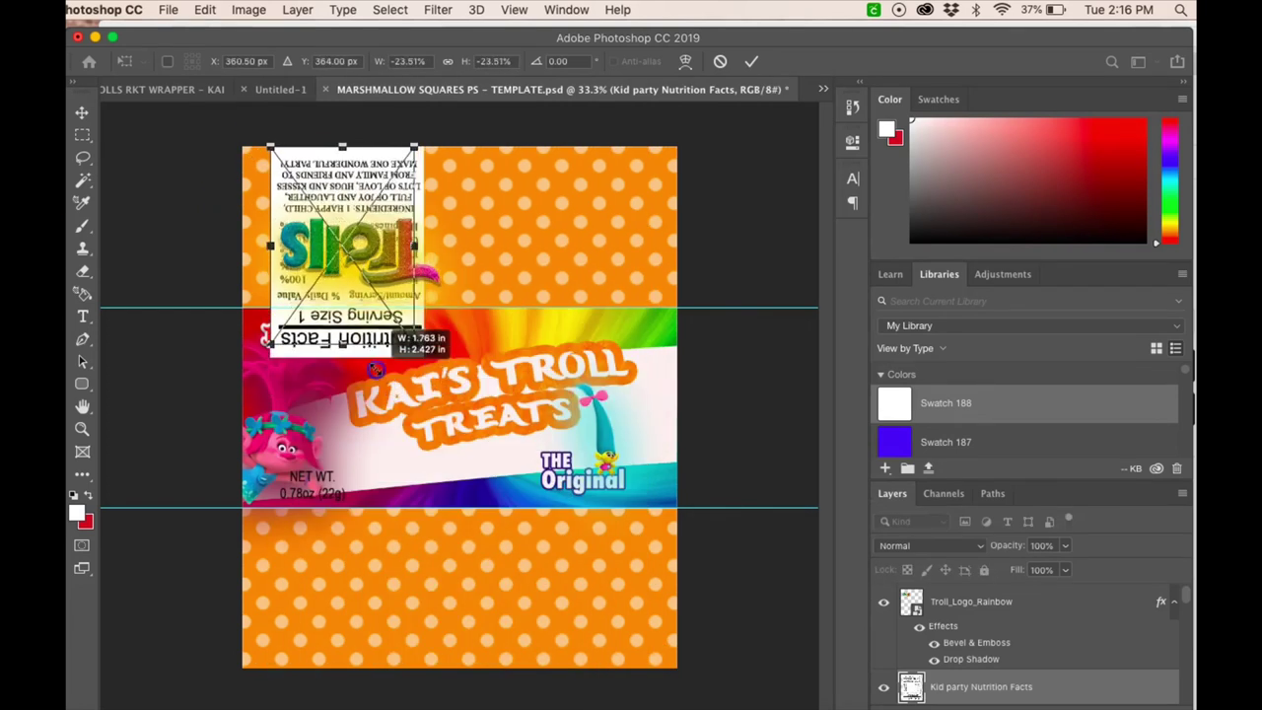
pyautogui.moveTo(340, 177); pyautogui.dragTo(574, 188)
pyautogui.moveTo(503, 293); pyautogui.dragTo(514, 281)
pyautogui.press('Return')
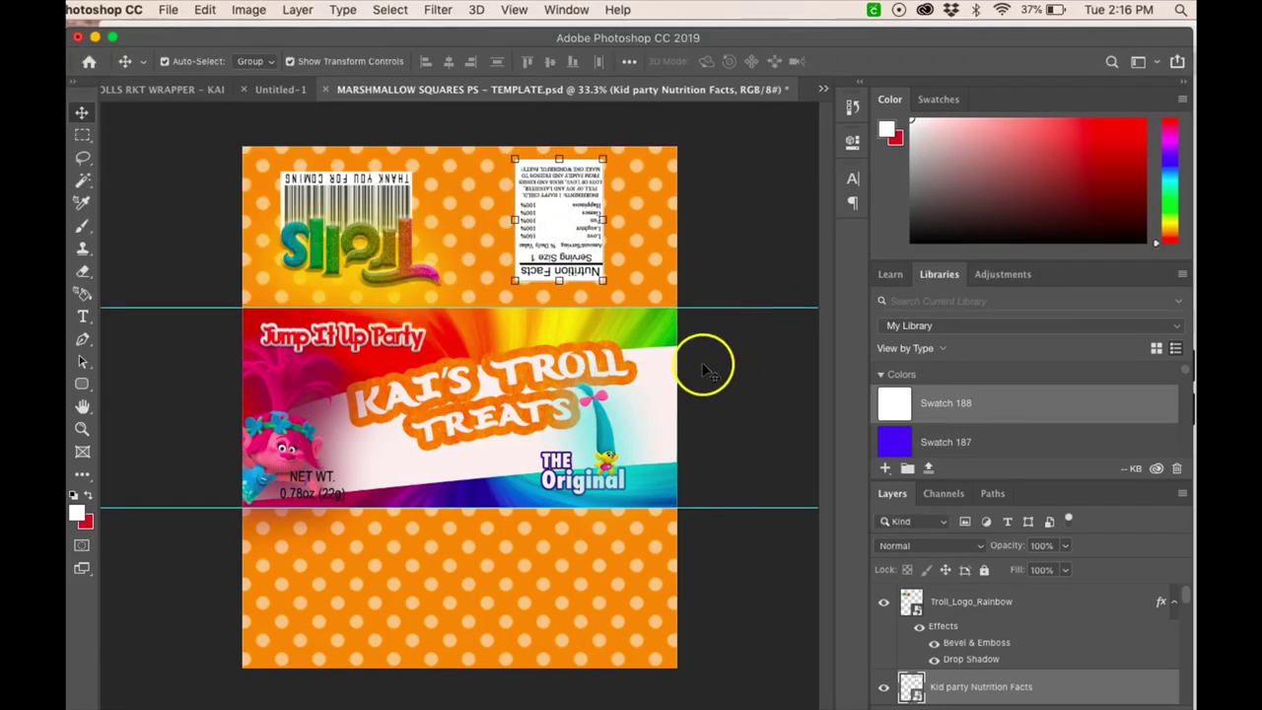
pyautogui.rightClick(952, 682)
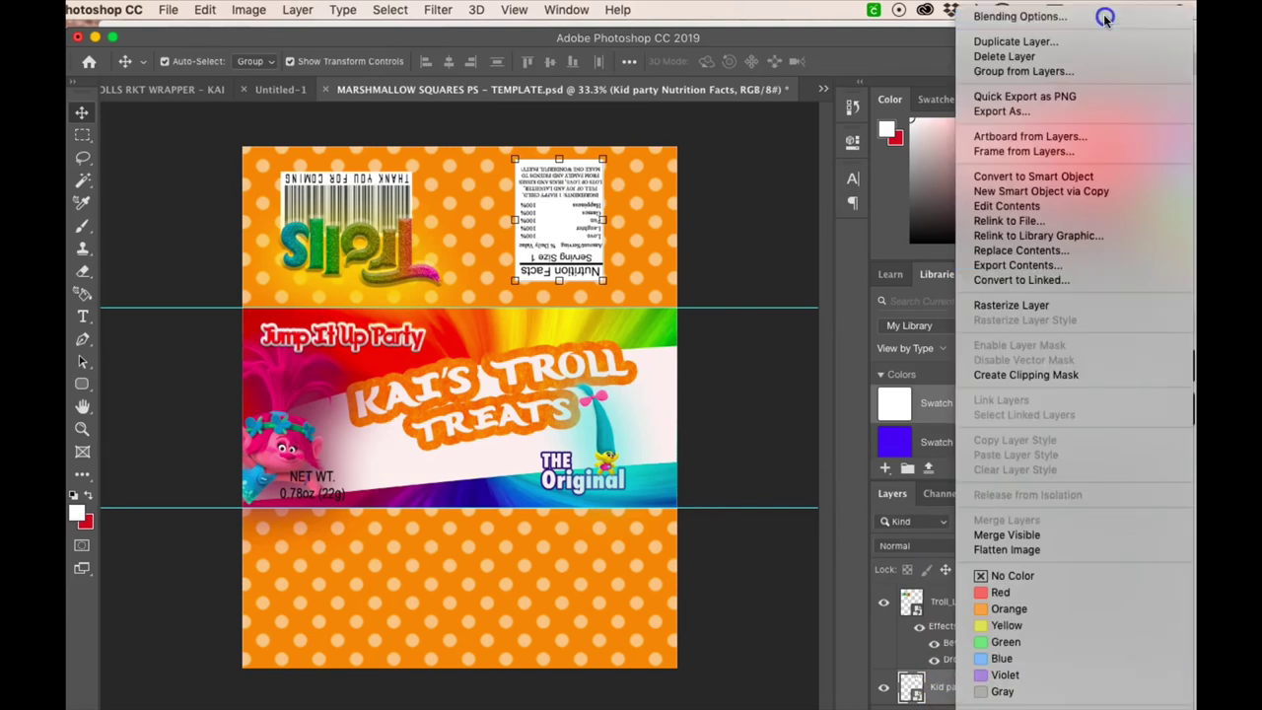
# Give the Nutrition Facts label a Stroke with Pattern fill using the rainbow pattern
pyautogui.click(1104, 16)
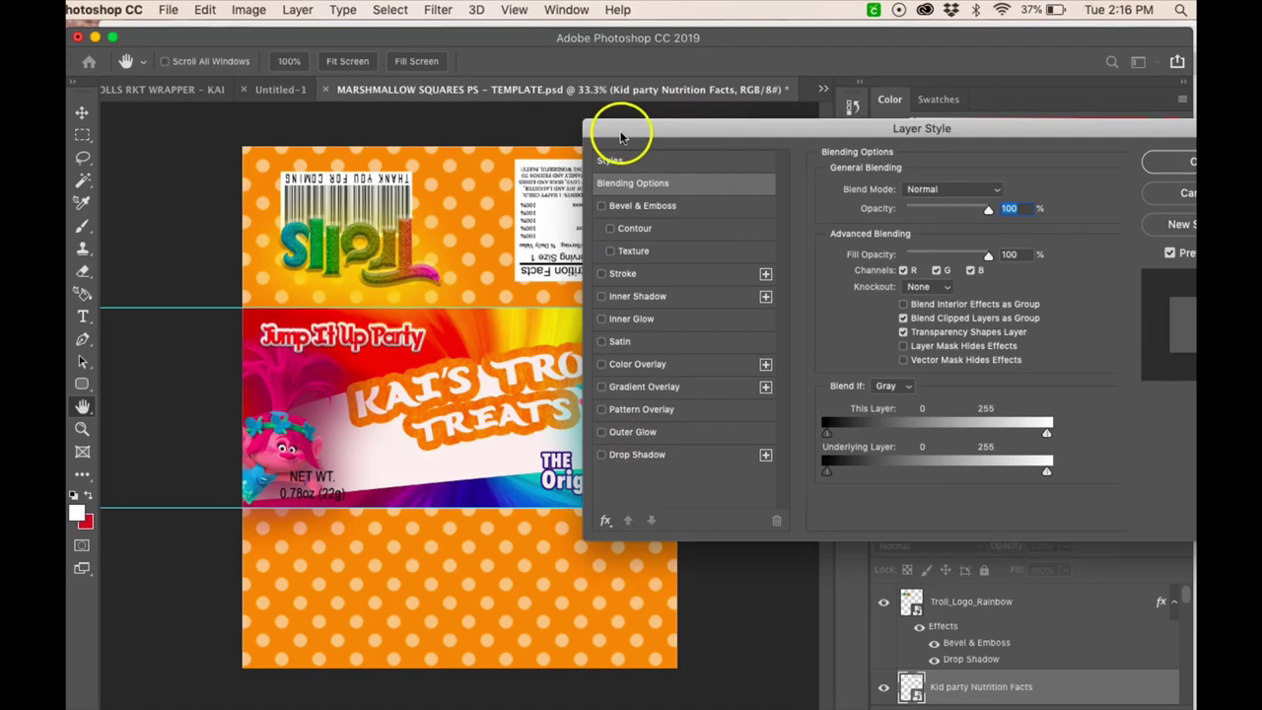
pyautogui.click(616, 274)
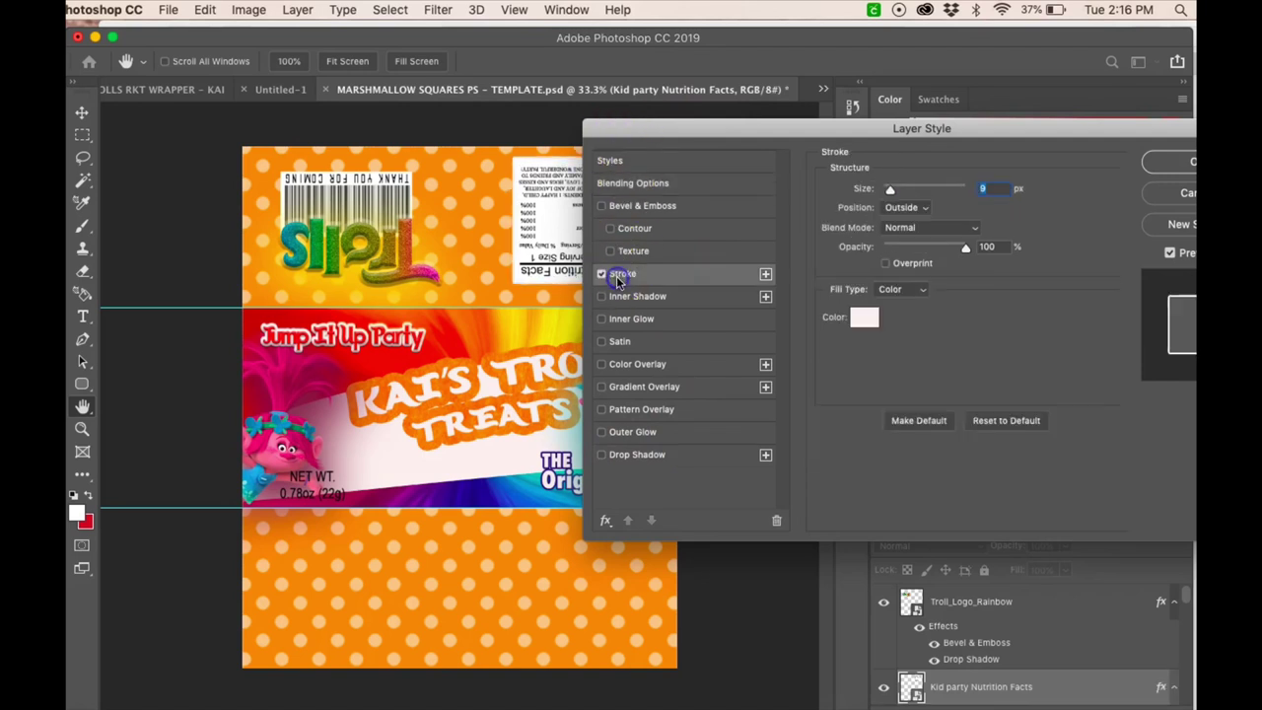
pyautogui.click(899, 289)
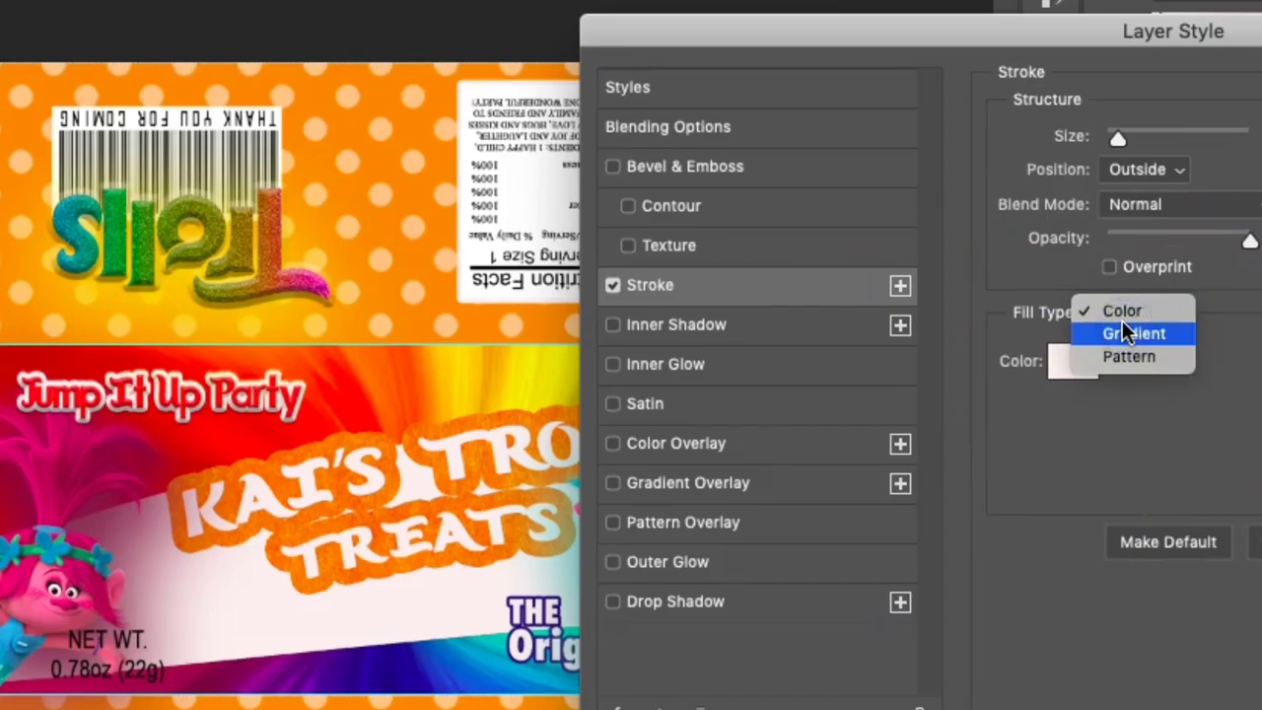
pyautogui.click(1137, 359)
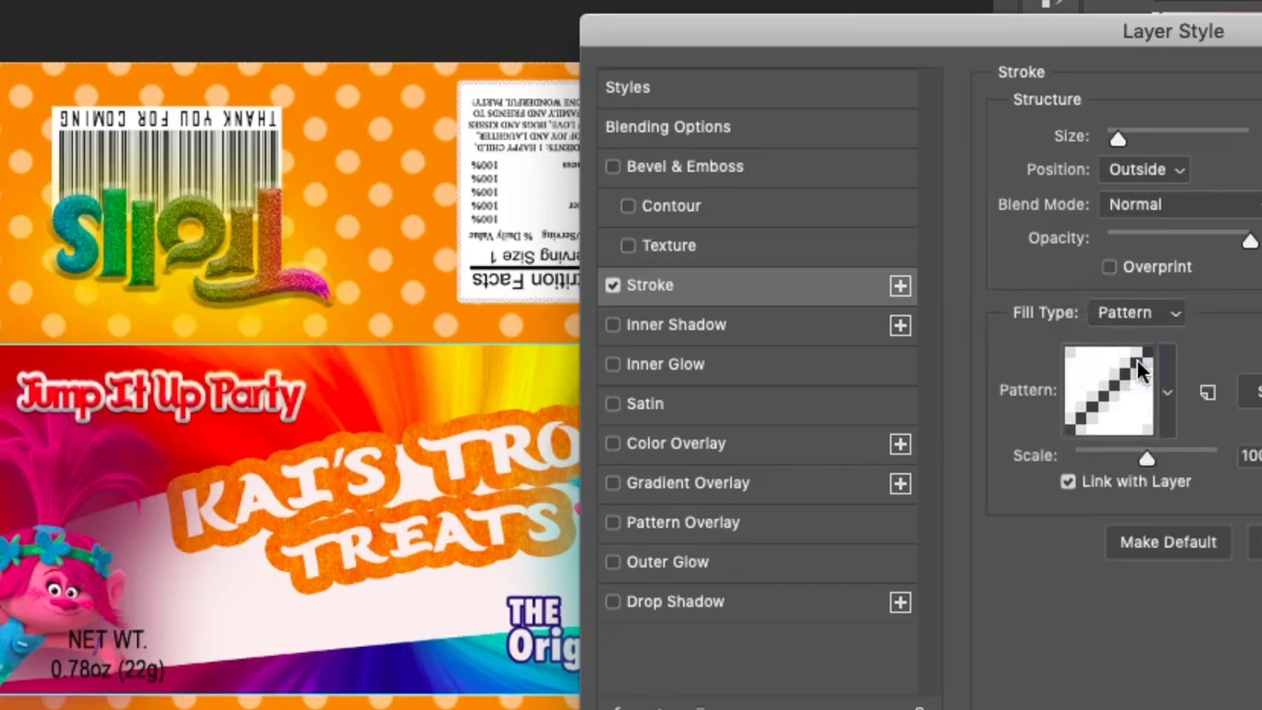
pyautogui.click(1124, 392)
pyautogui.click(1102, 631)
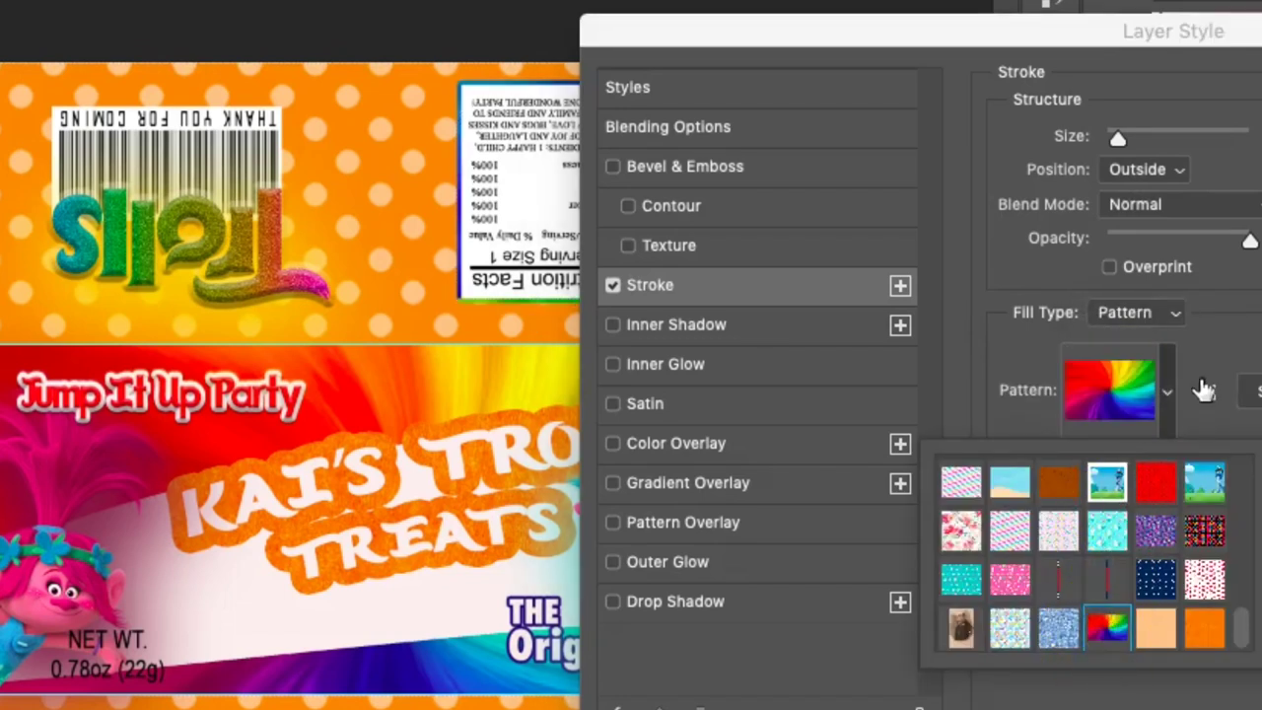
# Check the wrapper beside the Layer Style window, then apply the style and close it
pyautogui.click(1122, 137)
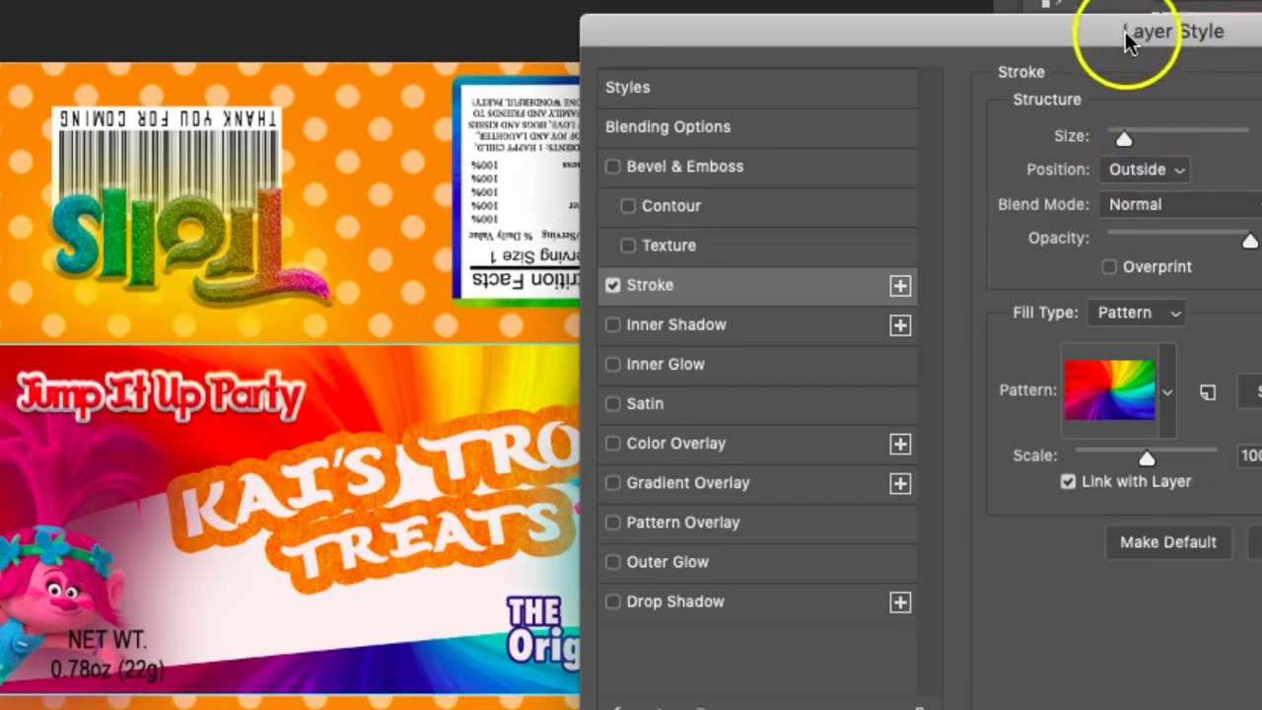
pyautogui.moveTo(1163, 35); pyautogui.dragTo(1240, 38)
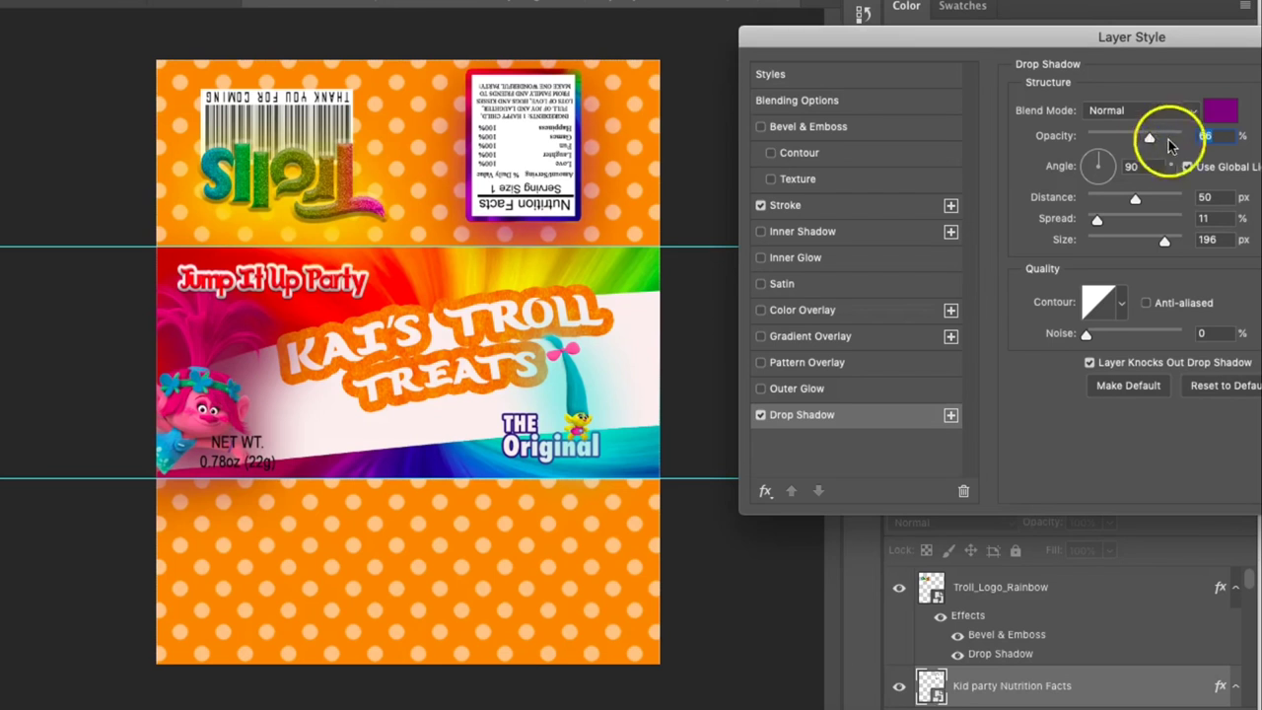
pyautogui.moveTo(1254, 40); pyautogui.dragTo(1139, 29)
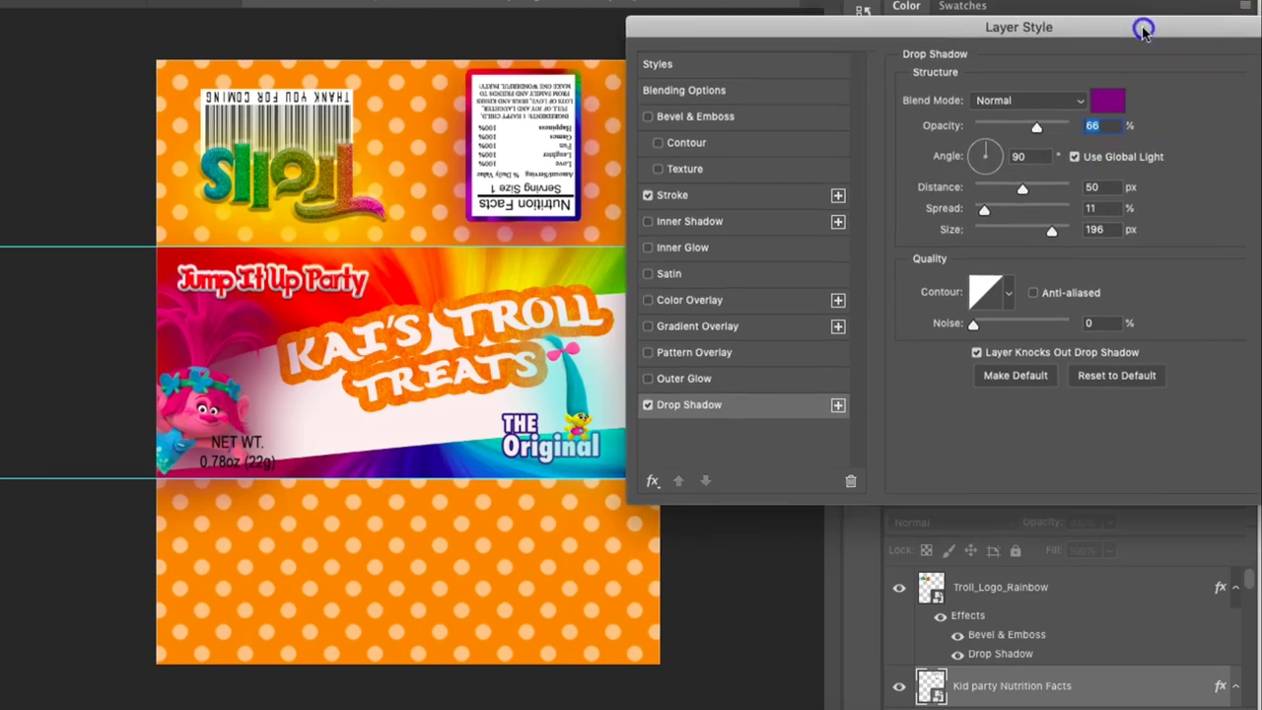
pyautogui.press('Return')
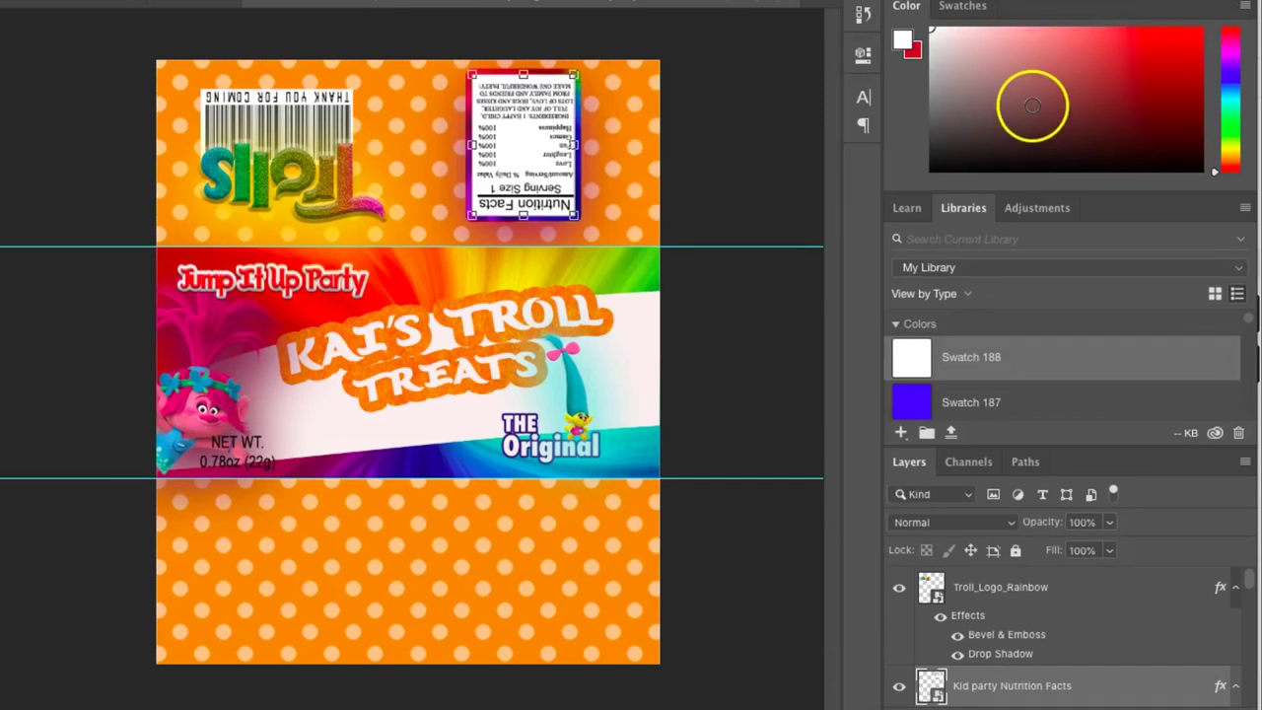
pyautogui.click(764, 353)
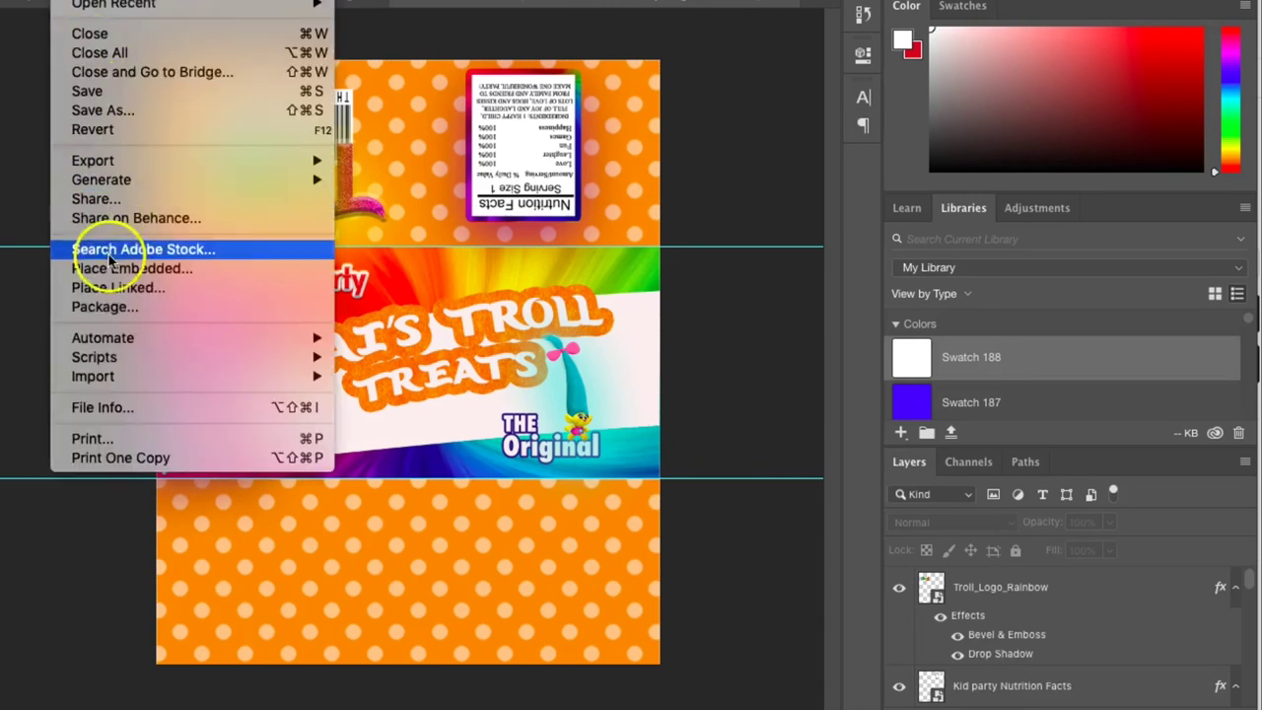
# Save the wrapper as KAI'S TROLLS RKT.psd, accepting the Photoshop Format Options
pyautogui.click(111, 114)
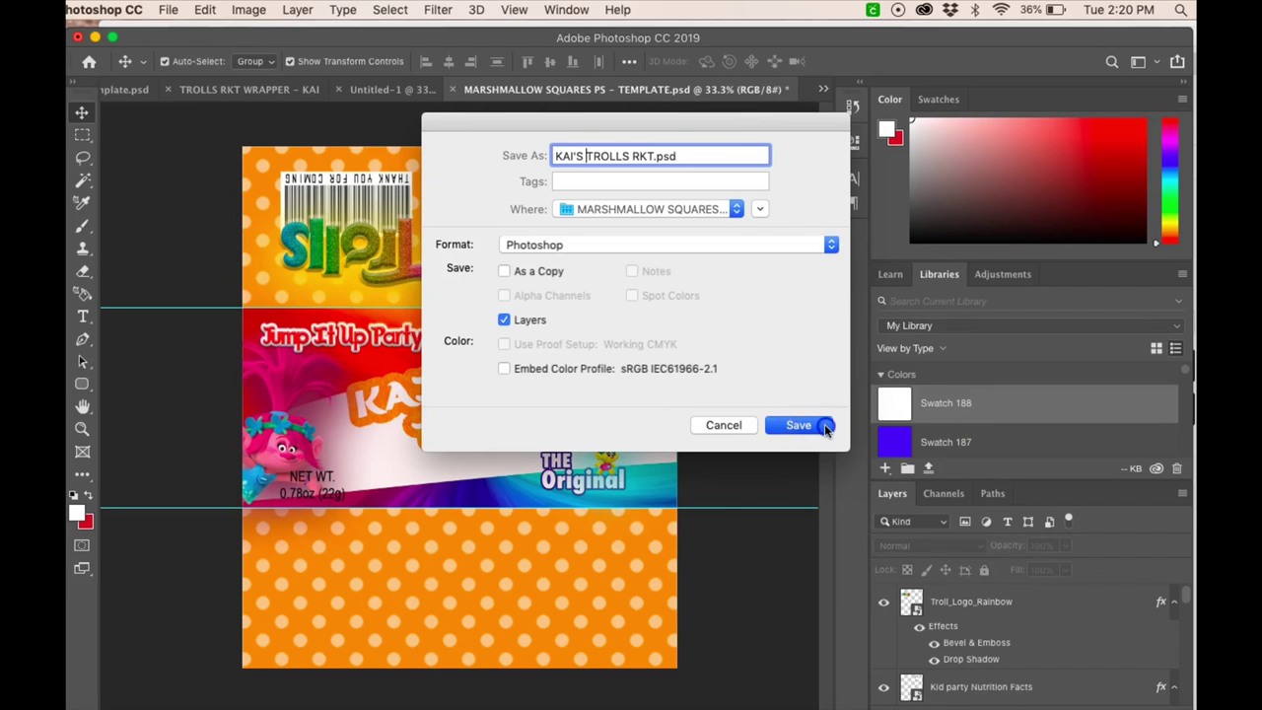
pyautogui.click(825, 426)
pyautogui.click(846, 300)
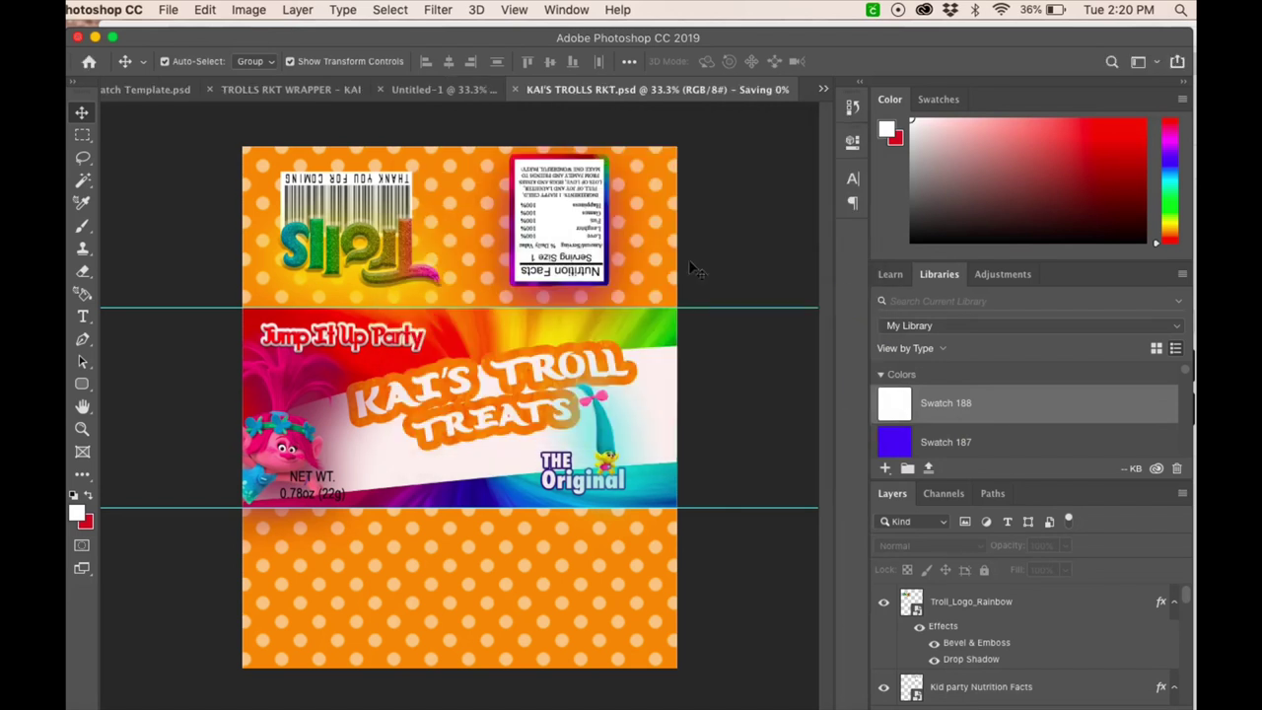
pyautogui.click(165, 10)
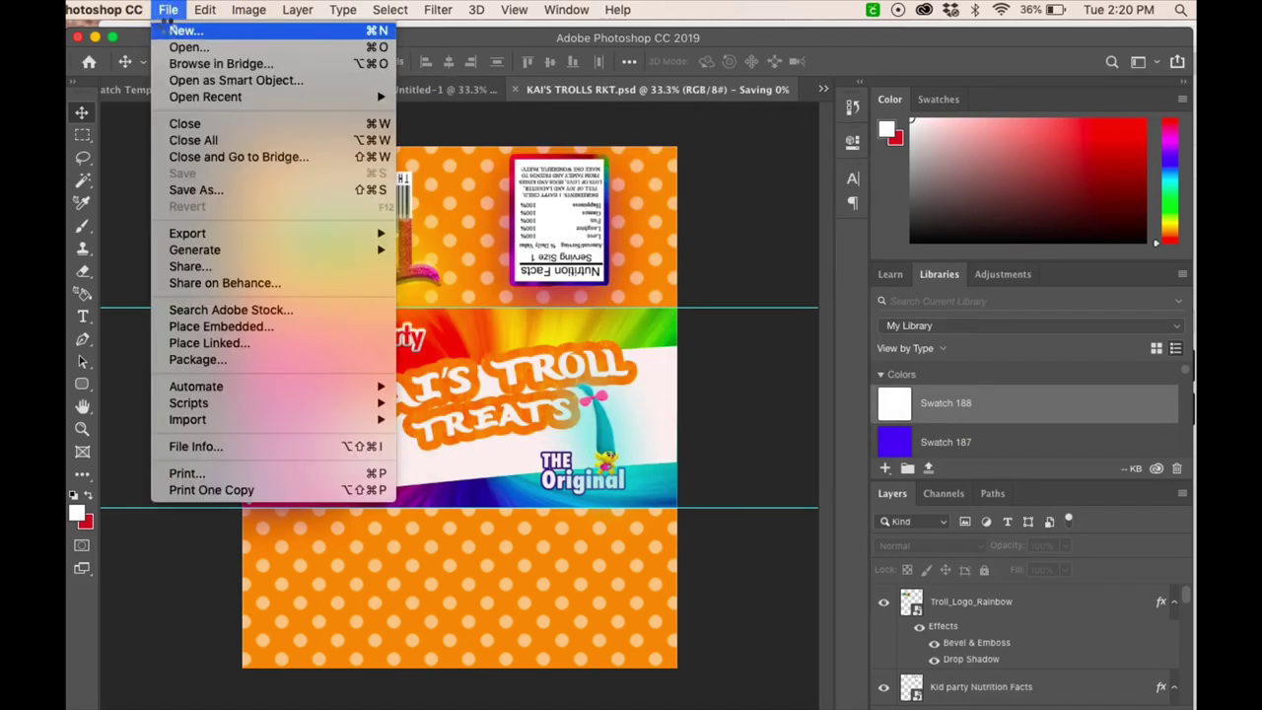
# Create an 11 x 8.5 in, 300 ppi document and place KAI'S TROLLS RKT.psd at its top-left
pyautogui.click(176, 31)
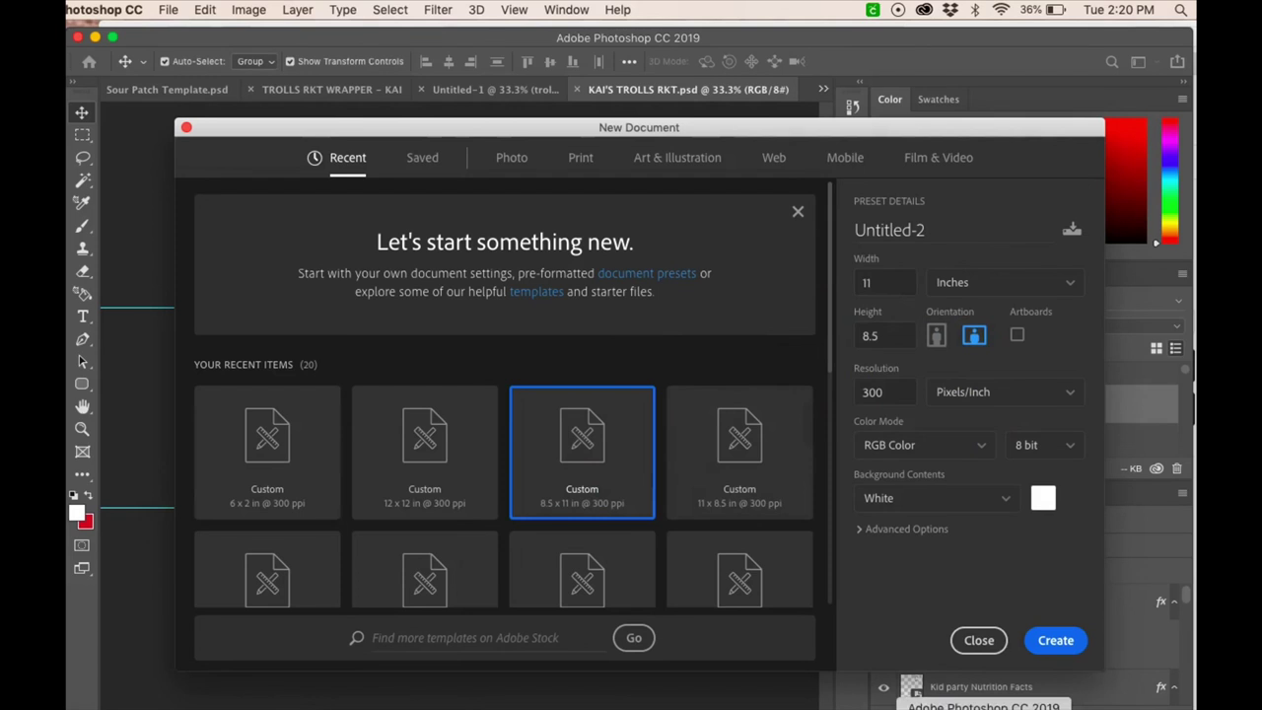
pyautogui.click(1054, 642)
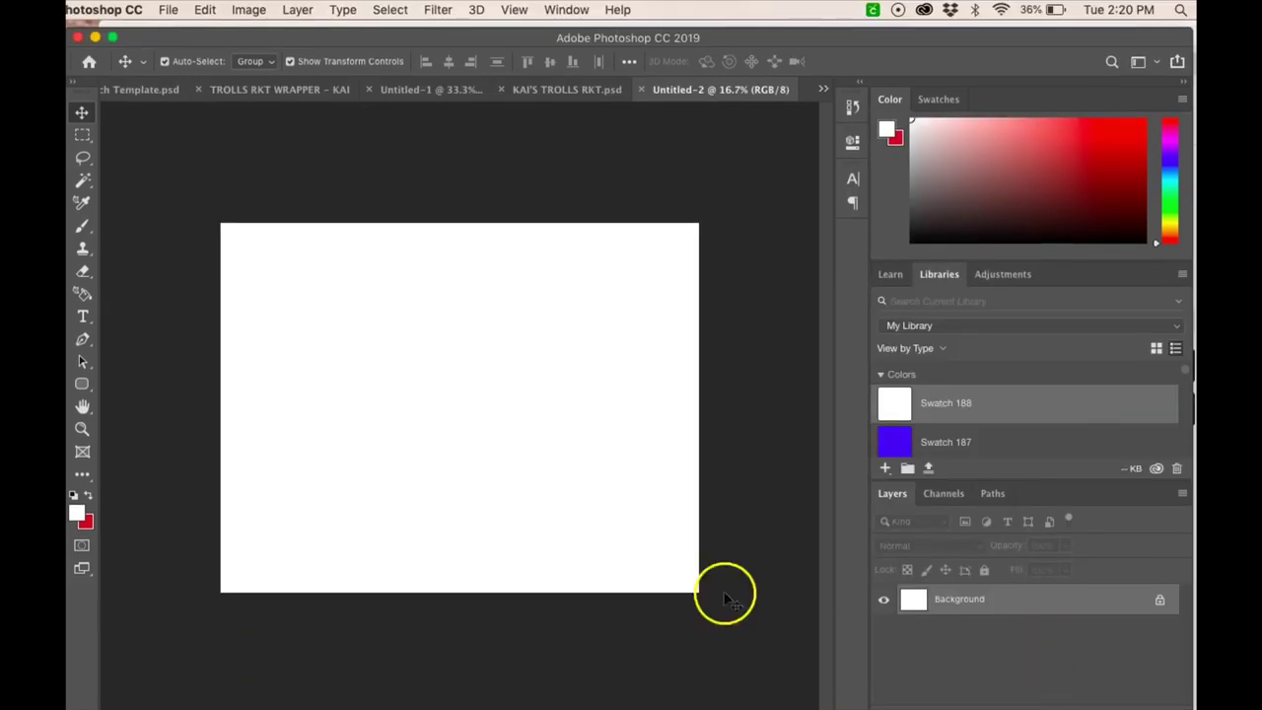
pyautogui.click(170, 14)
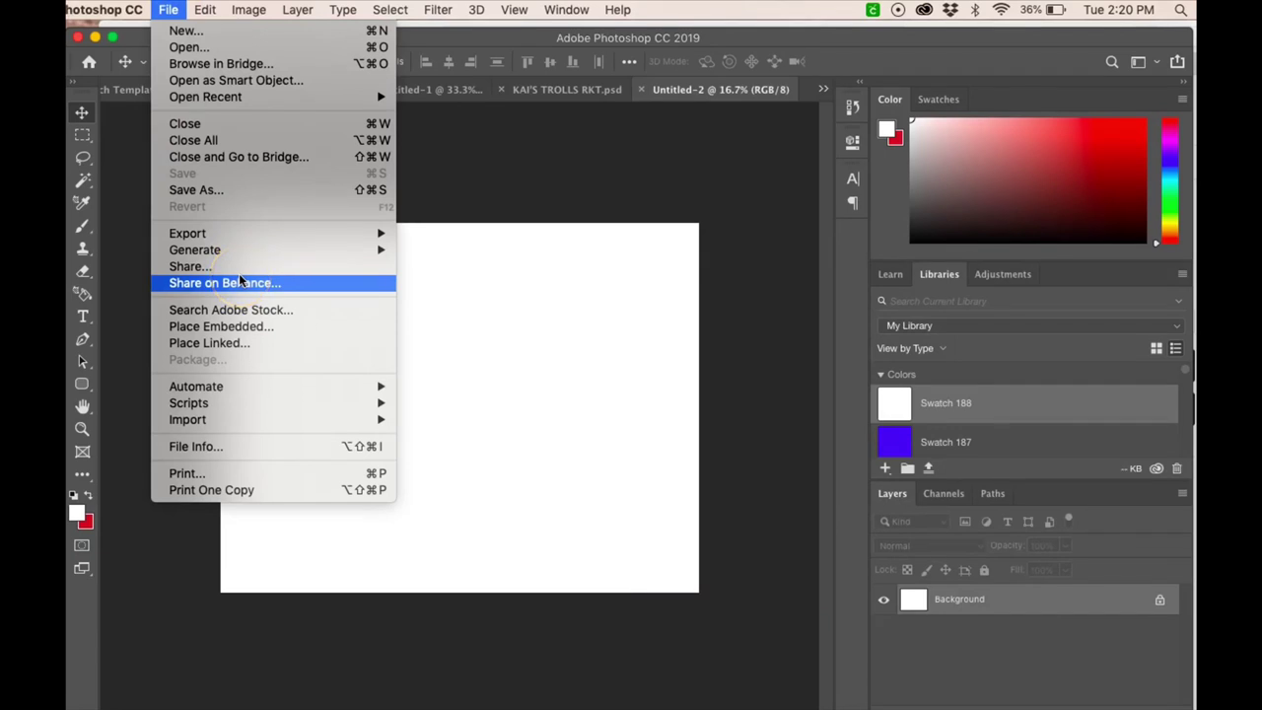
pyautogui.click(252, 328)
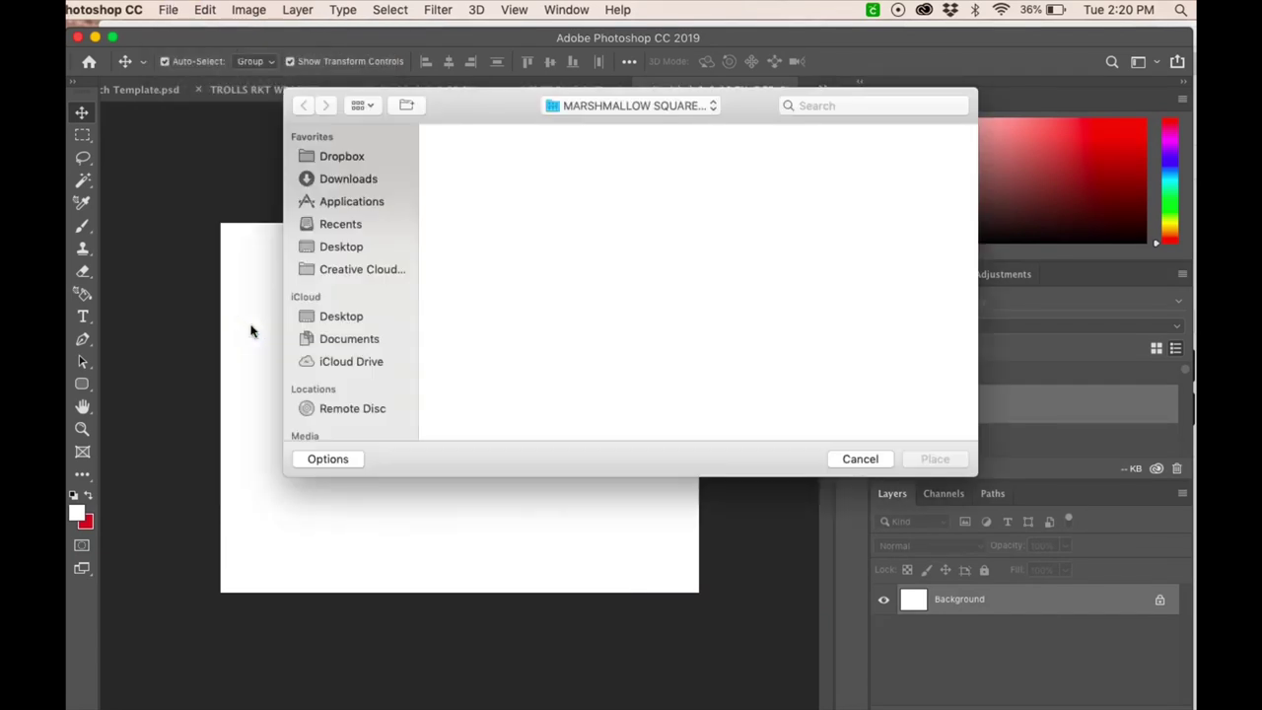
pyautogui.click(496, 159)
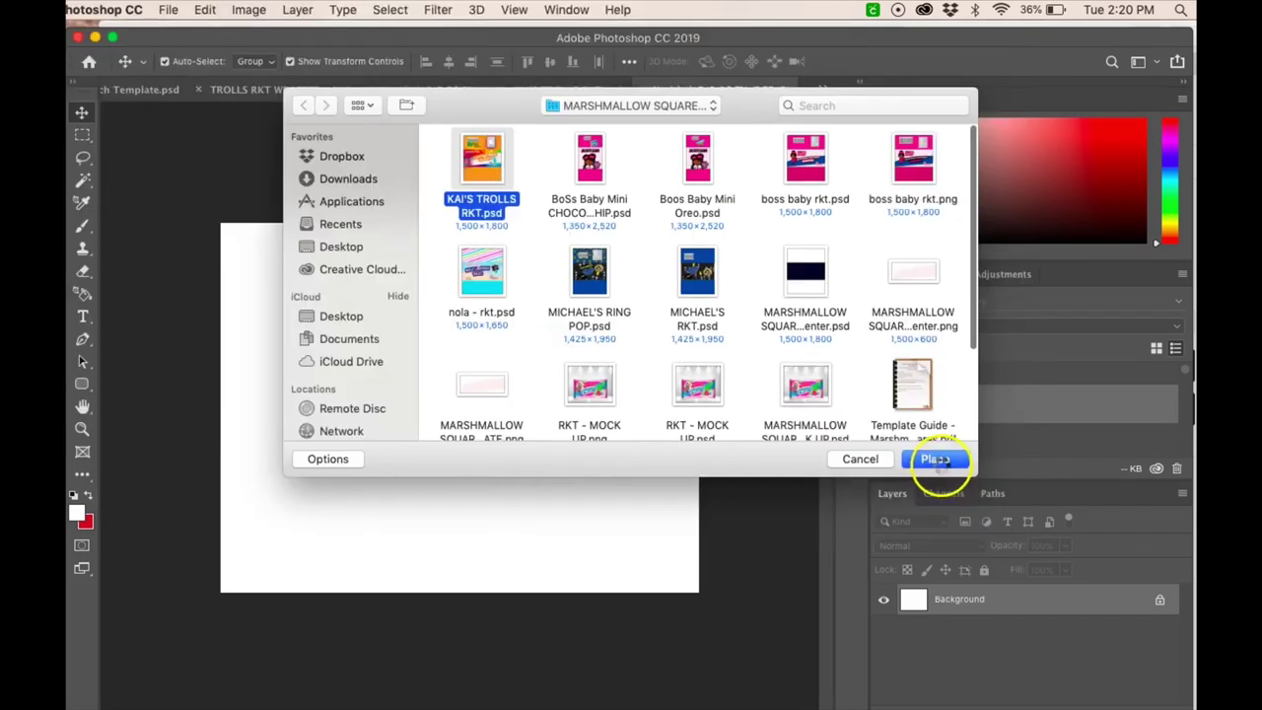
pyautogui.click(935, 459)
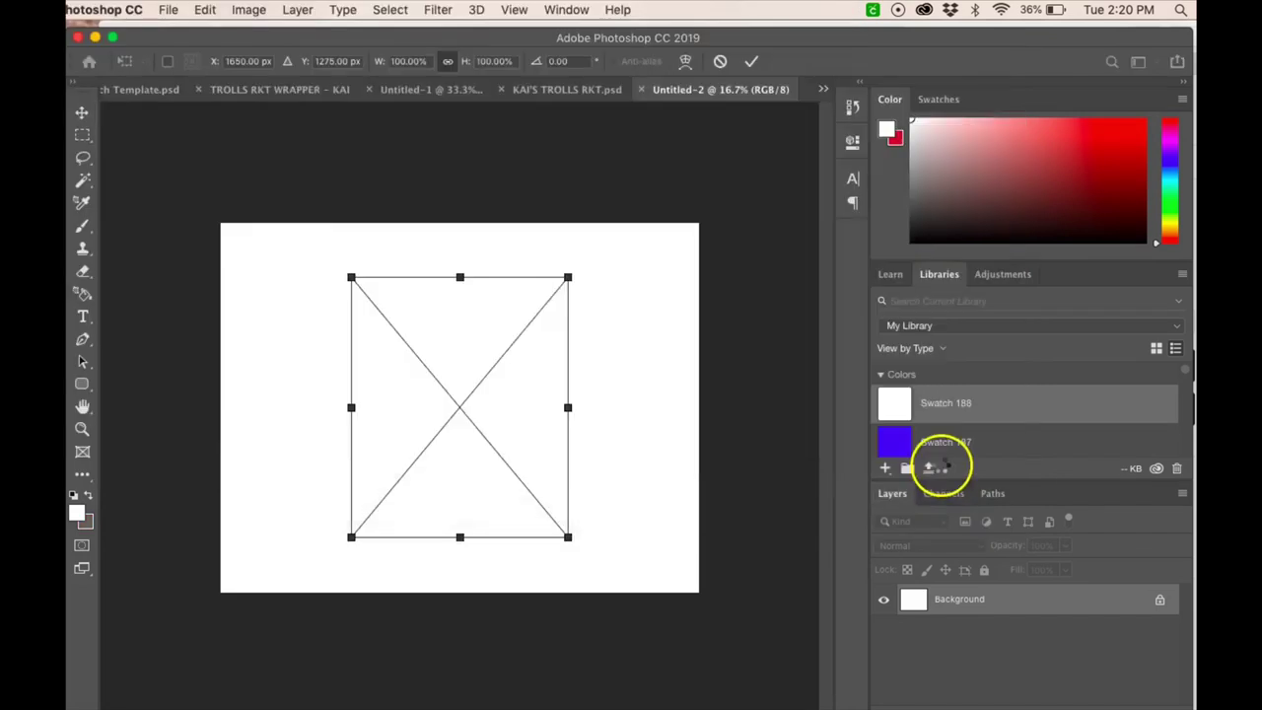
pyautogui.moveTo(460, 330)
pyautogui.mouseDown()
pyautogui.moveTo(328, 329)
pyautogui.moveTo(328, 304)
pyautogui.mouseUp()
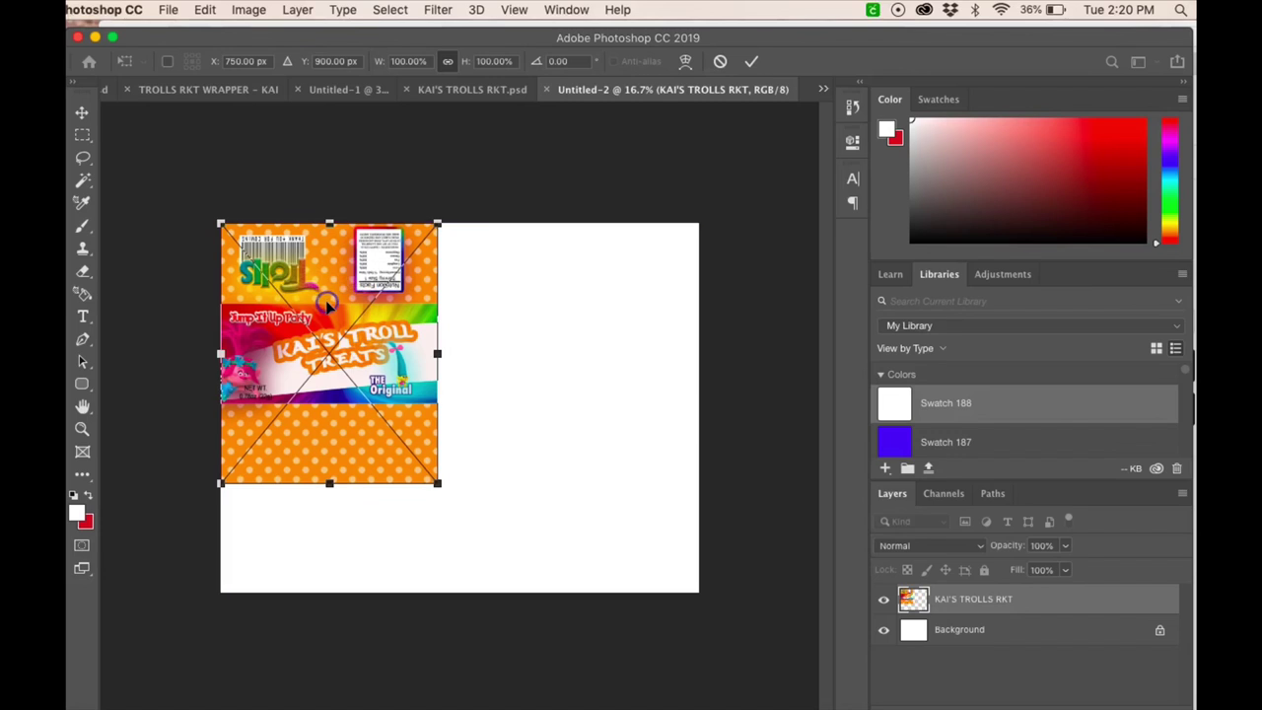
# Duplicate the wrapper layer and align the copy beside the original along the sheet's top
pyautogui.press('Return')
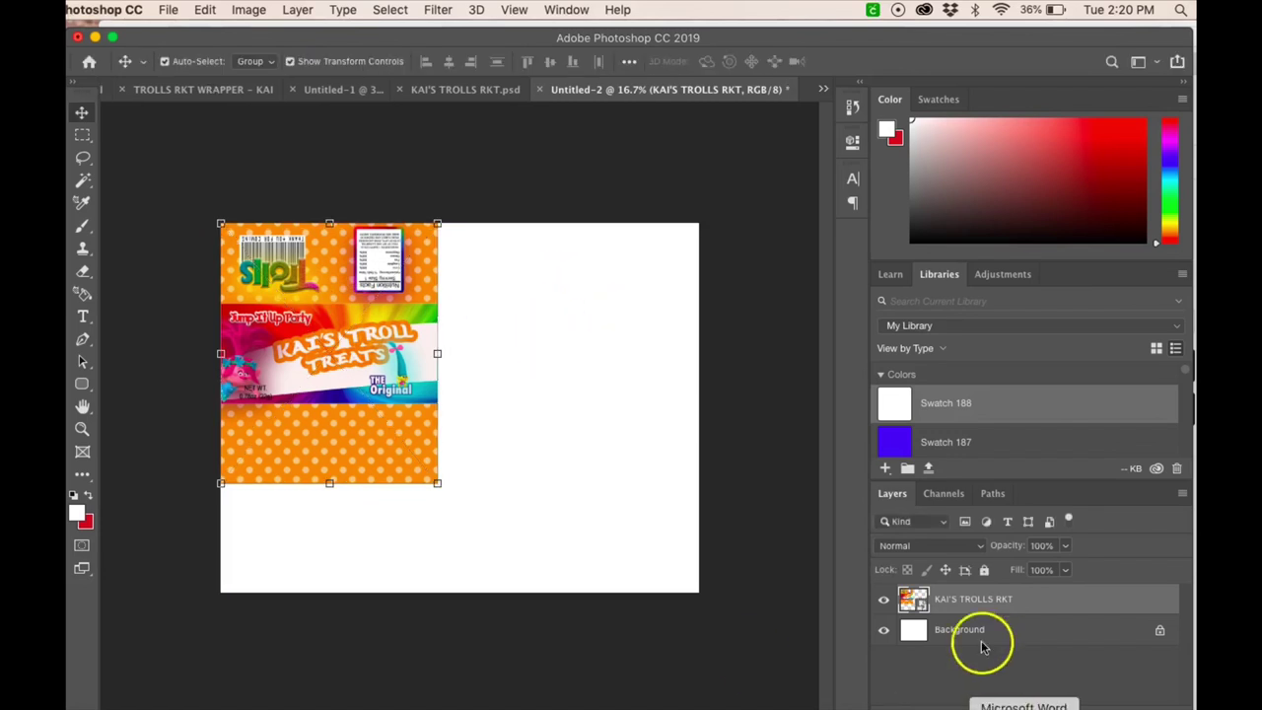
pyautogui.rightClick(970, 606)
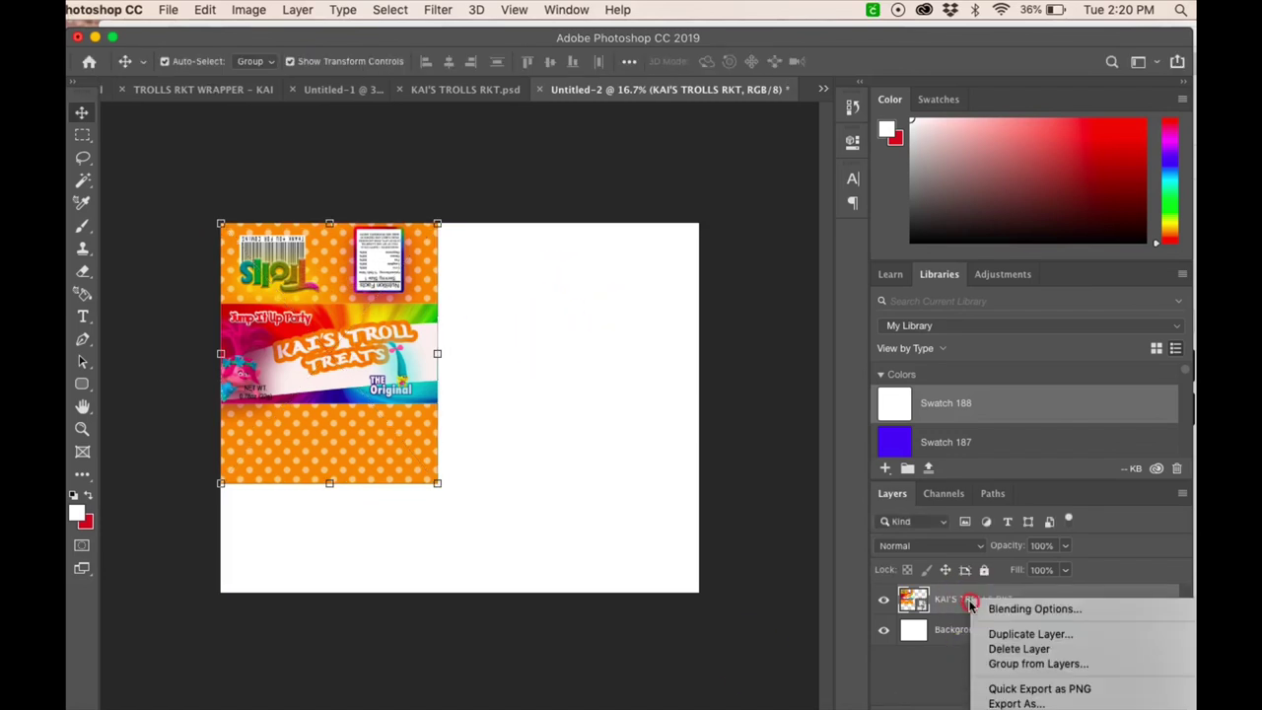
pyautogui.click(1029, 633)
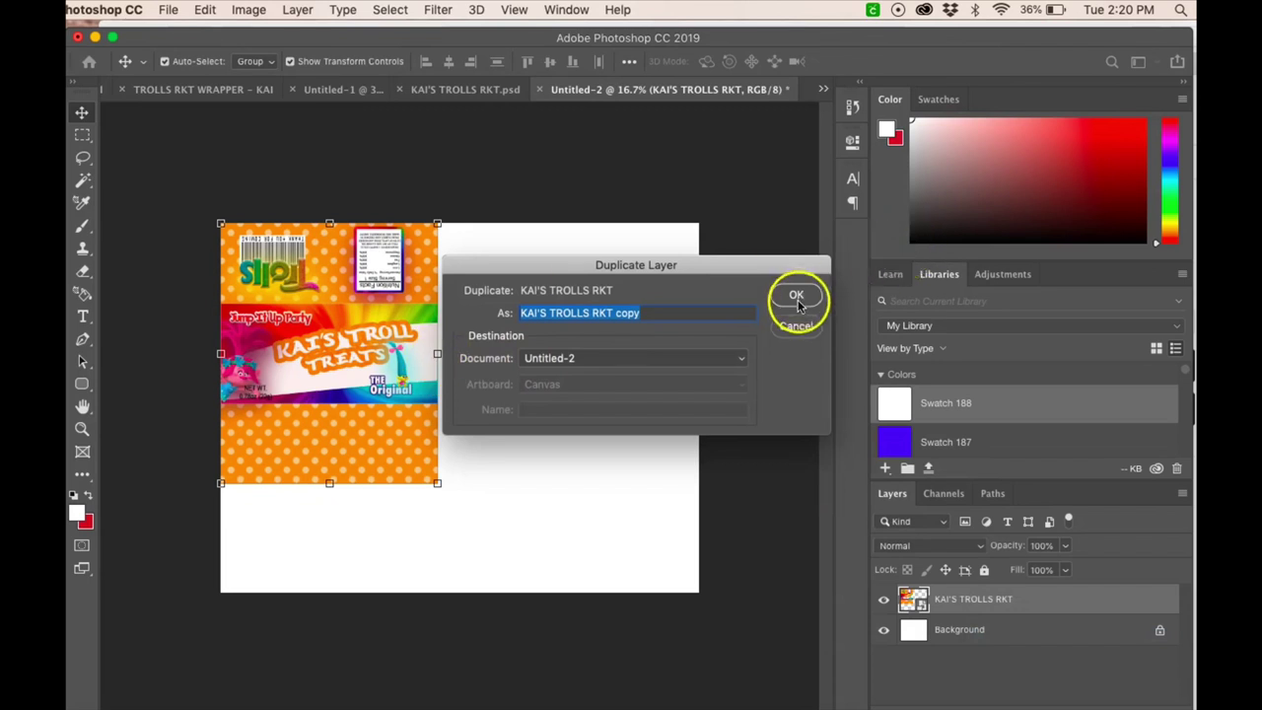
pyautogui.click(798, 297)
pyautogui.moveTo(350, 294); pyautogui.dragTo(589, 296)
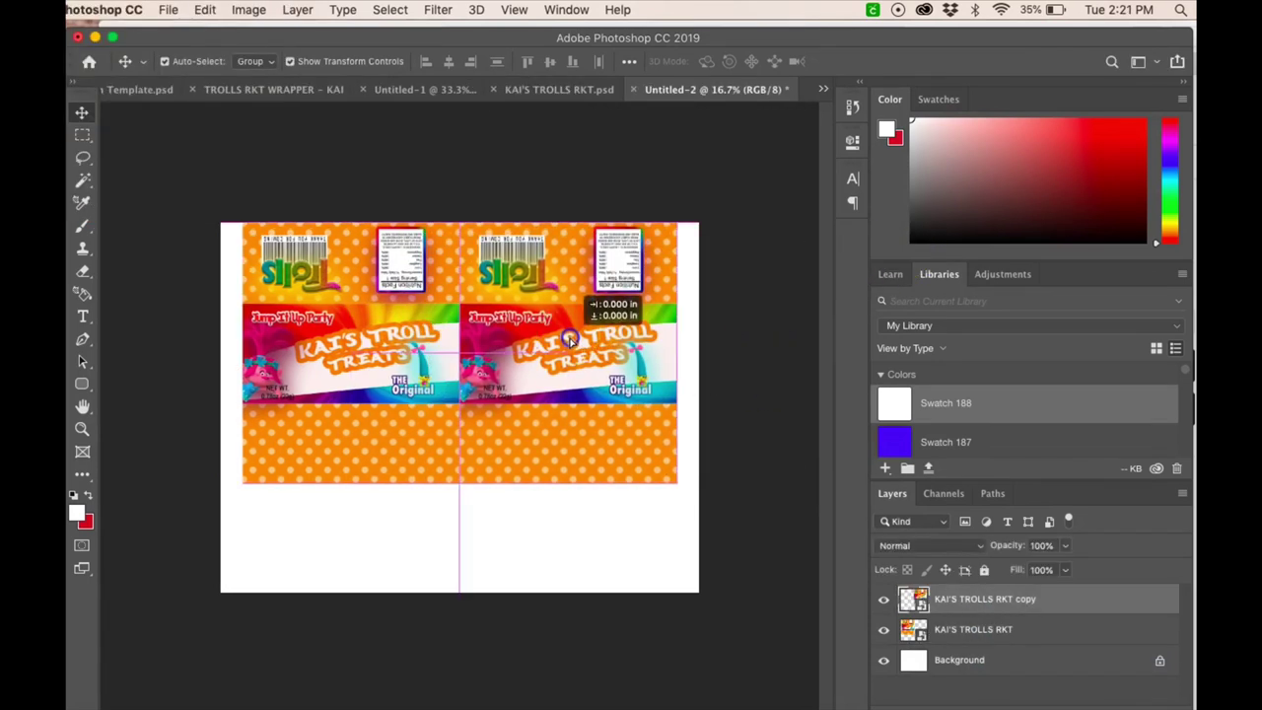
pyautogui.moveTo(570, 340); pyautogui.dragTo(570, 345)
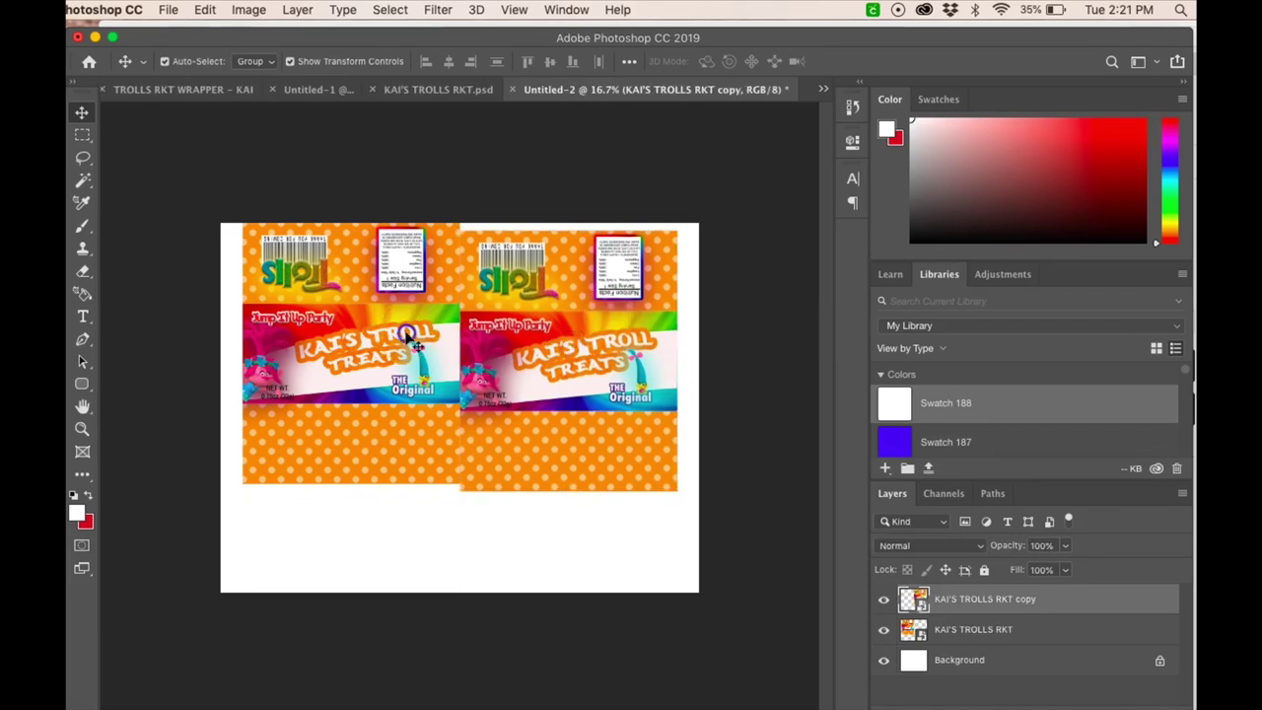
pyautogui.moveTo(411, 337); pyautogui.dragTo(411, 345)
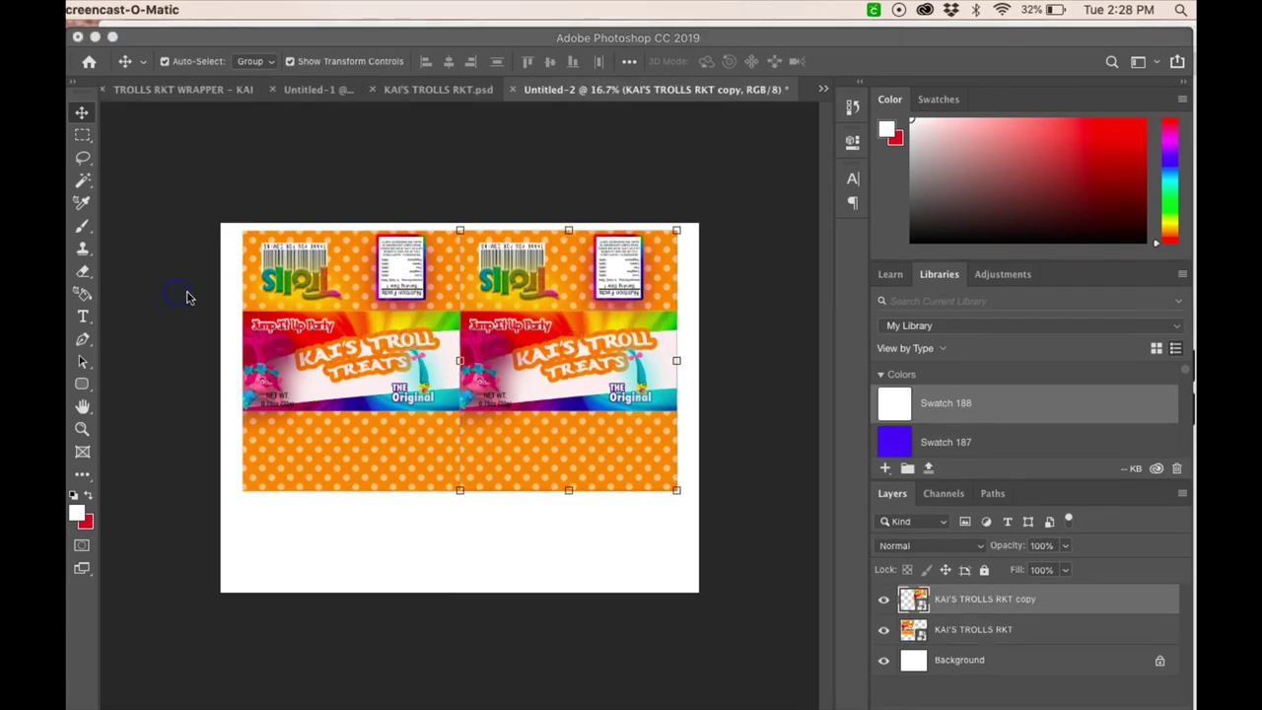
# Open the Print dialog and system print options for the HP ENVY 5540 series
pyautogui.click(218, 237)
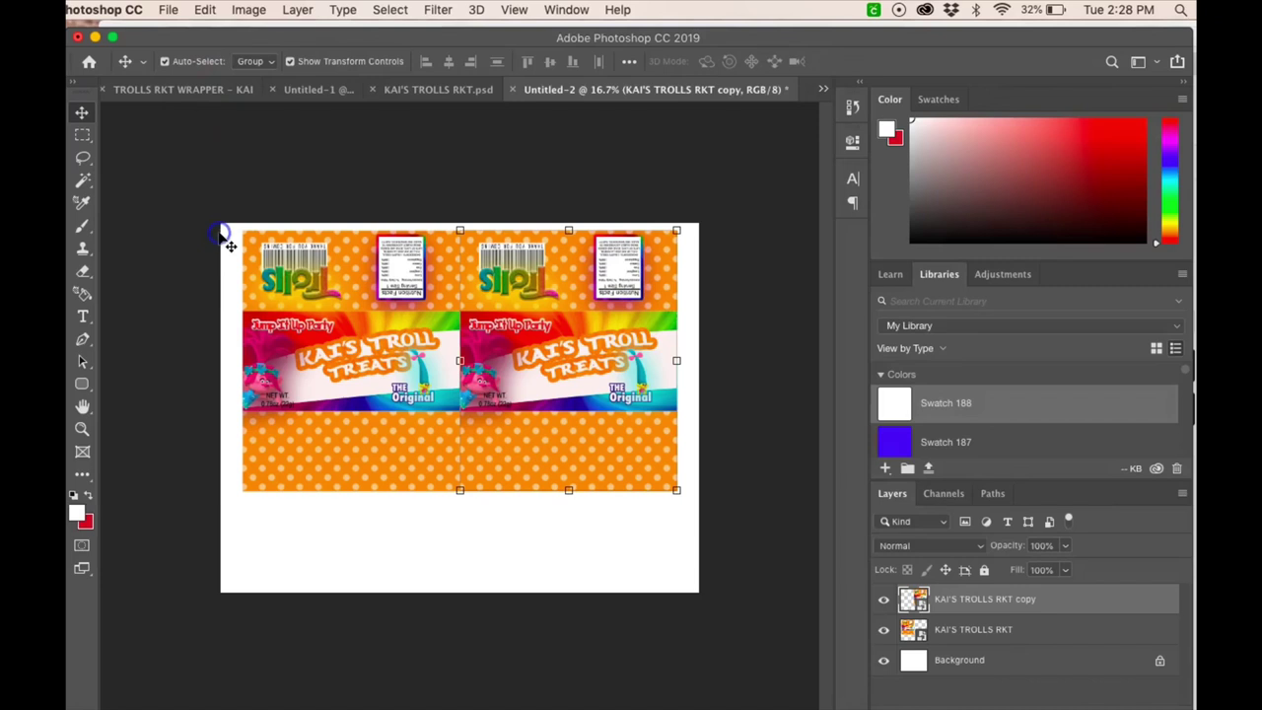
pyautogui.click(171, 10)
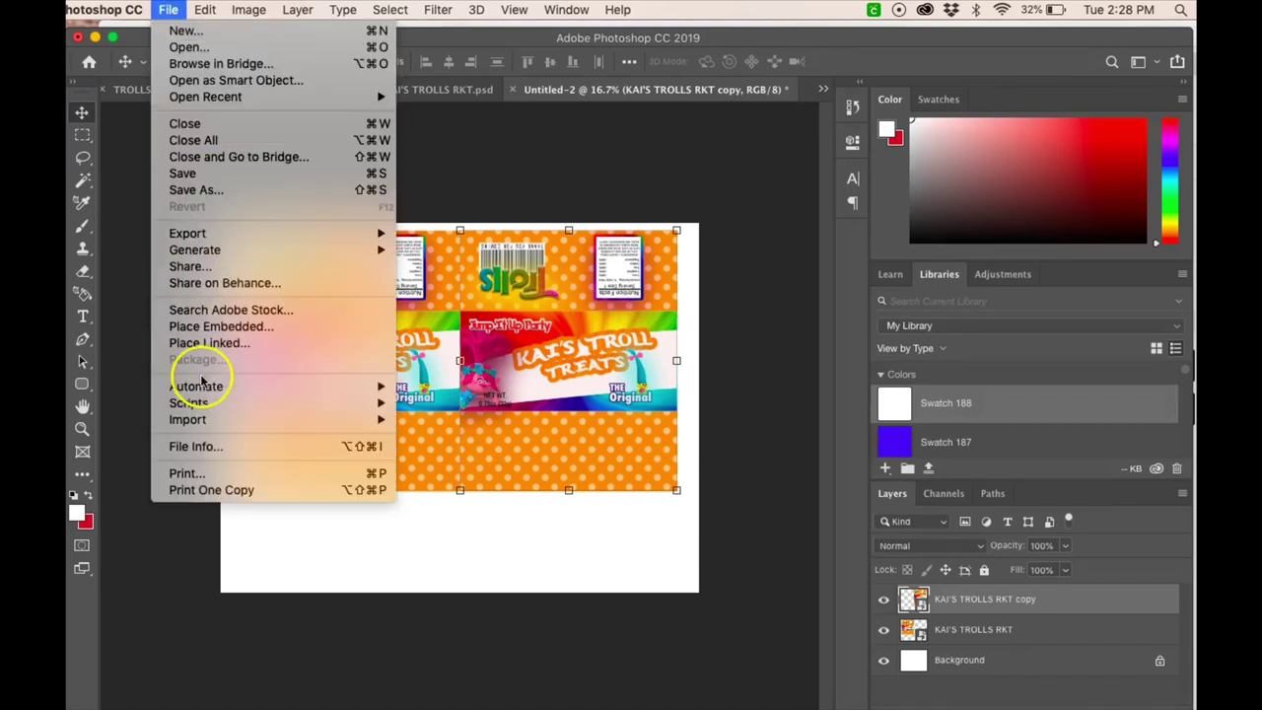
pyautogui.click(200, 475)
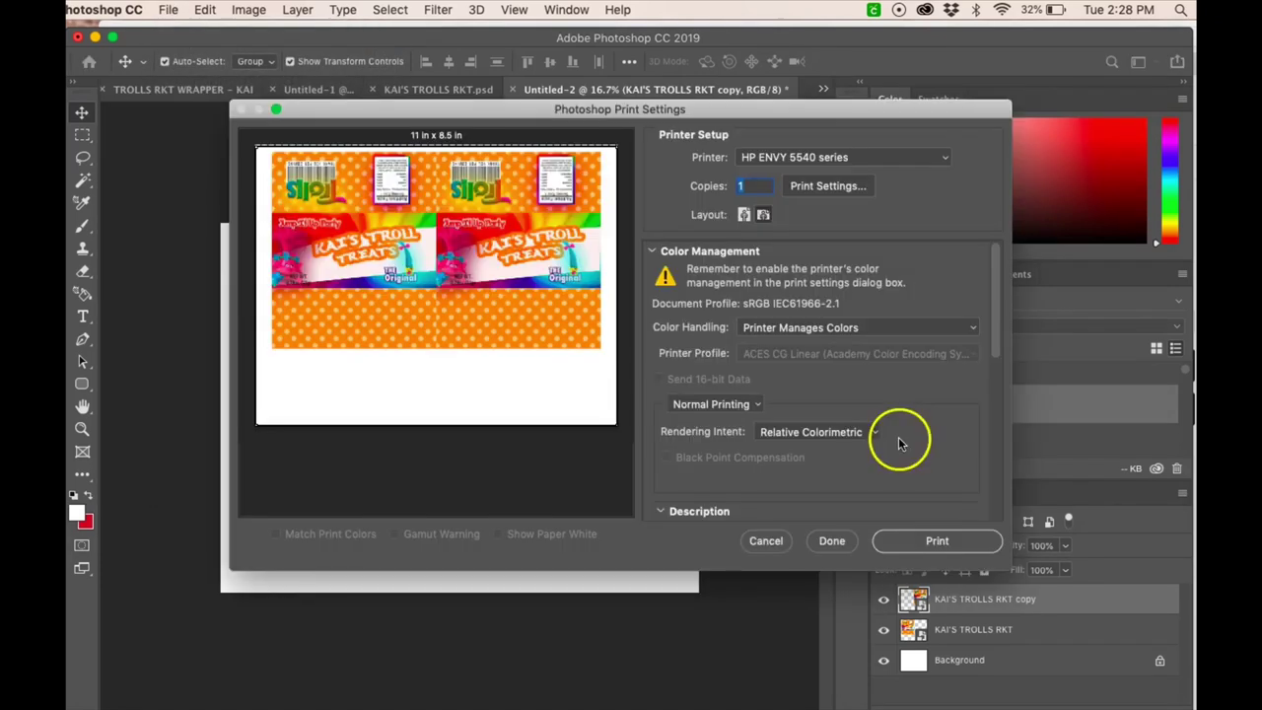
pyautogui.press('Return')
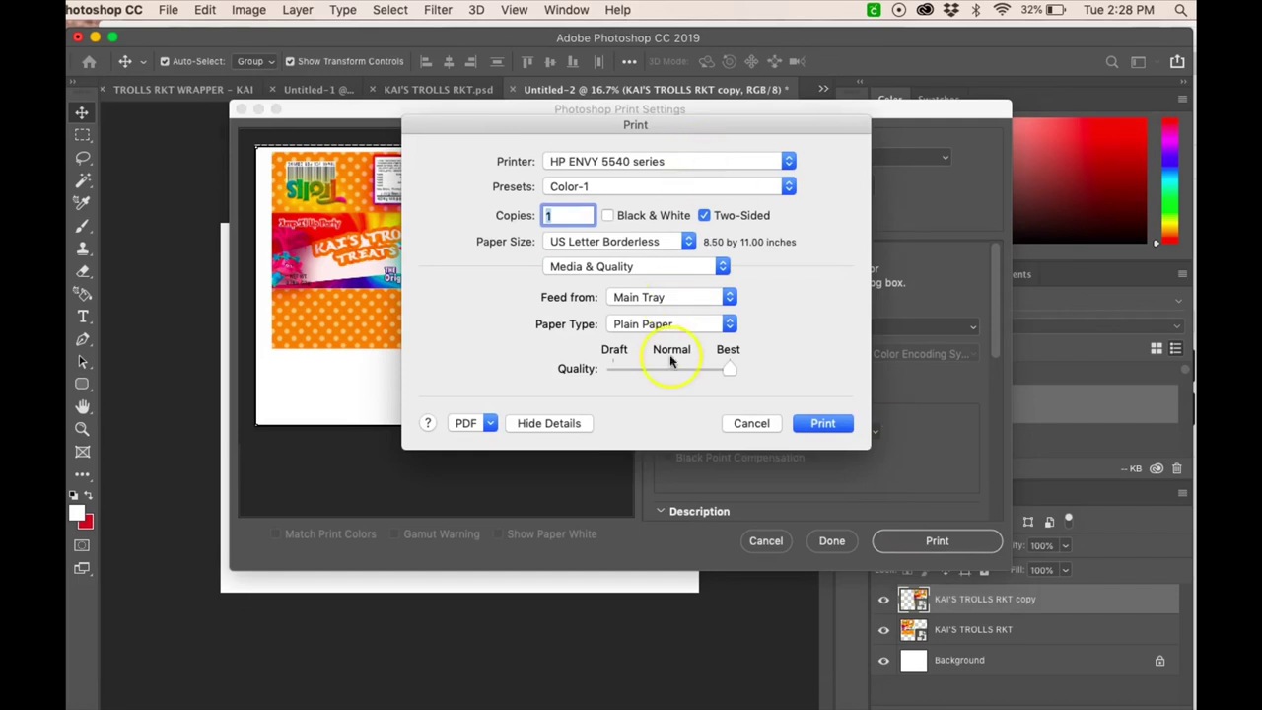